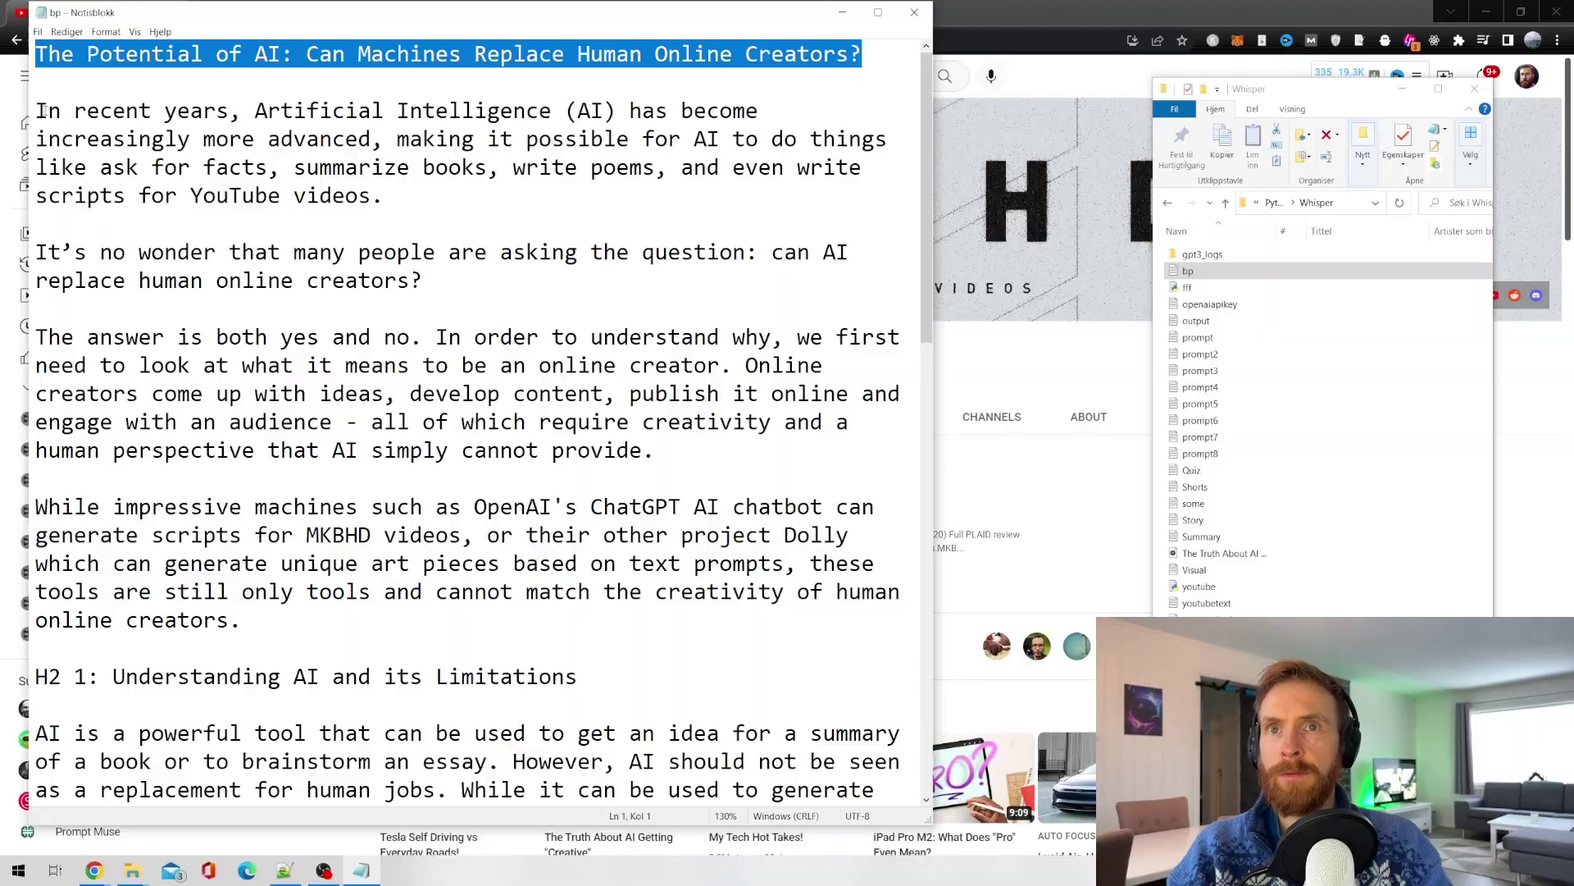
Step: Select the title of the generated AI article in Notepad
drag(47, 110, 372, 128)
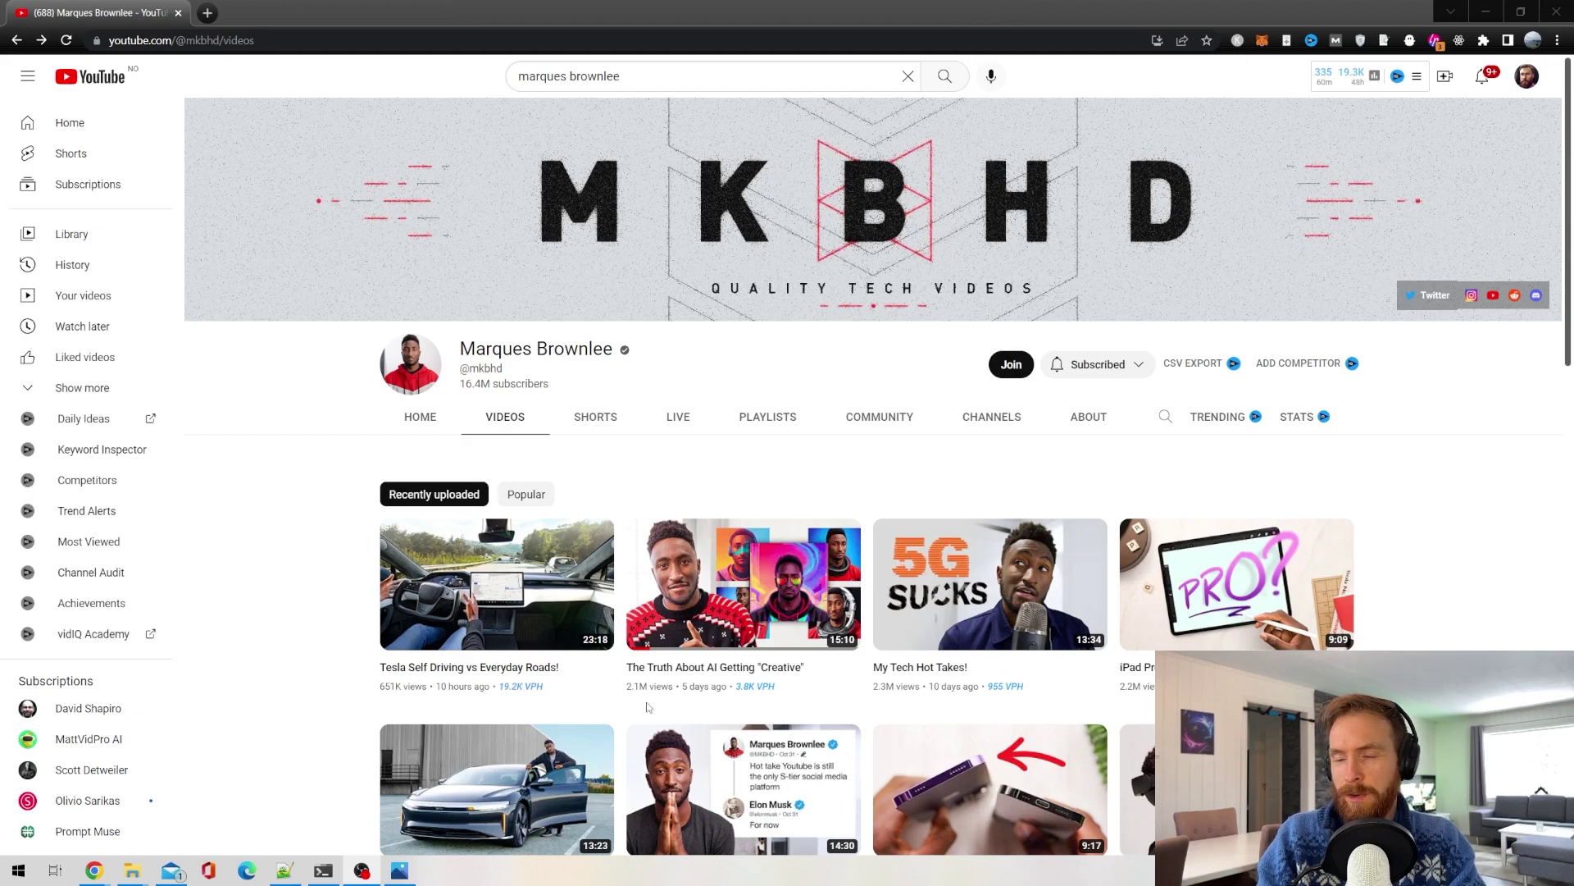
Step: Open the video 'The Truth About AI Getting "Creative"', skip the ad, and select its URL
click(700, 682)
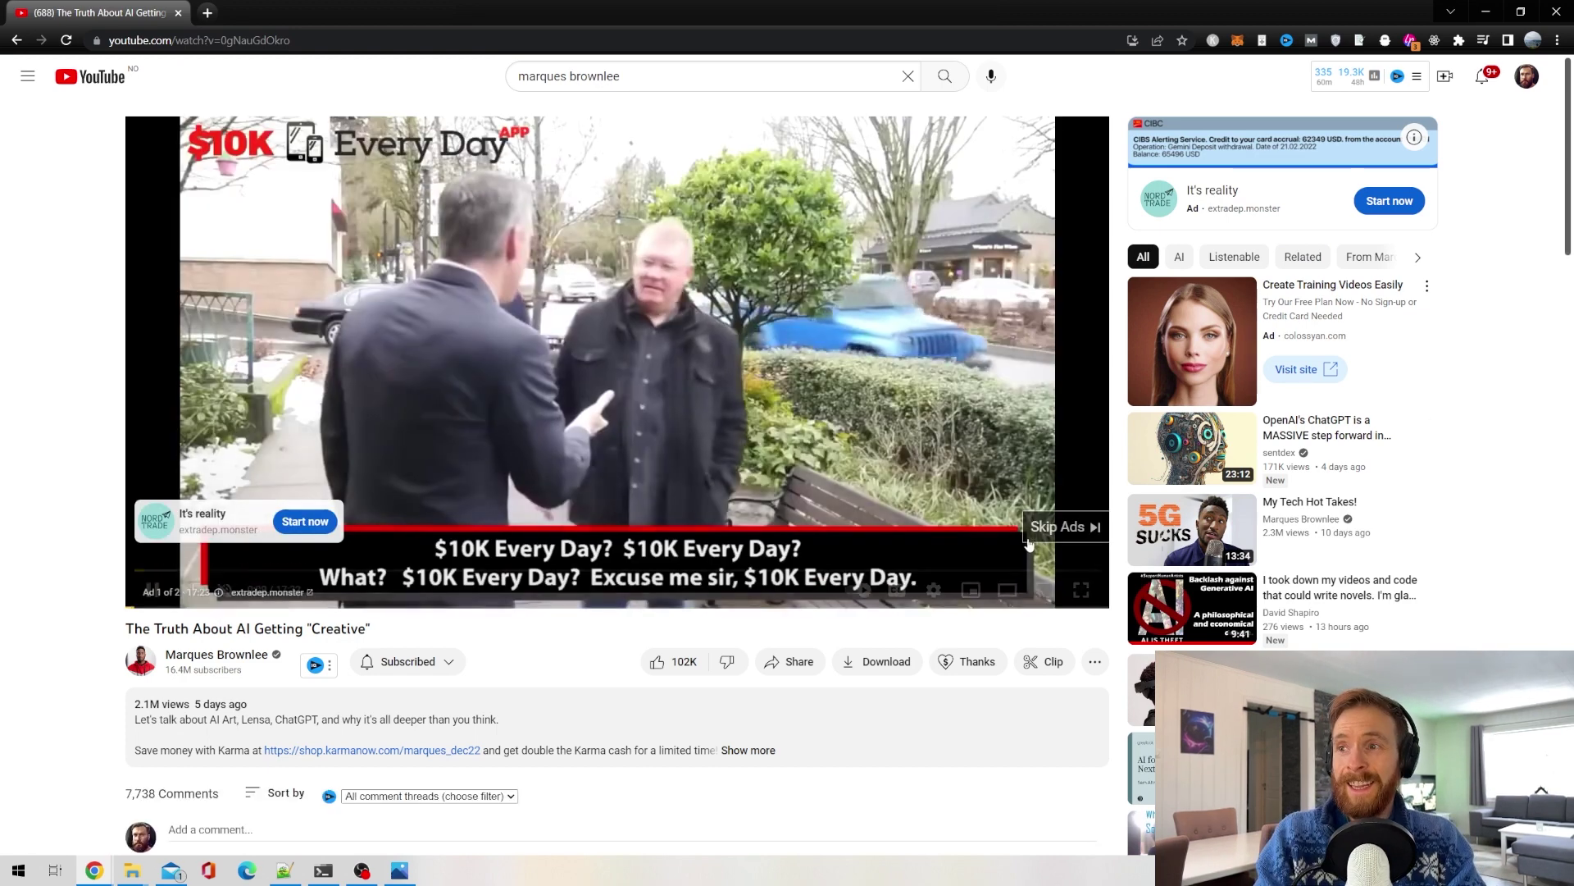
click(1063, 529)
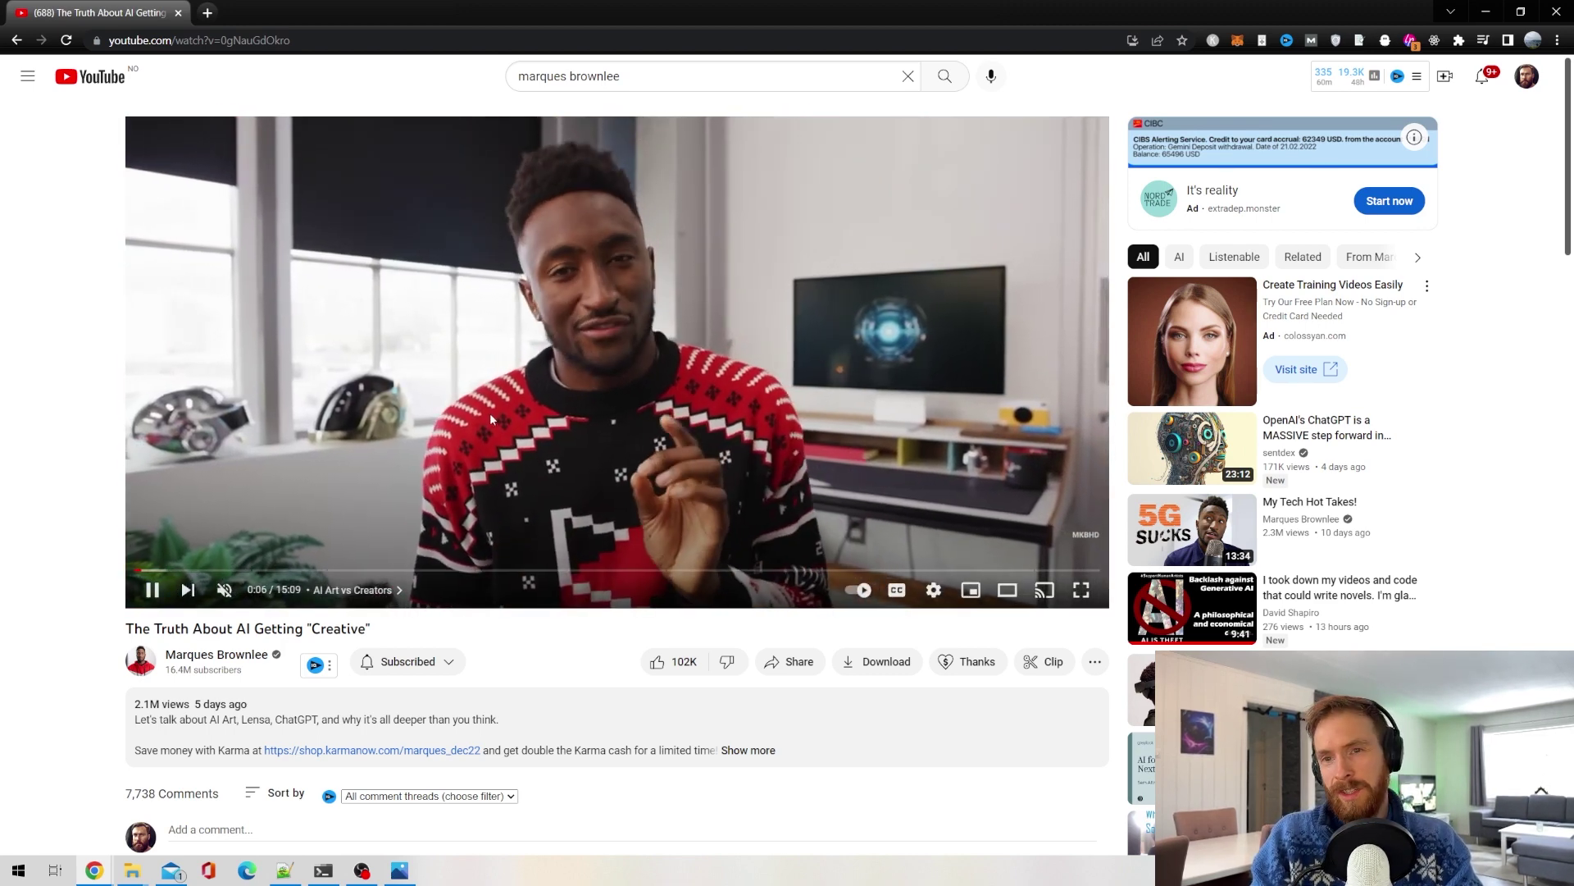
click(279, 41)
key(ctrl+c)
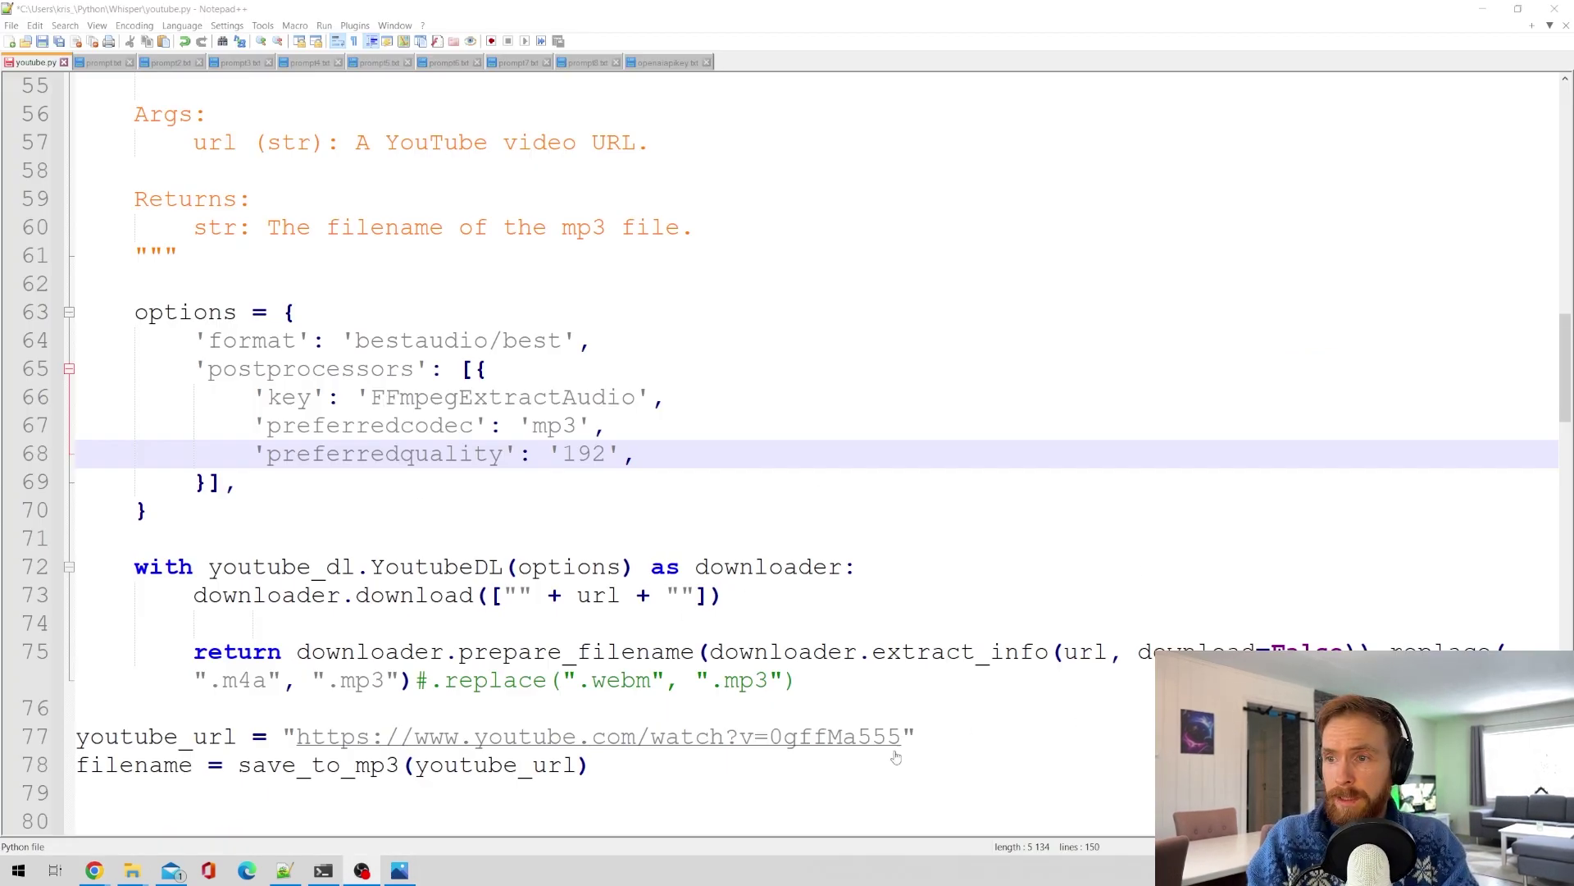
Step: Replace the old URL on line 77 with the new video's link and save youtube.py
drag(905, 736, 309, 736)
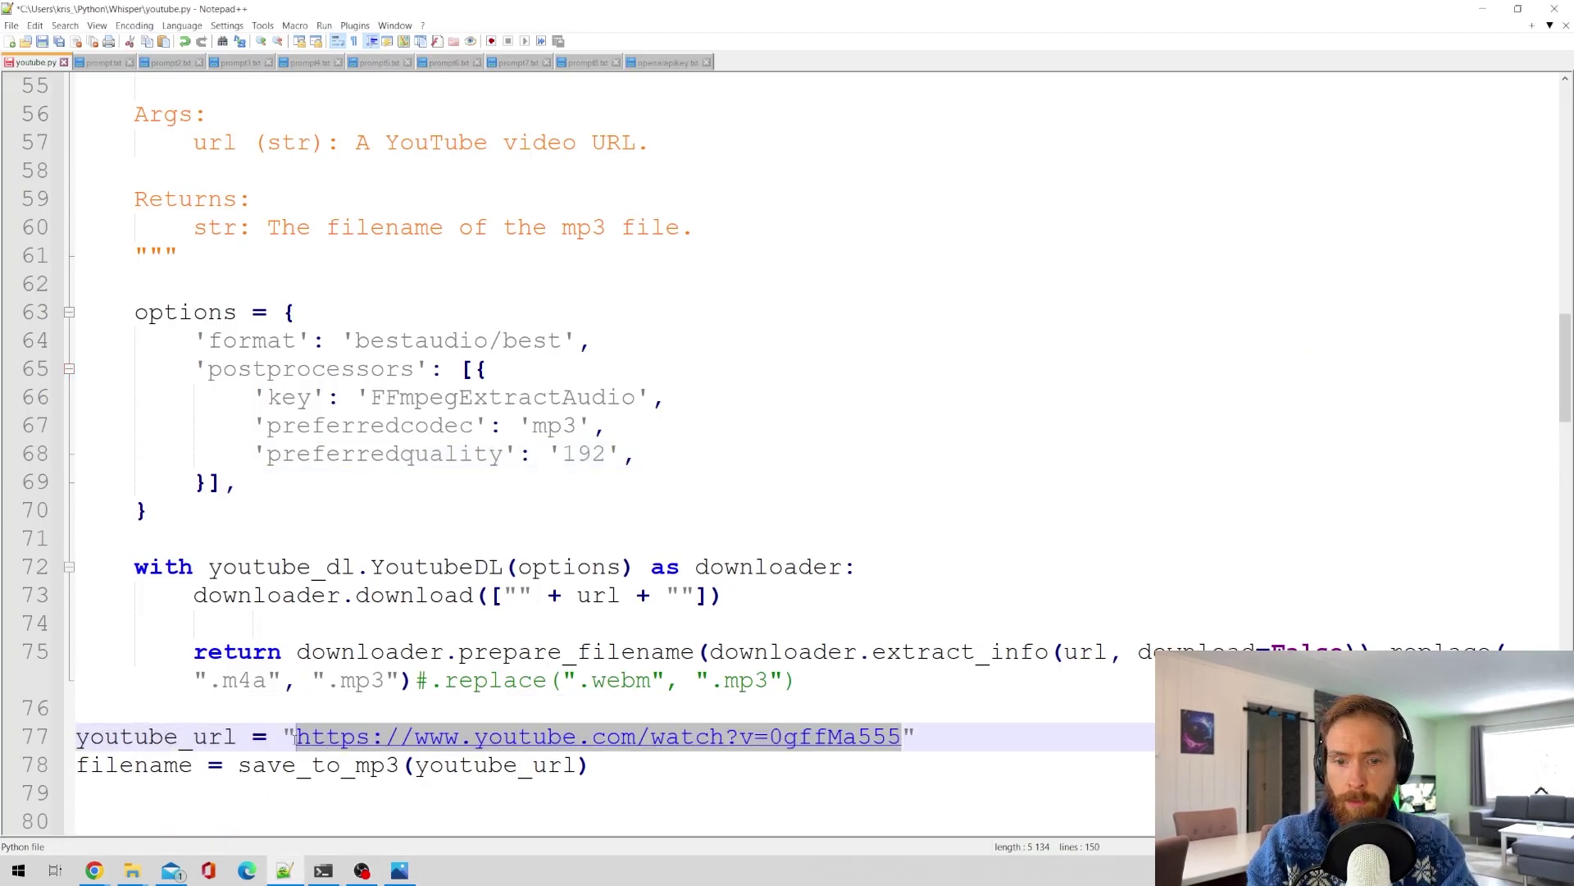
key(ctrl+v)
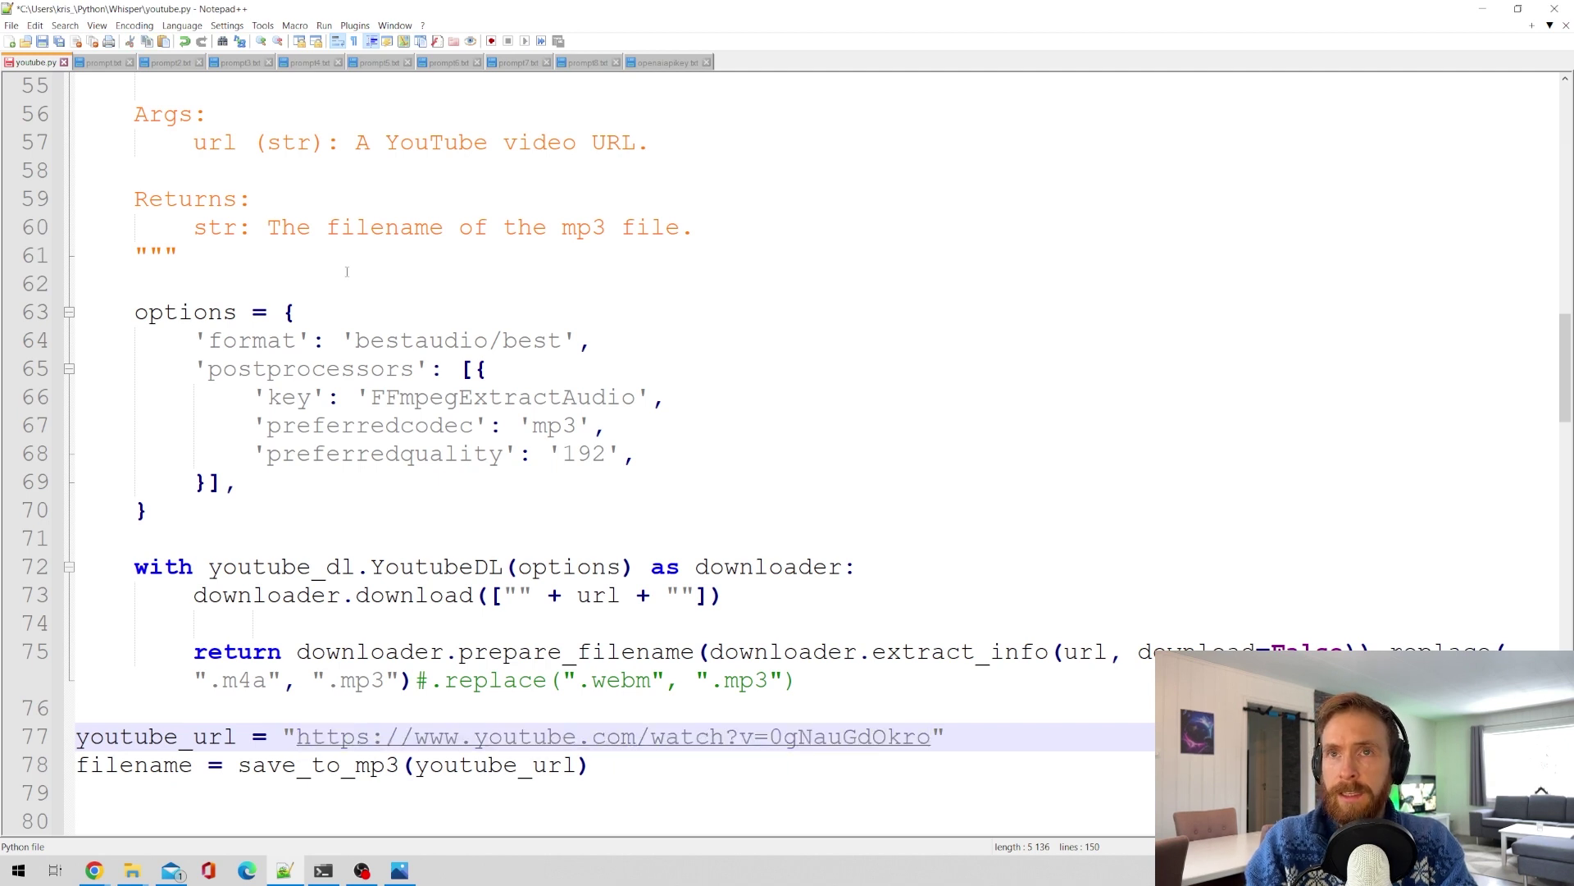
click(43, 41)
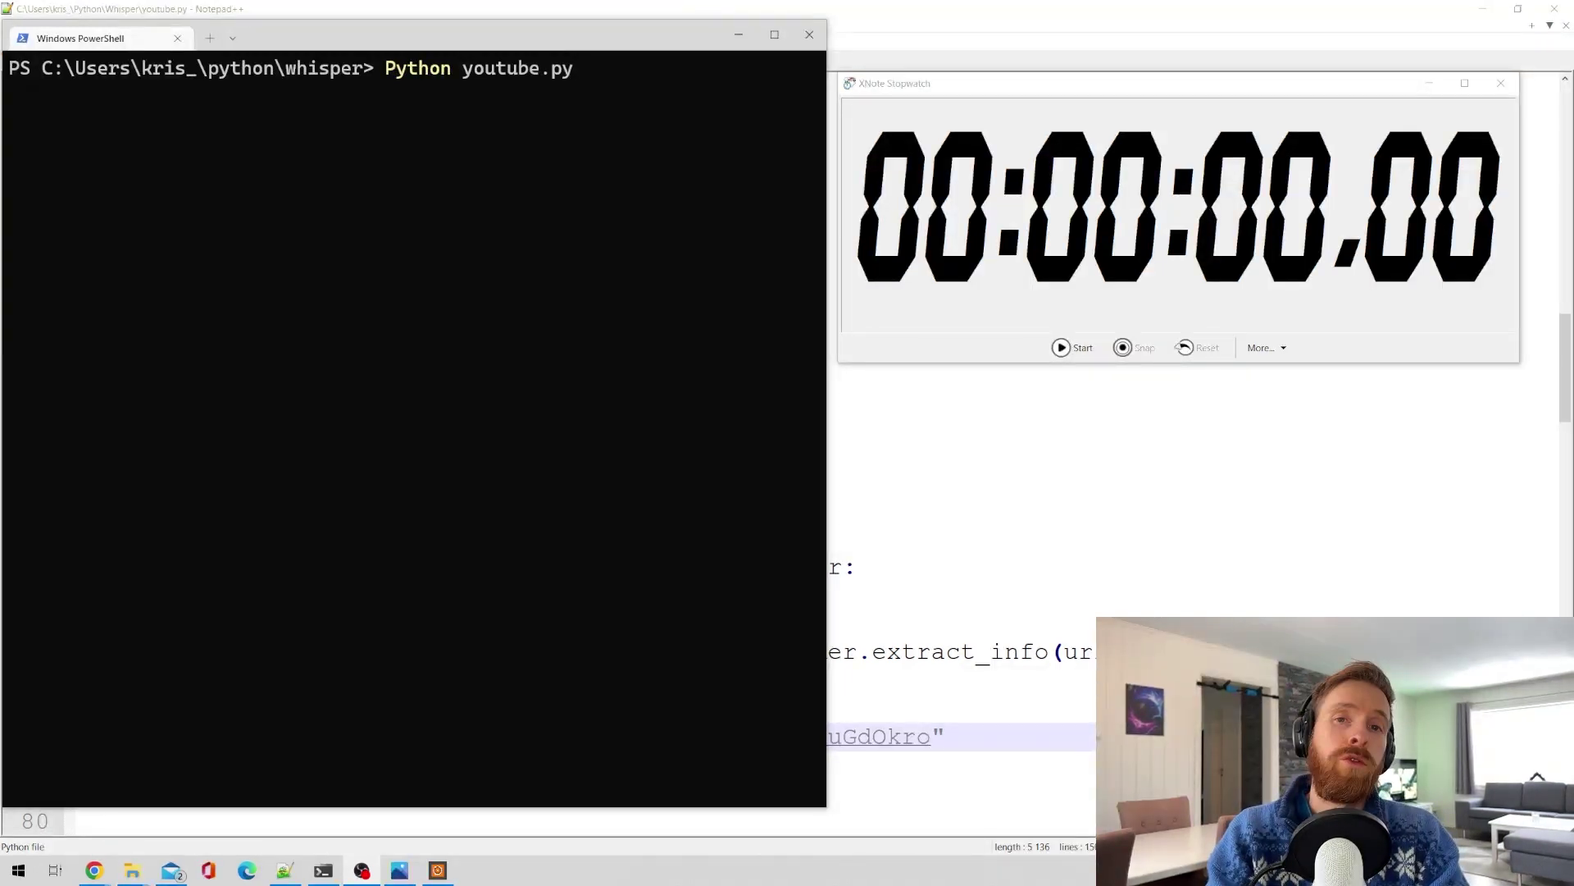
Step: Start the stopwatch and run python youtube.py in PowerShell
click(1067, 354)
click(597, 74)
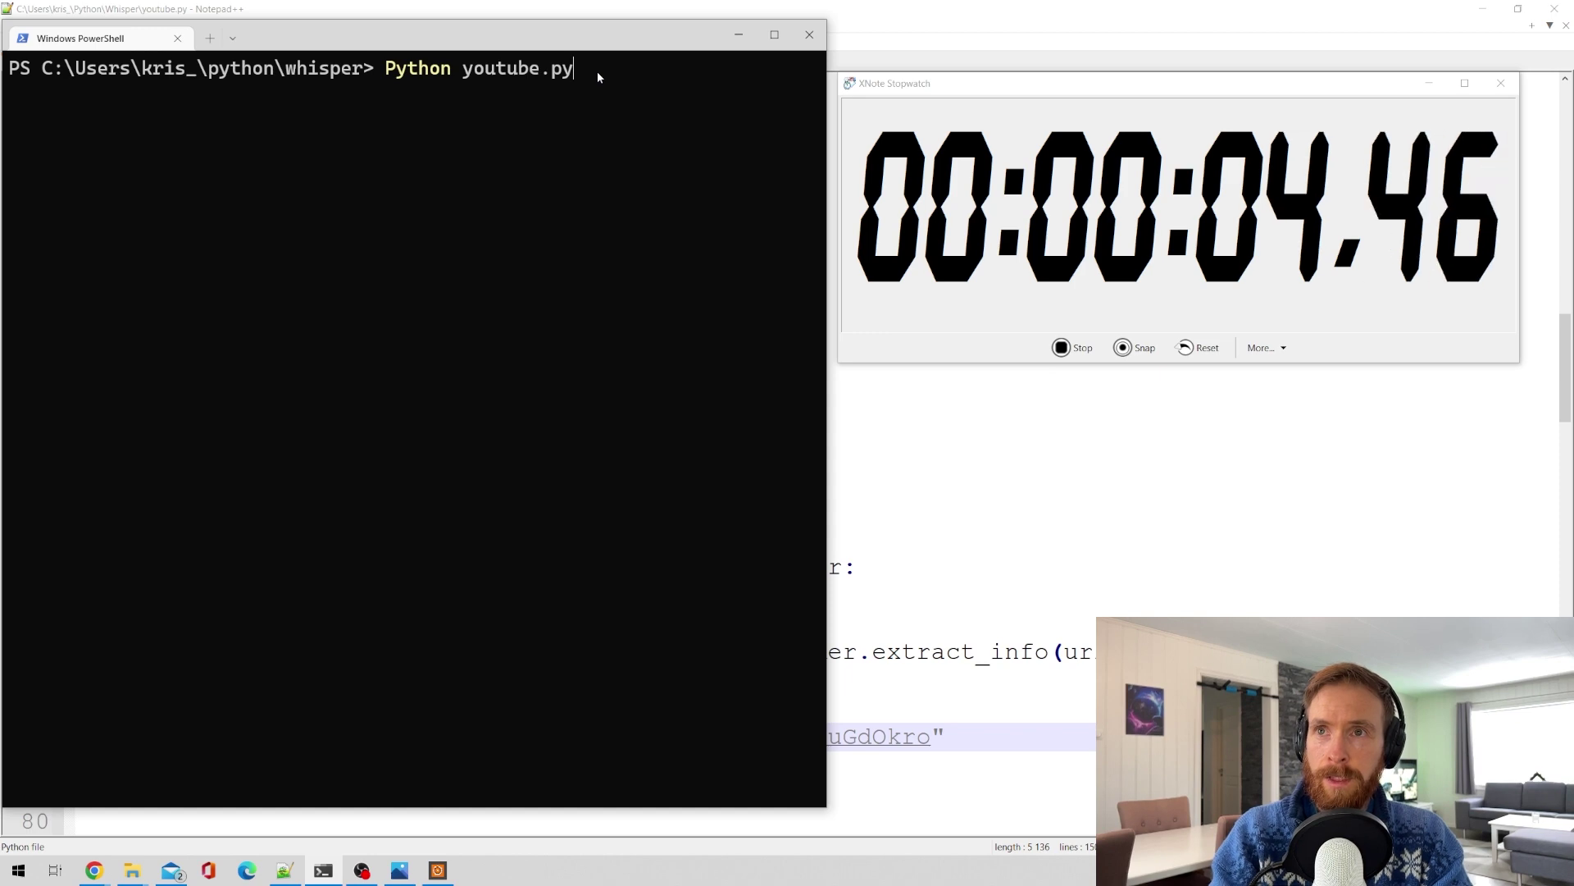
key(Return)
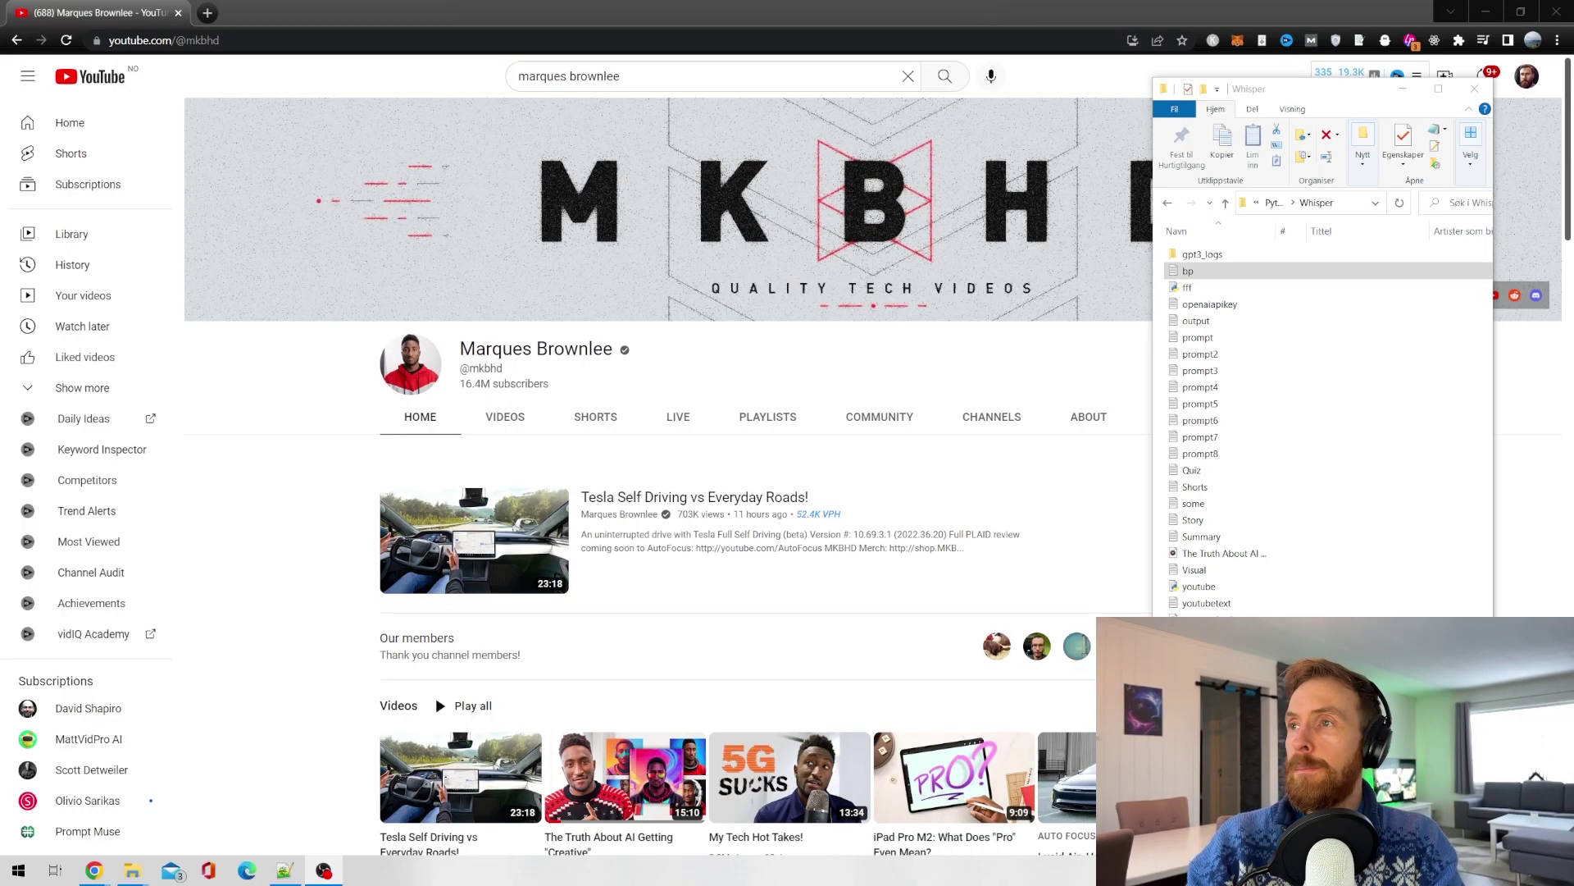
Step: Open the bp article in Notepad and highlight its title and opening paragraph
double_click(1188, 272)
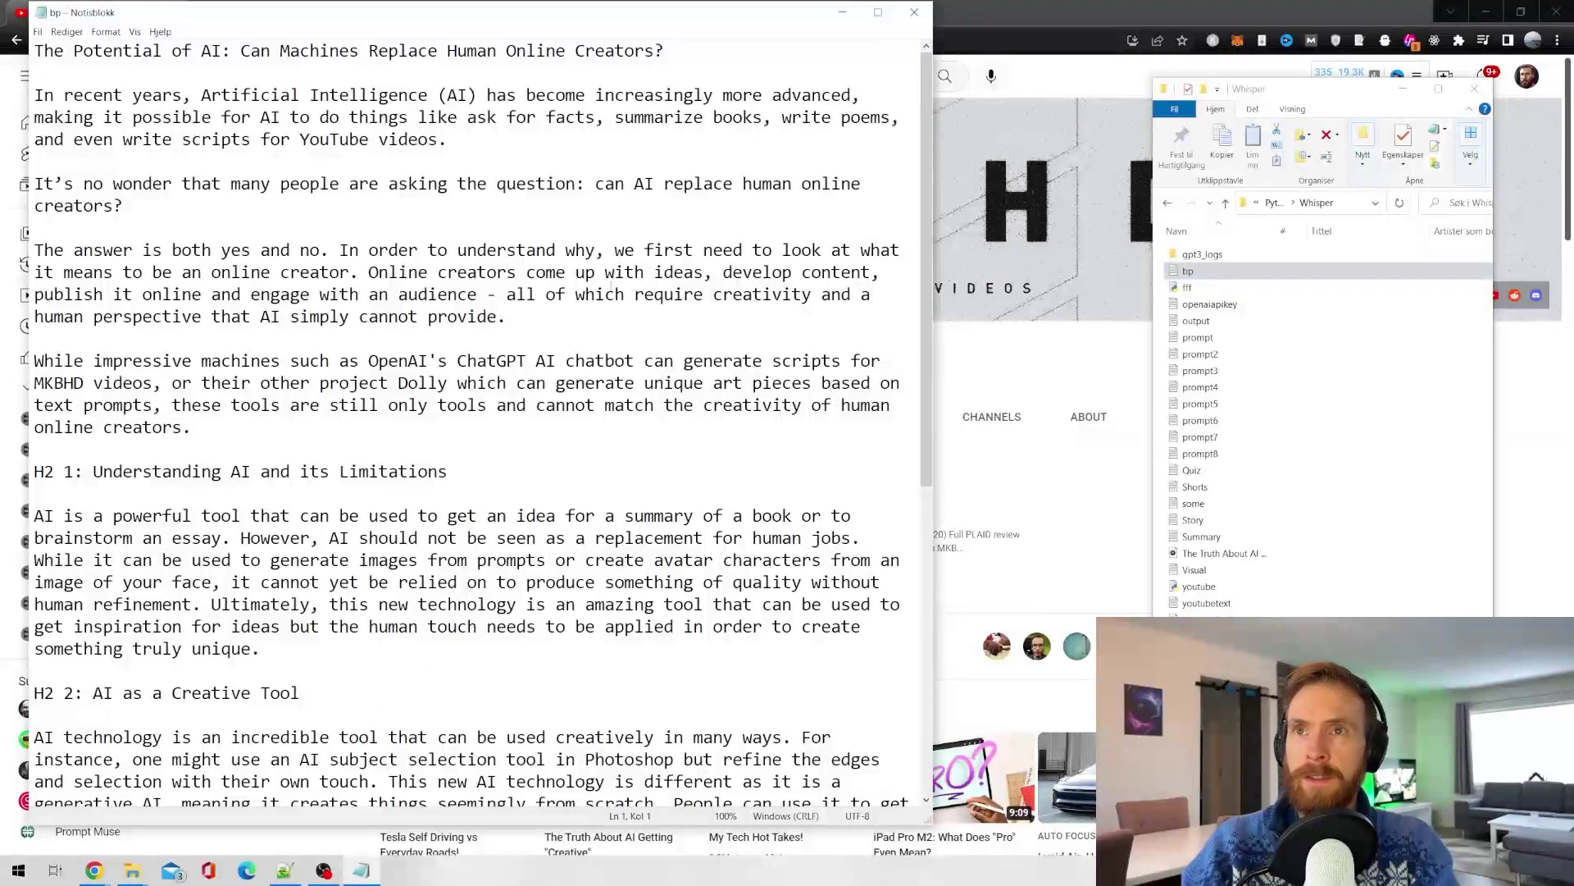
scroll(666, 330, down, 8)
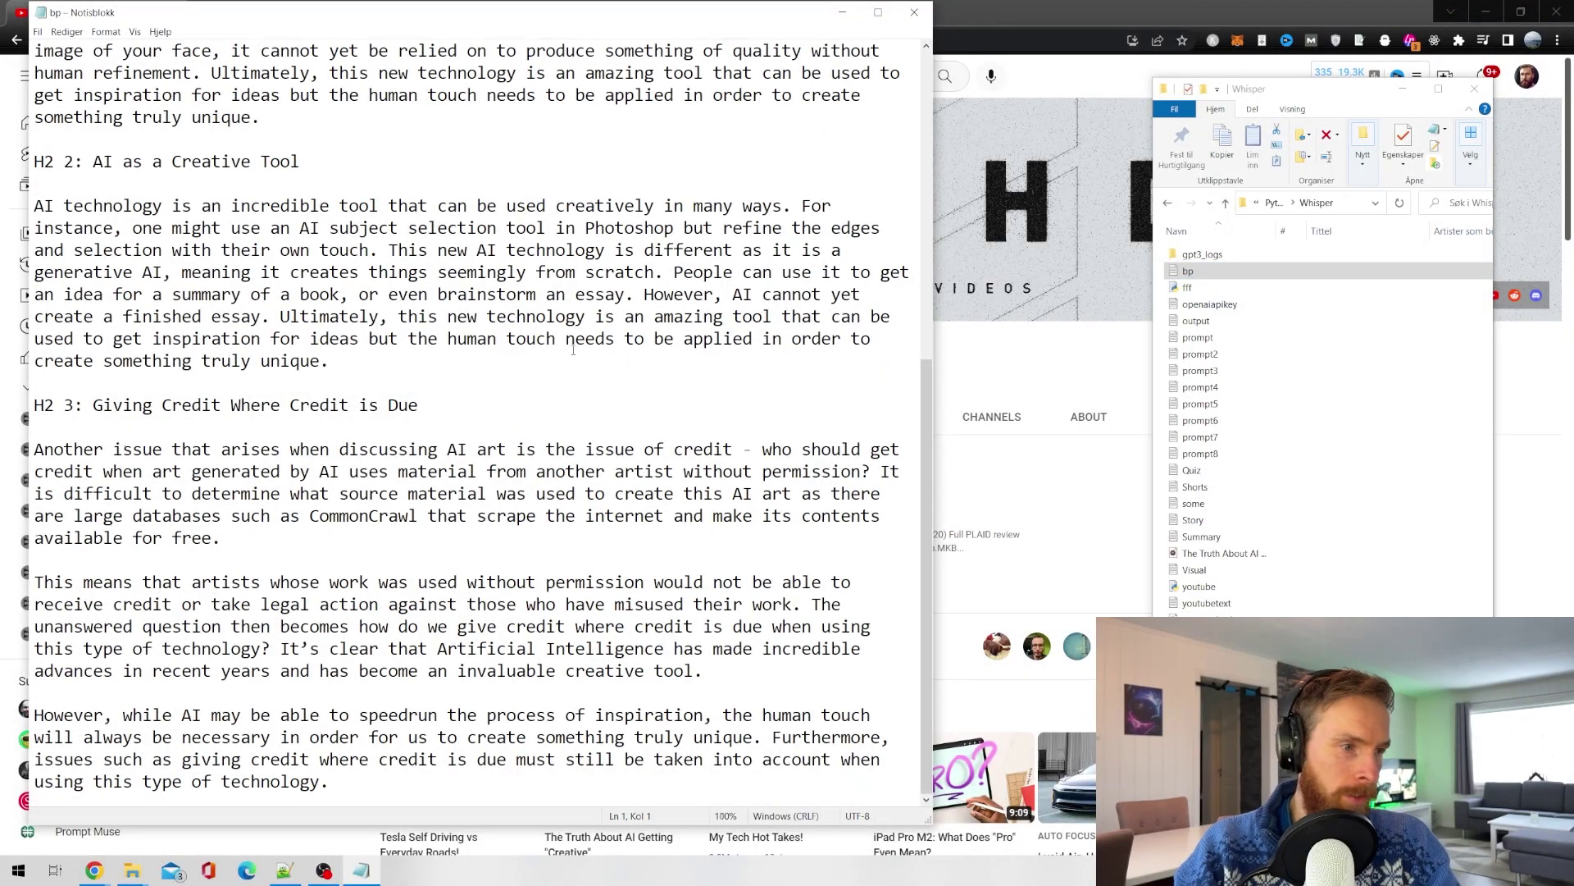
scroll(573, 350, up, 3)
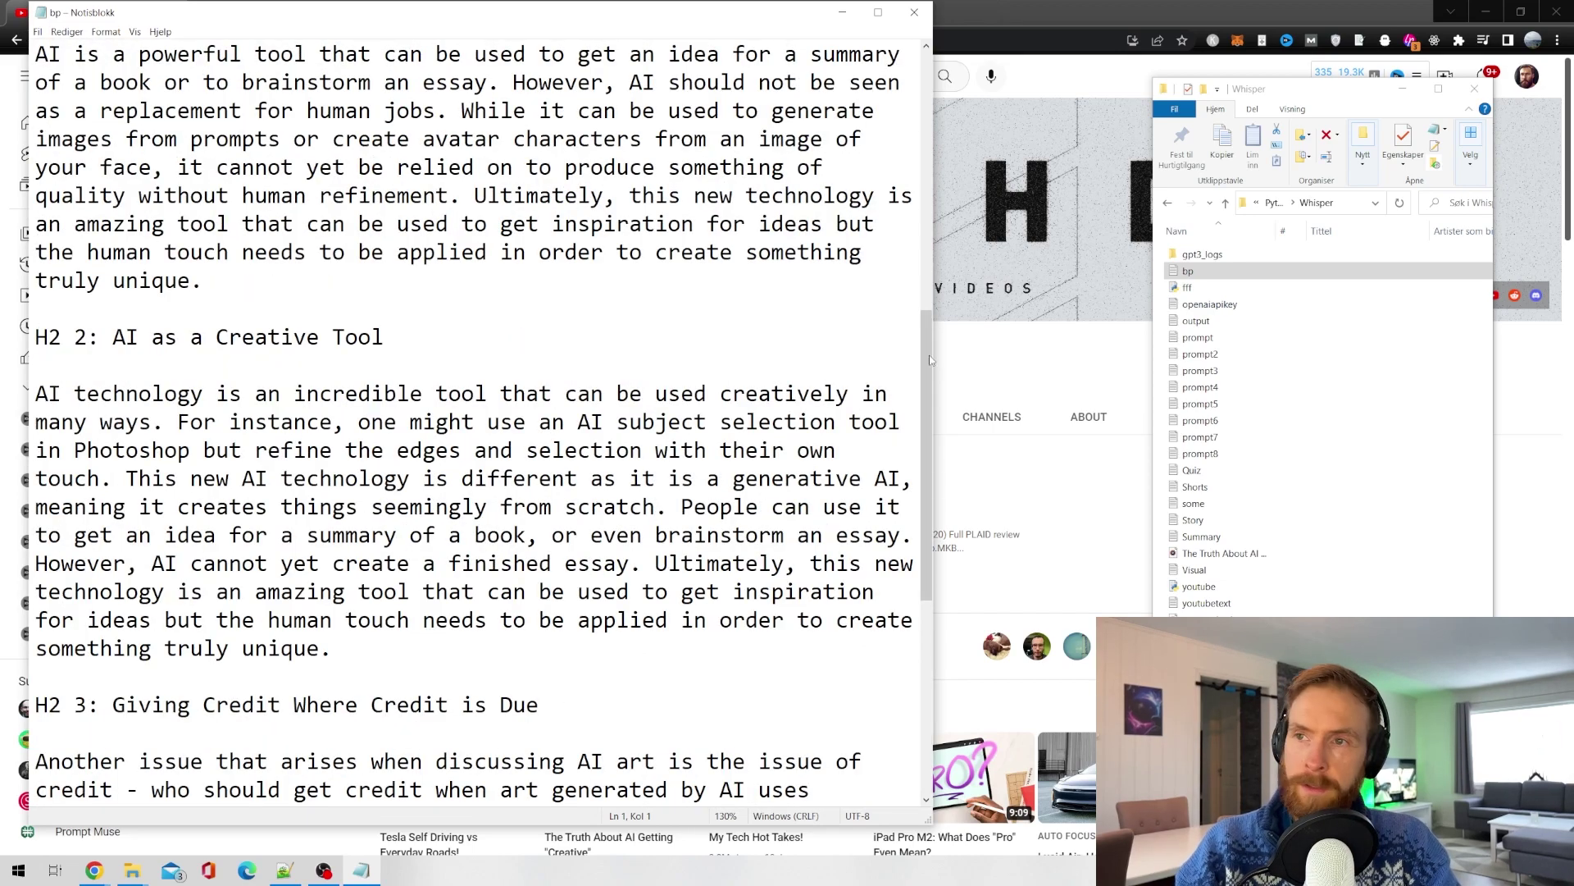
scroll(921, 390, up, 9)
scroll(648, 292, down, 7)
scroll(649, 292, down, 7)
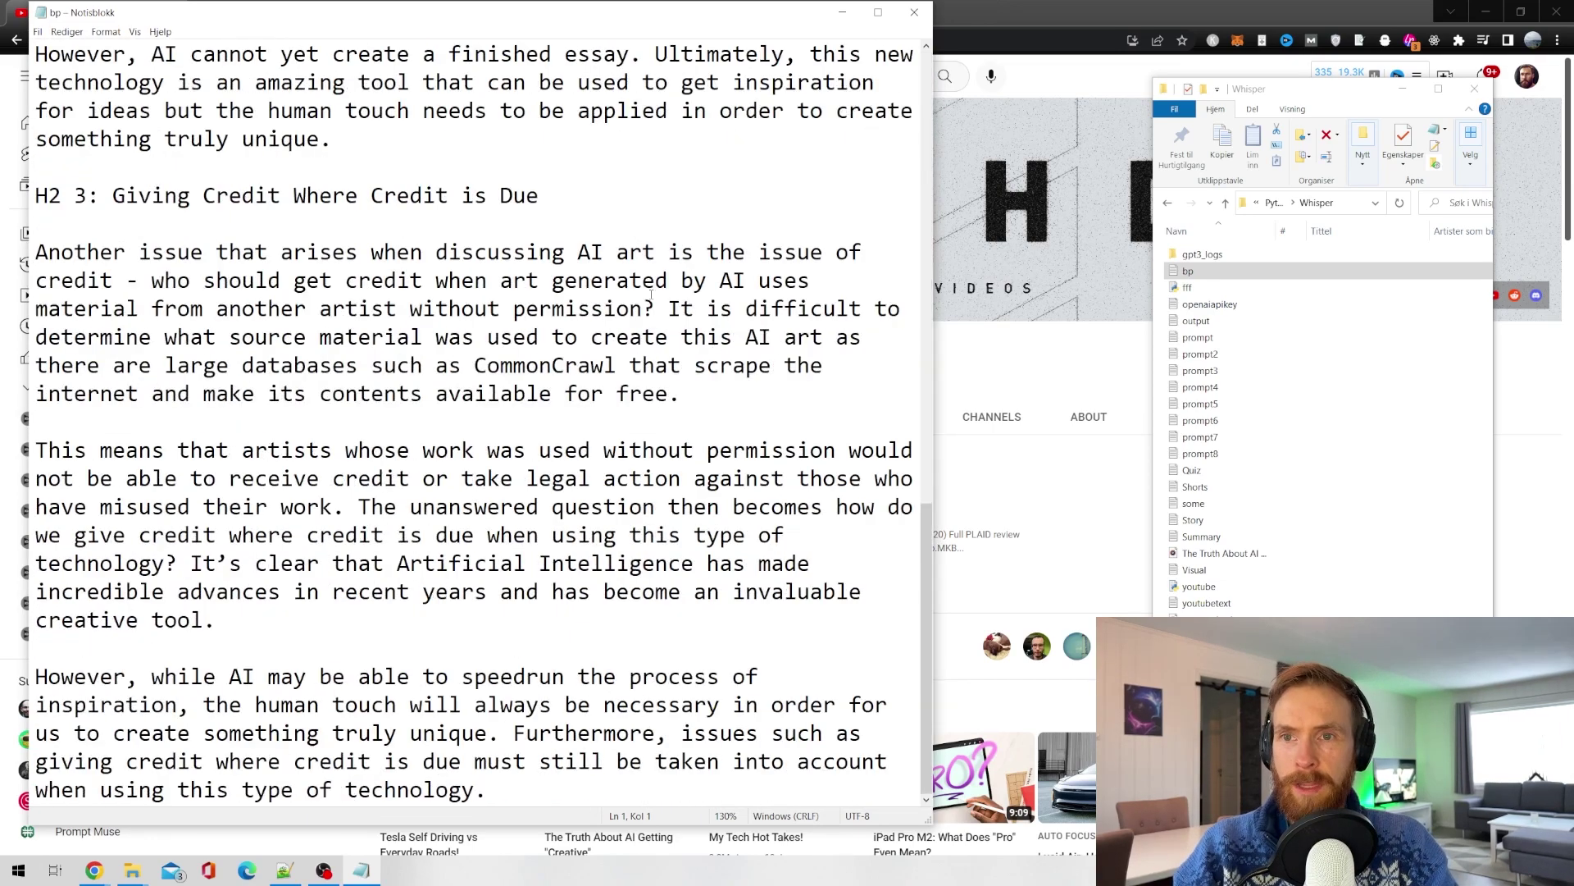
scroll(683, 343, up, 14)
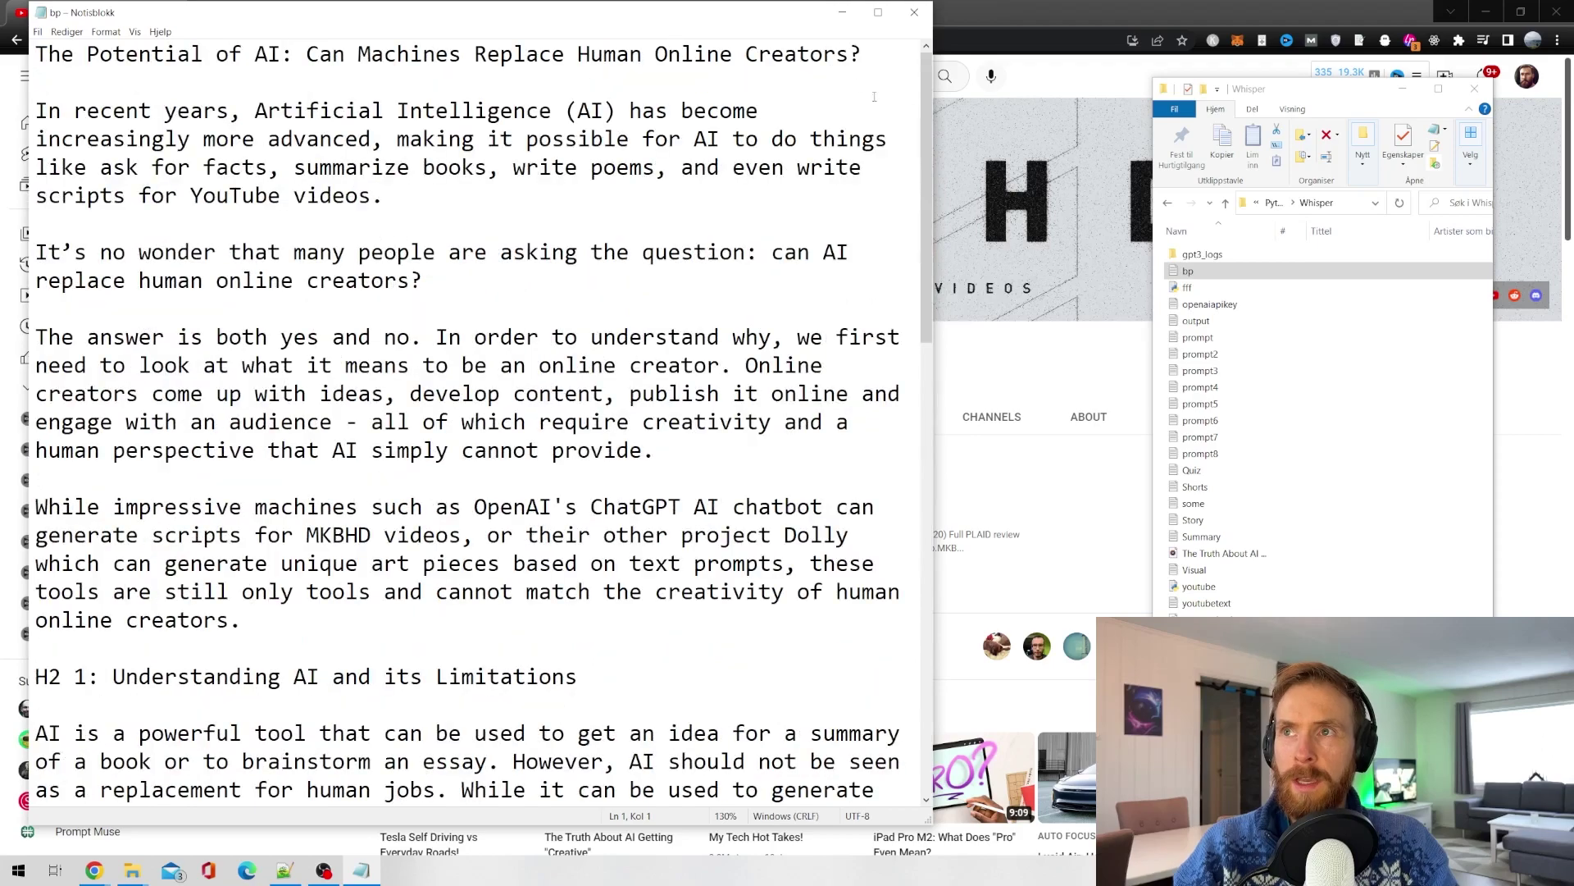
drag(862, 54, 38, 56)
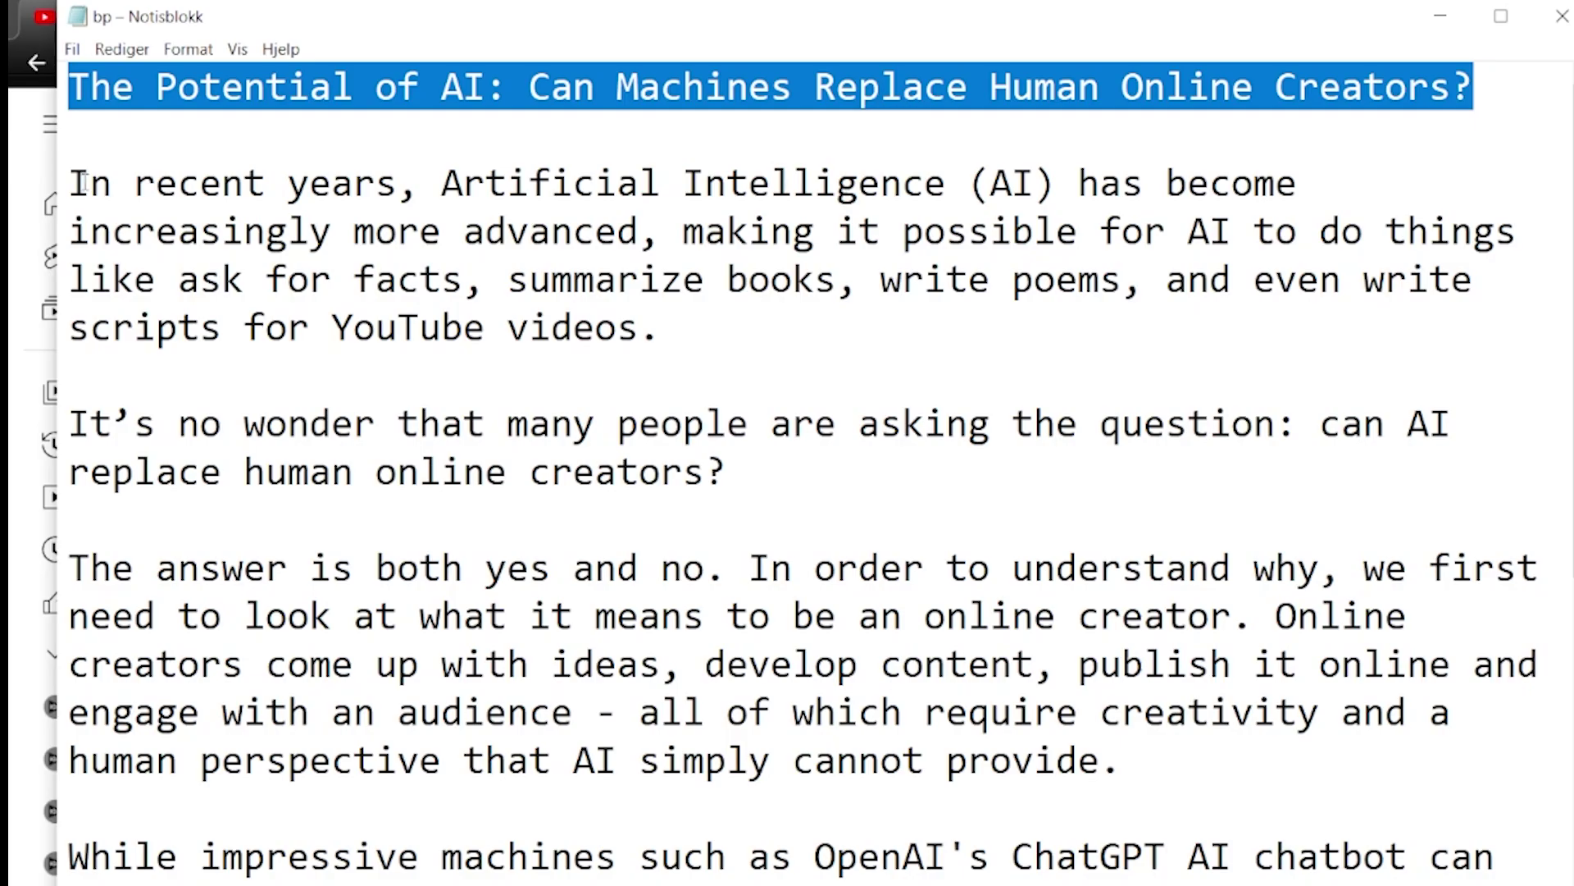
drag(48, 110, 414, 128)
drag(708, 213, 1032, 314)
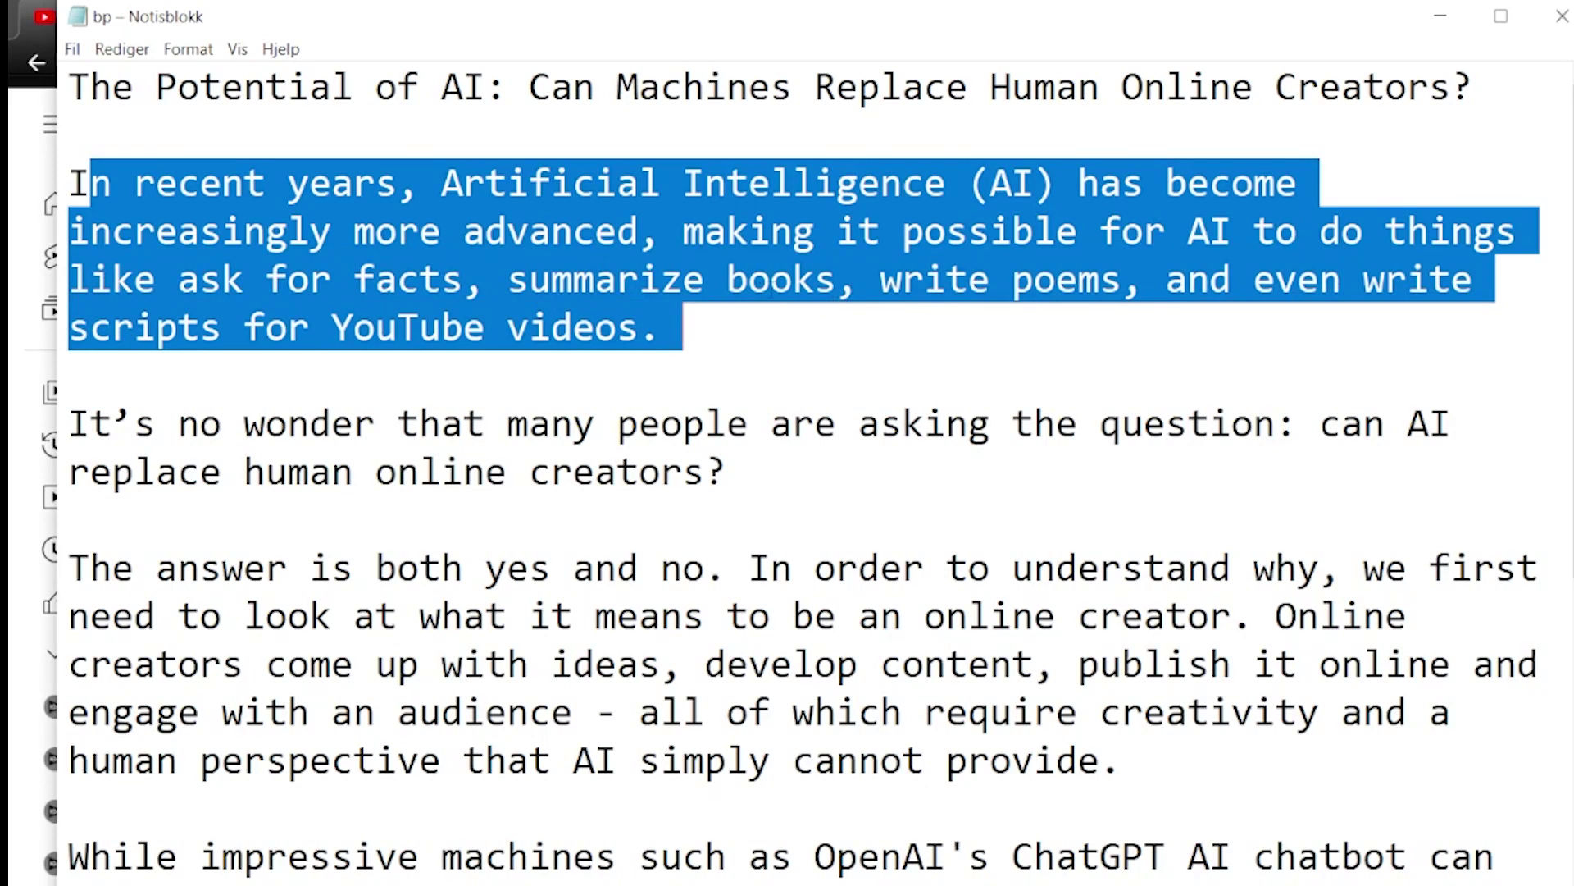
click(694, 328)
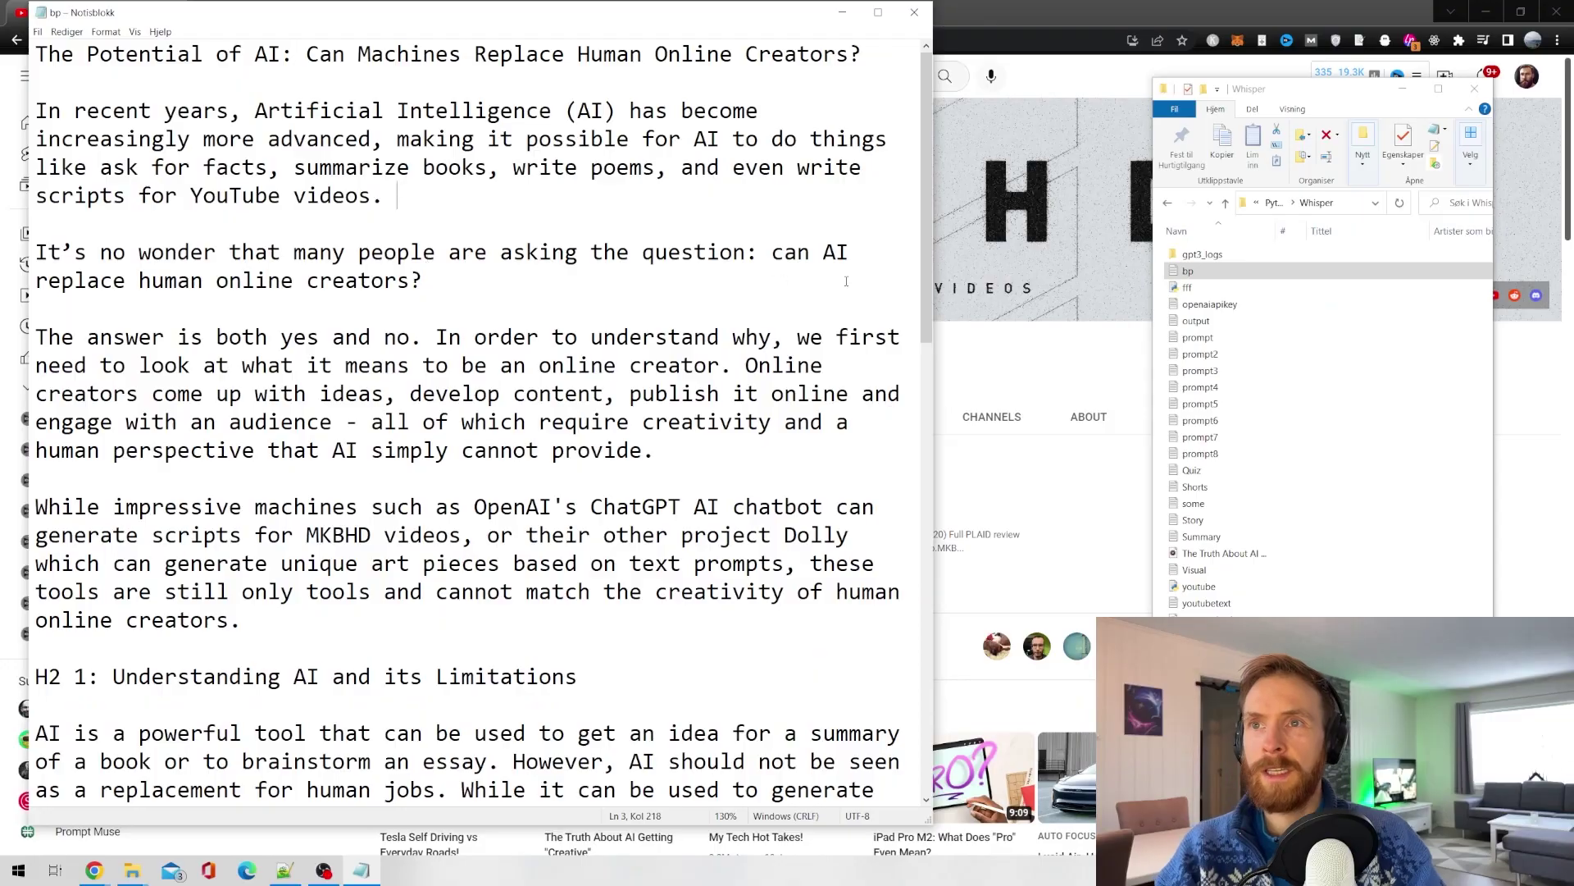
Step: Highlight the H2 headings, including 'Understanding AI and its Limitations' and 'AI as a Creative Tool'
scroll(540, 552, down, 3)
drag(311, 354, 36, 169)
scroll(35, 169, down, 3)
drag(576, 341, 320, 351)
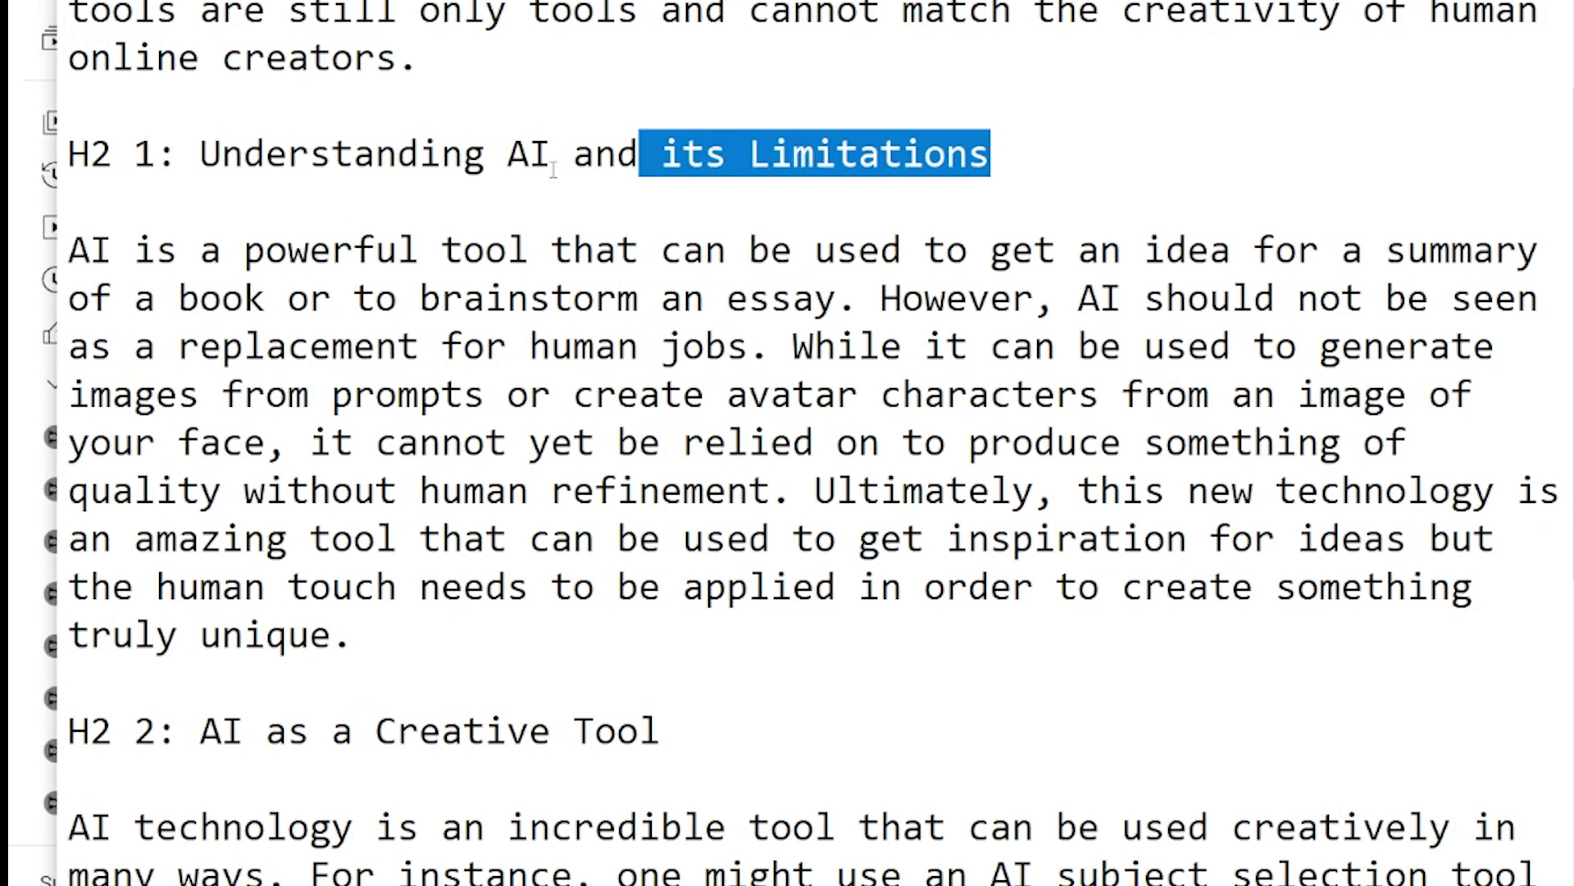
drag(553, 170, 42, 164)
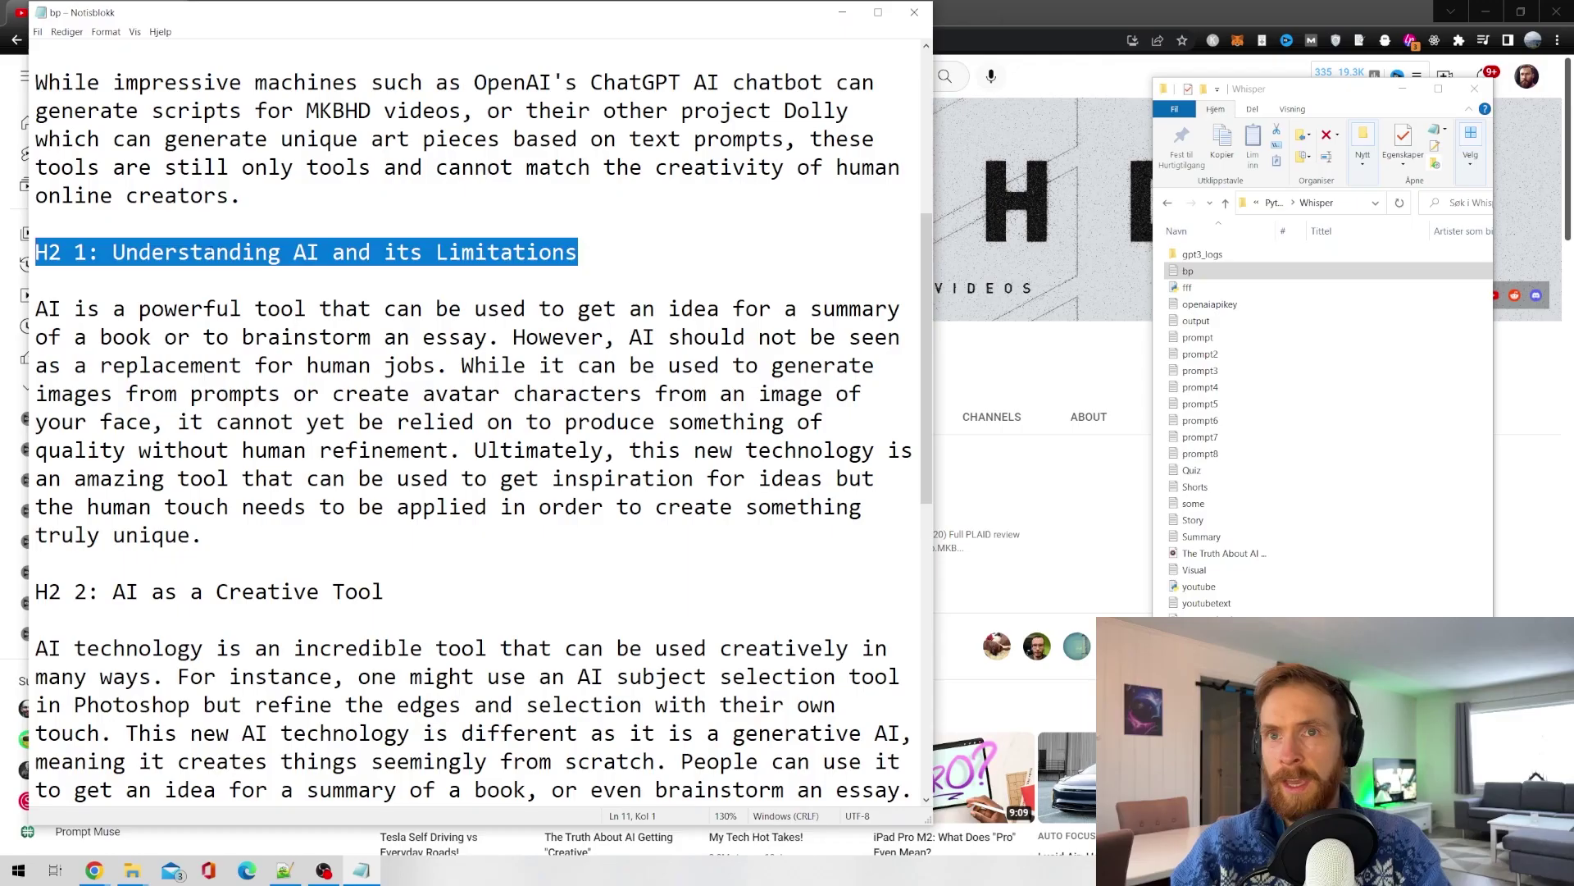
drag(199, 155, 1031, 171)
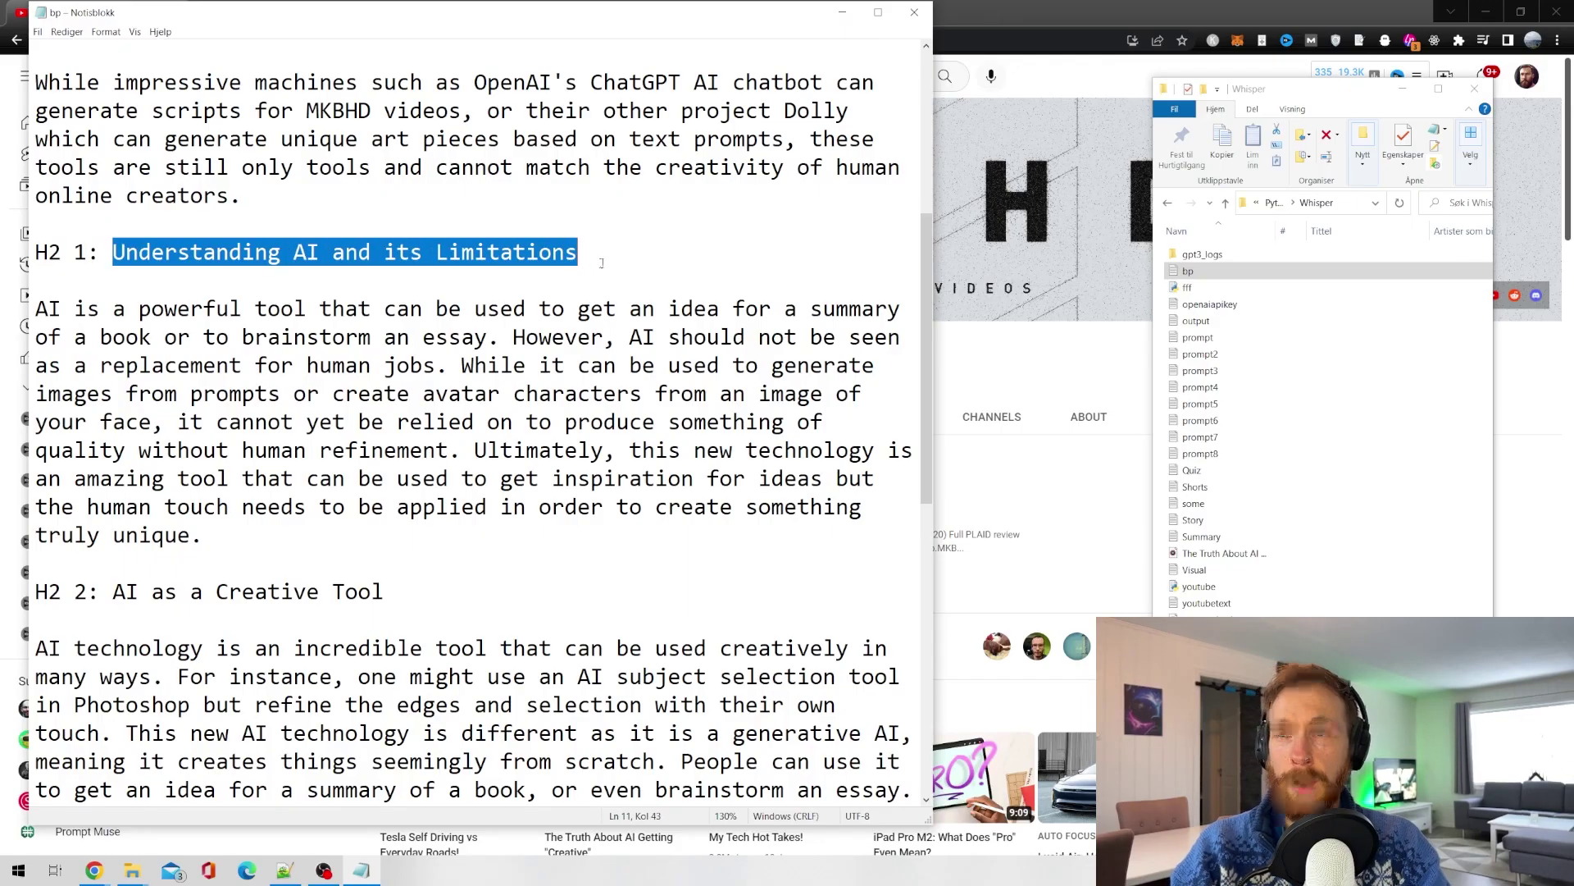
drag(418, 600, 112, 596)
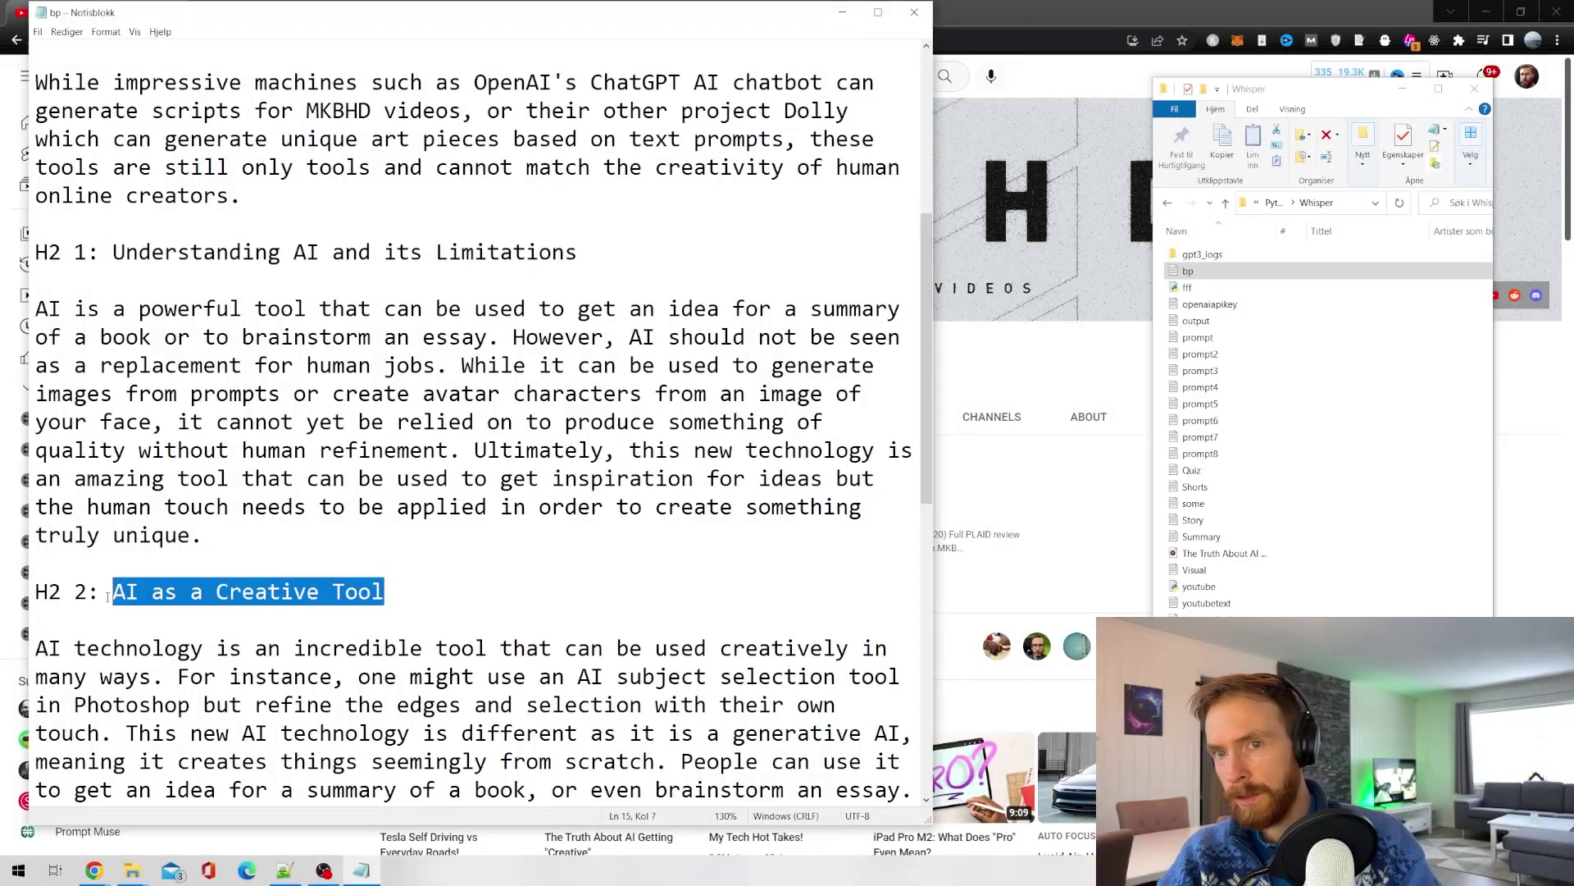
scroll(400, 563, down, 6)
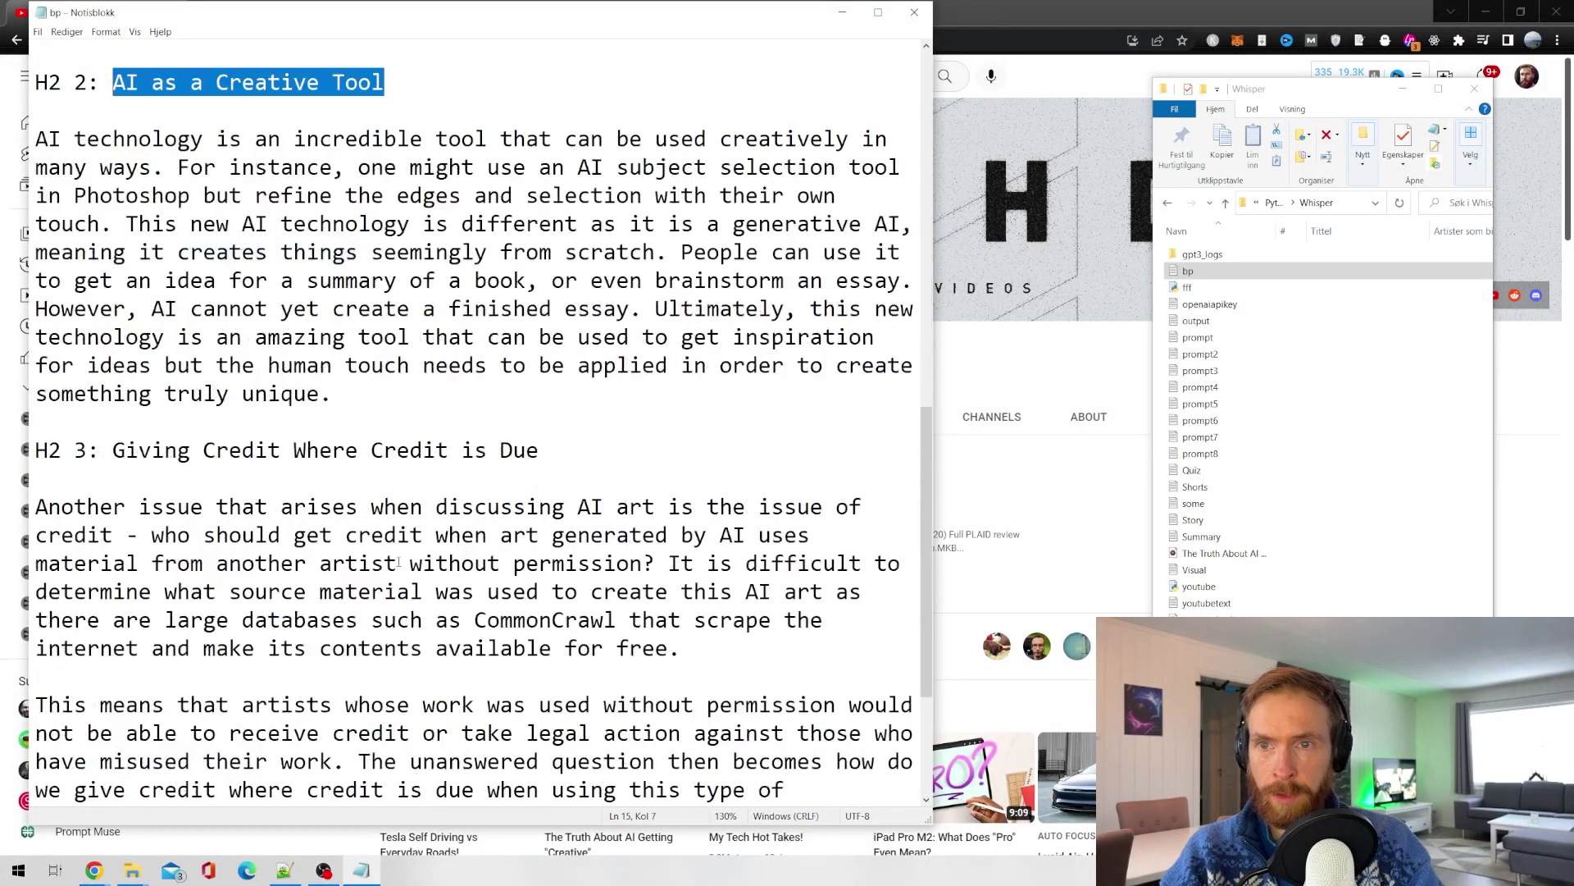
drag(552, 456, 137, 457)
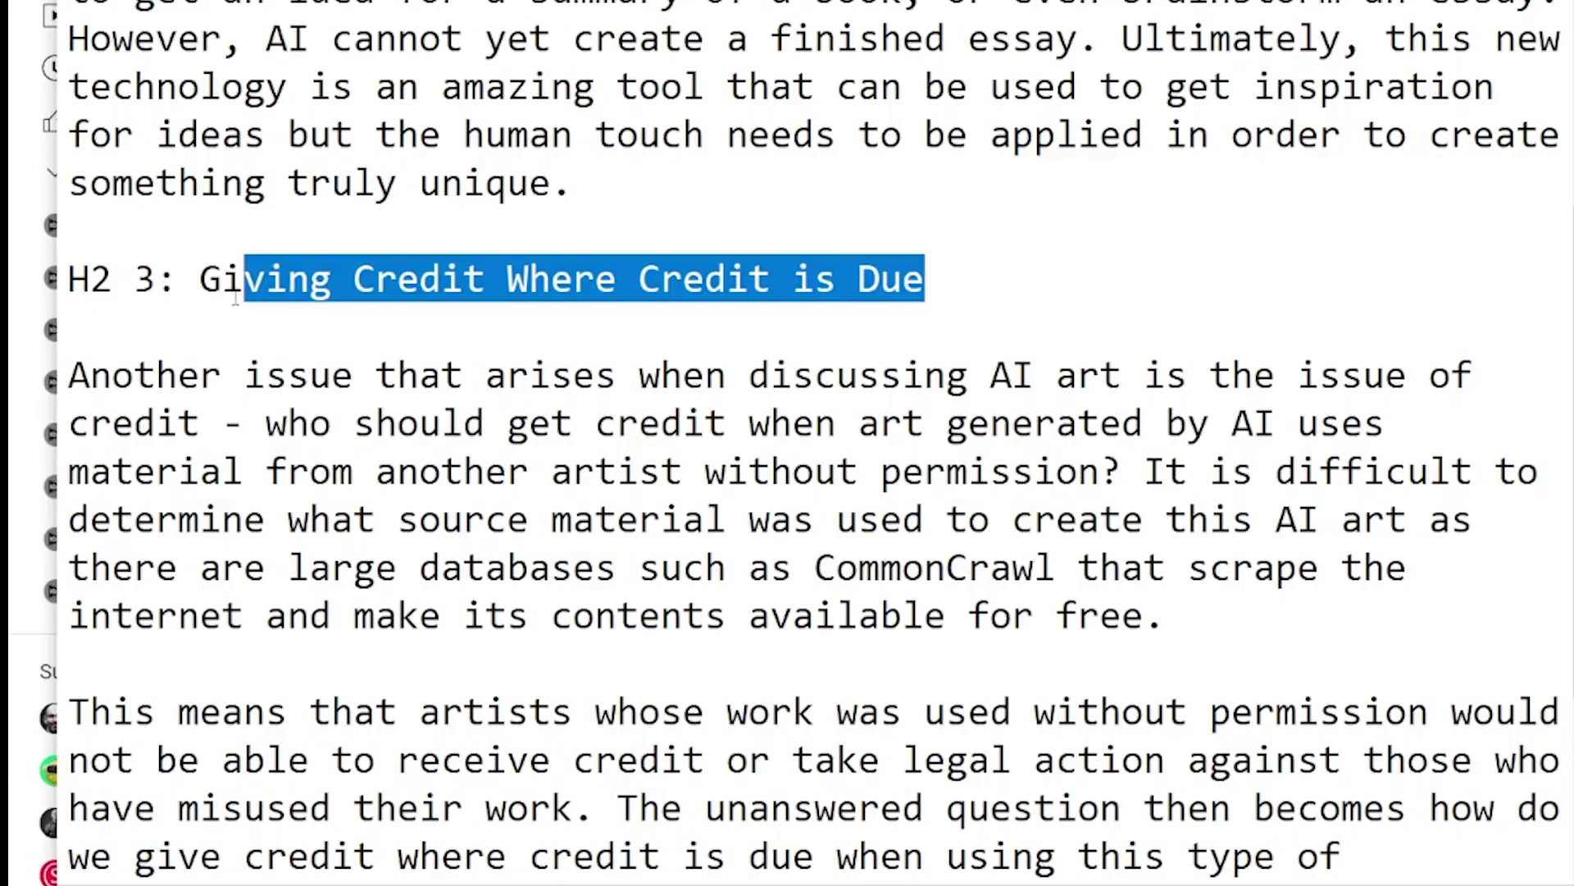
click(618, 442)
Step: Scroll through the rest of the article, then close Notepad
scroll(1061, 263, down, 3)
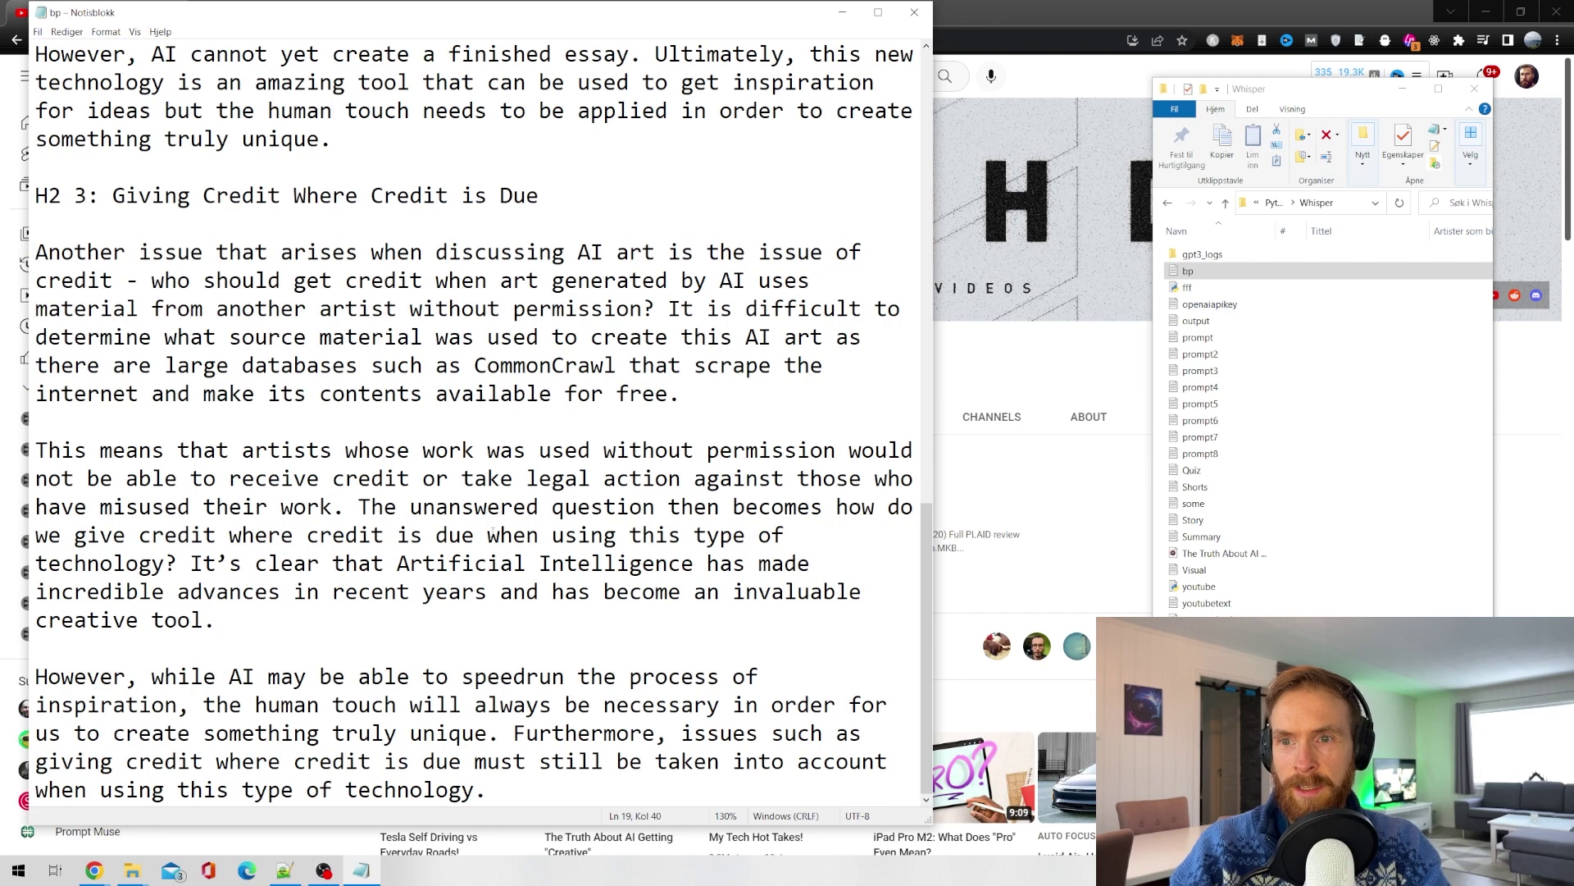
scroll(493, 531, up, 6)
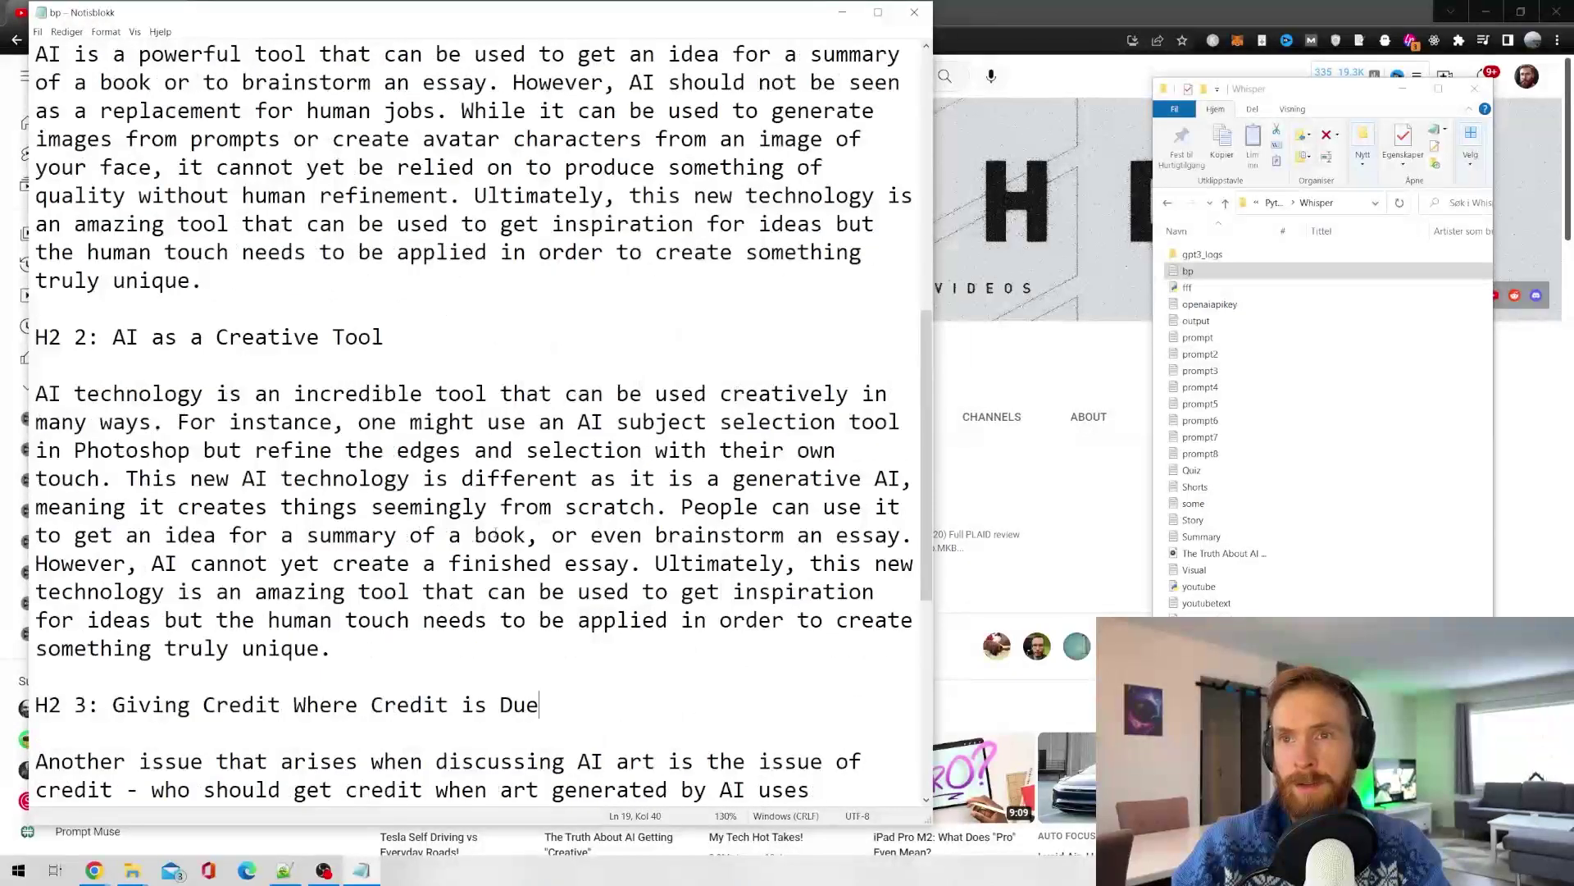
scroll(556, 494, down, 6)
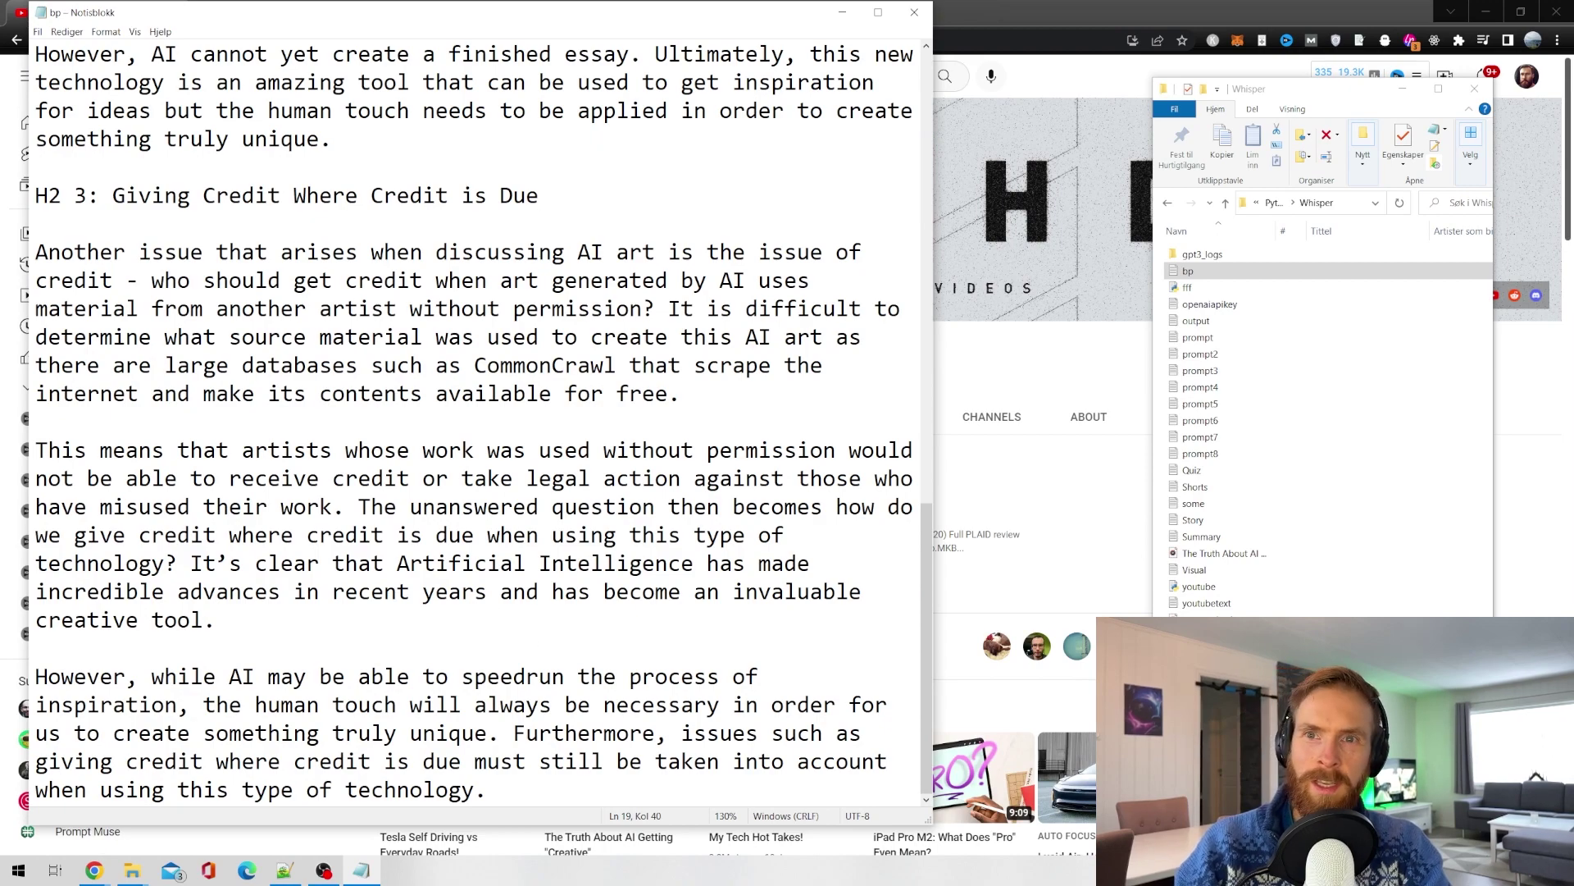
scroll(484, 583, up, 14)
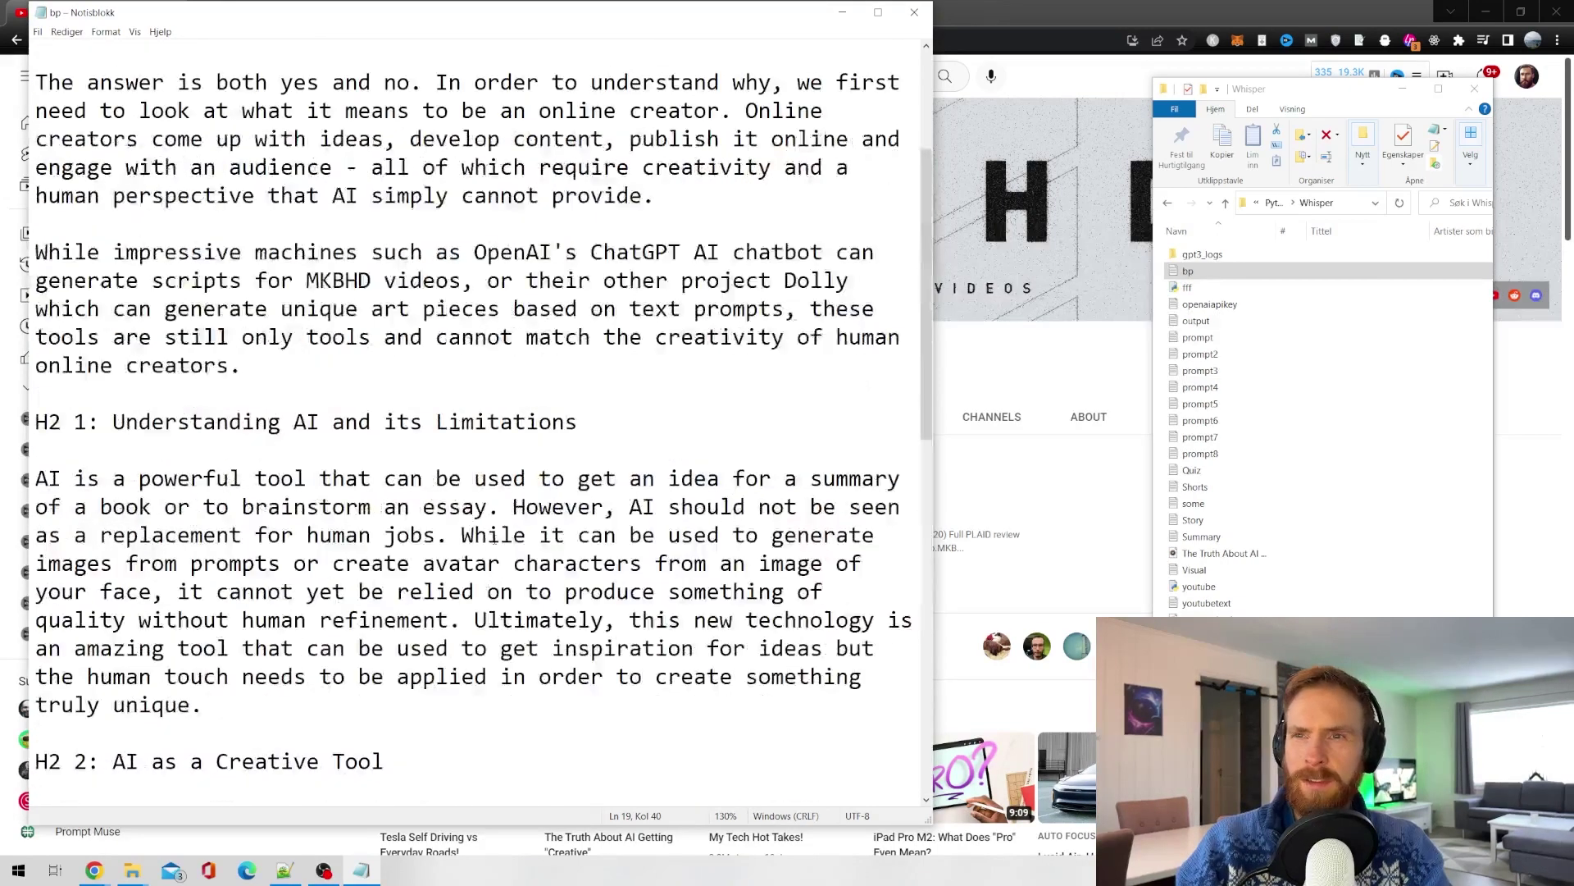
scroll(795, 439, down, 4)
scroll(795, 439, up, 7)
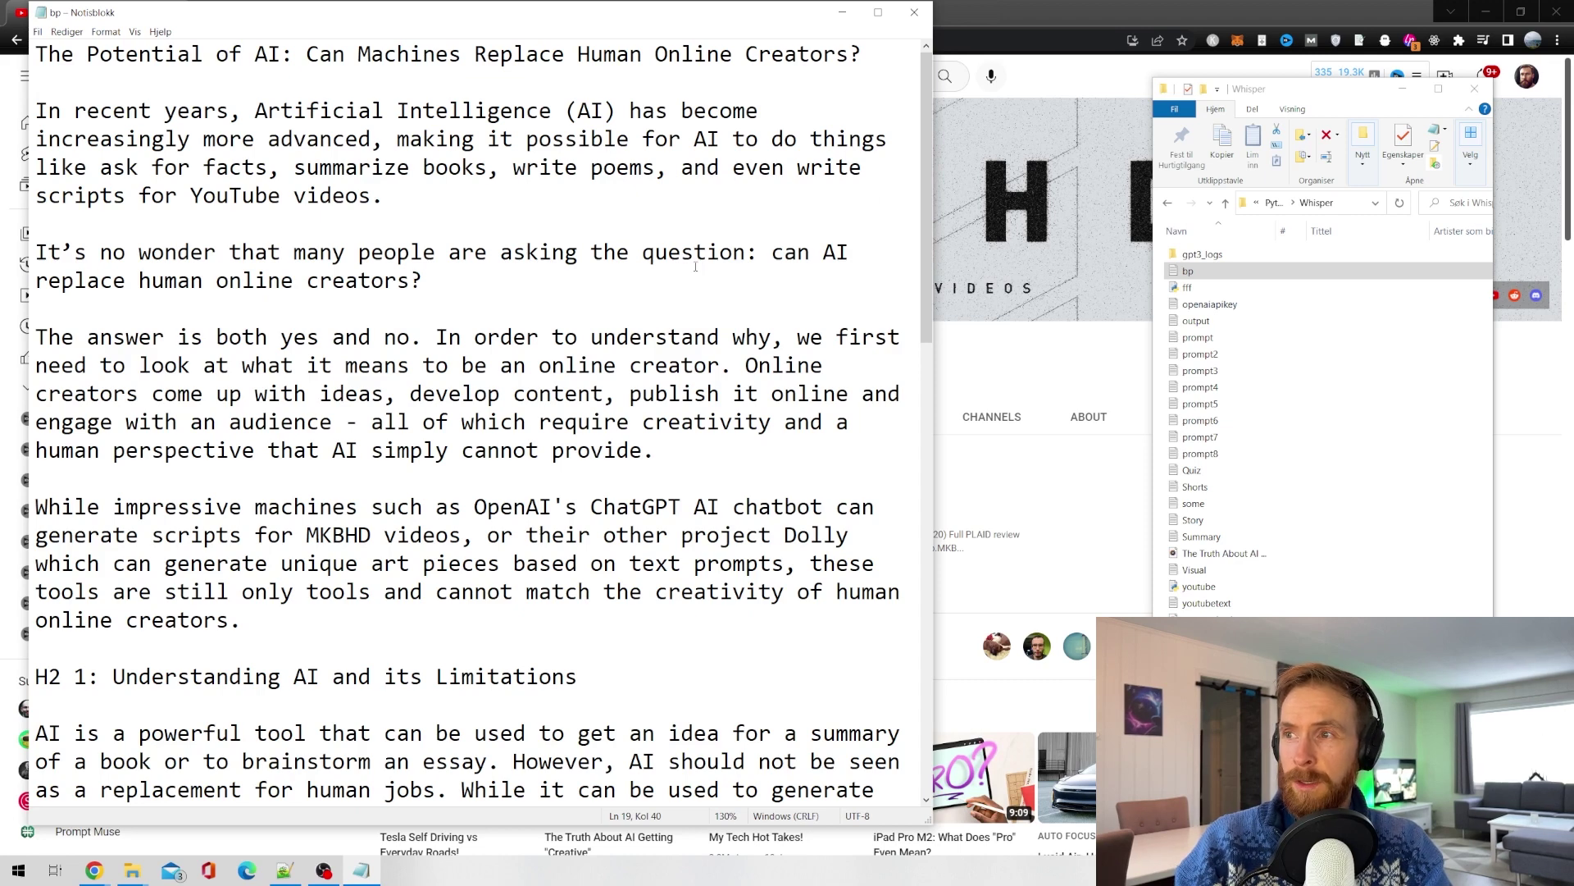
key(alt+F4)
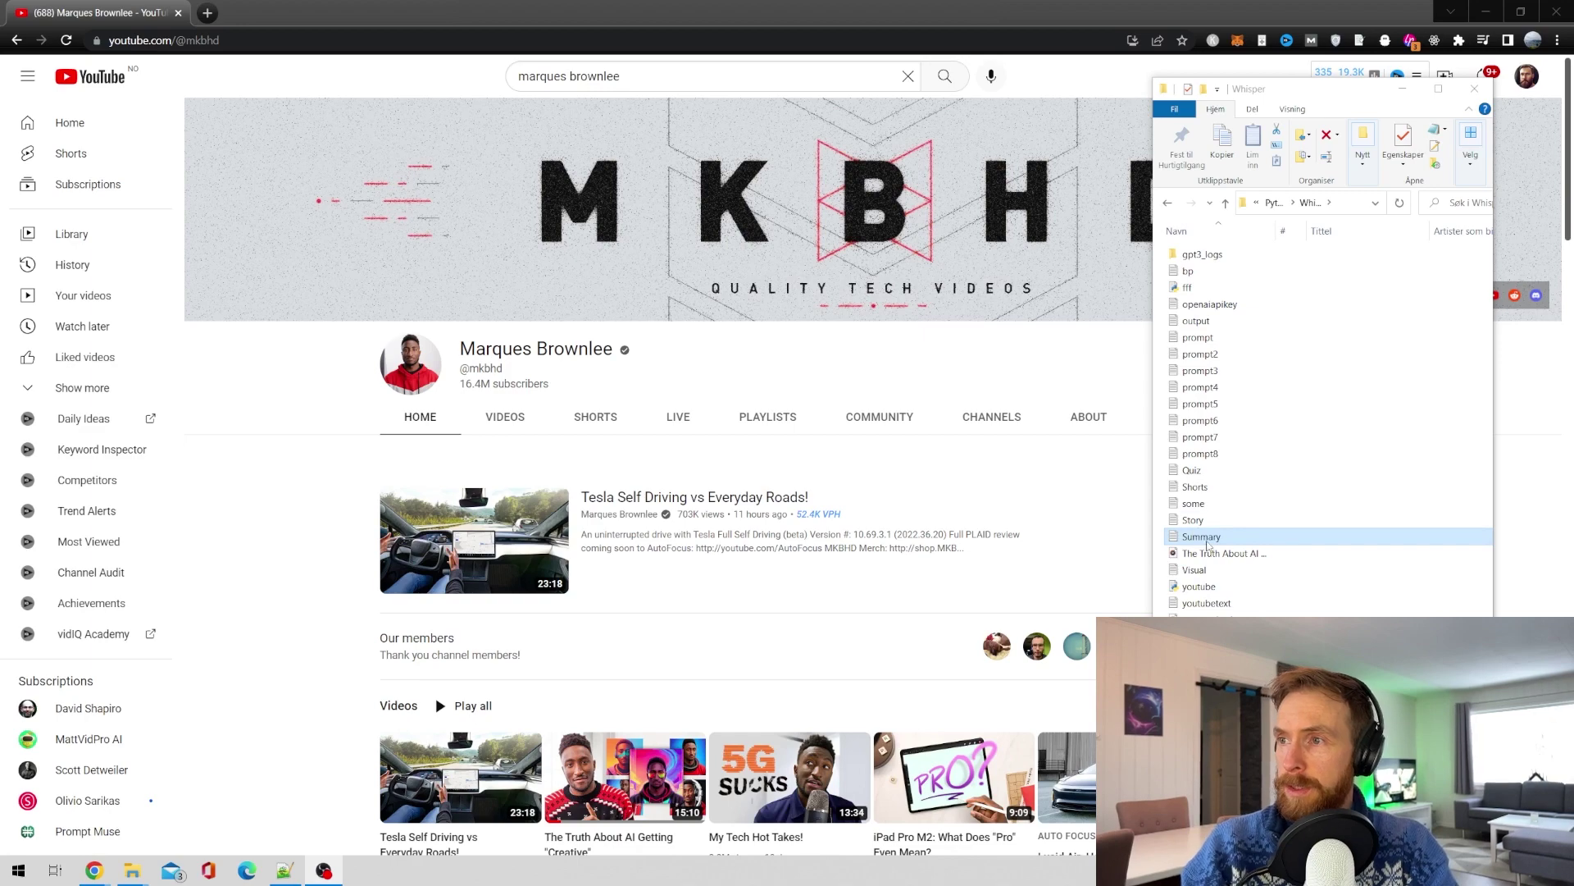
double_click(1202, 536)
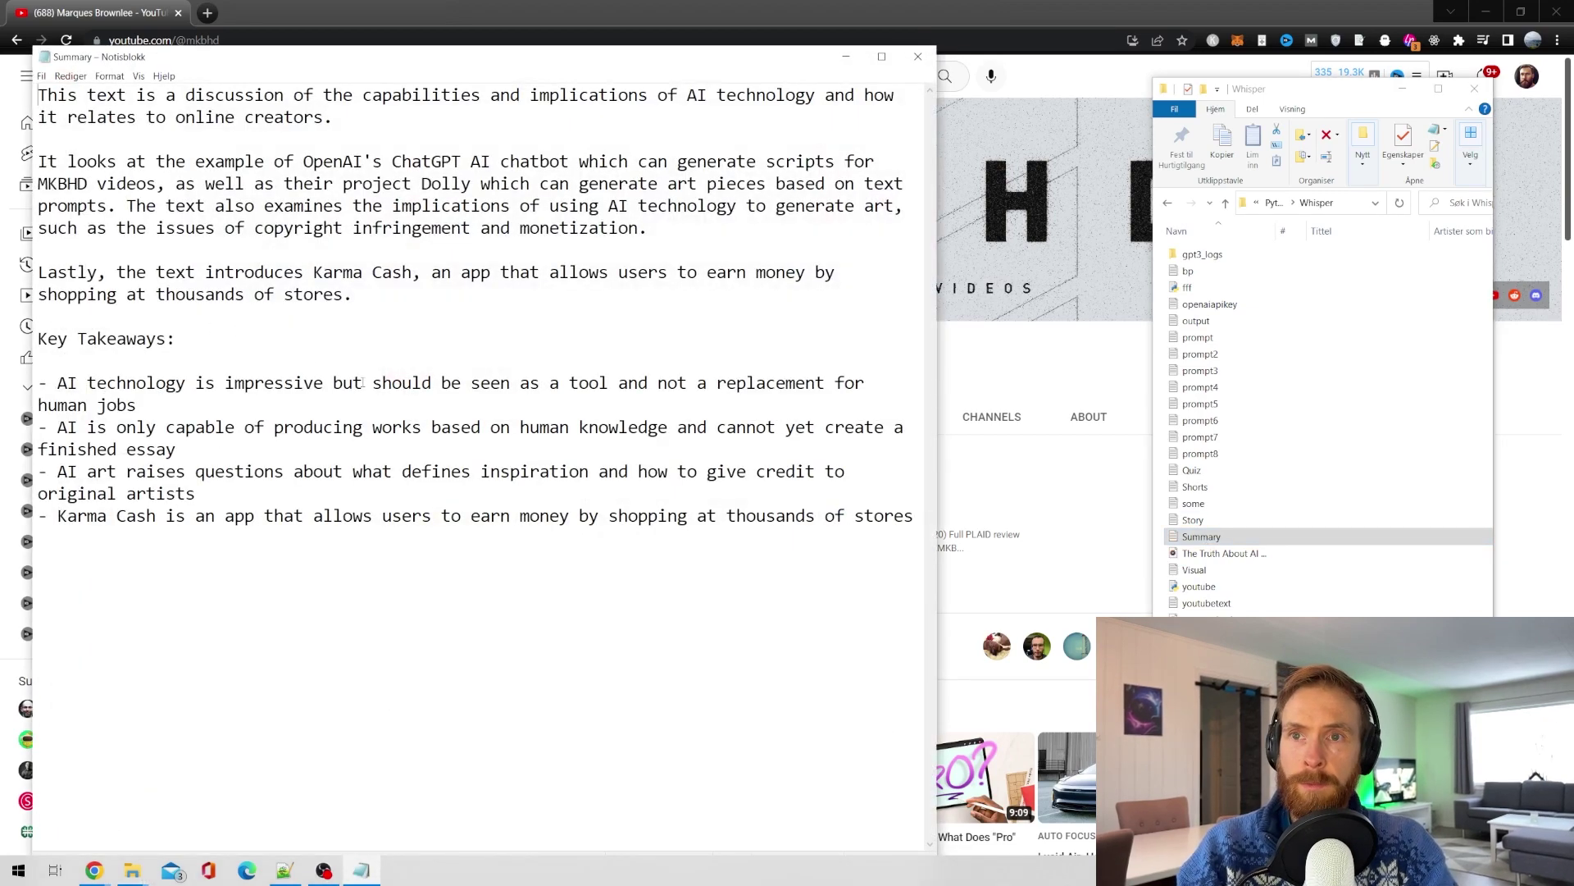
scroll(369, 387, up, 3)
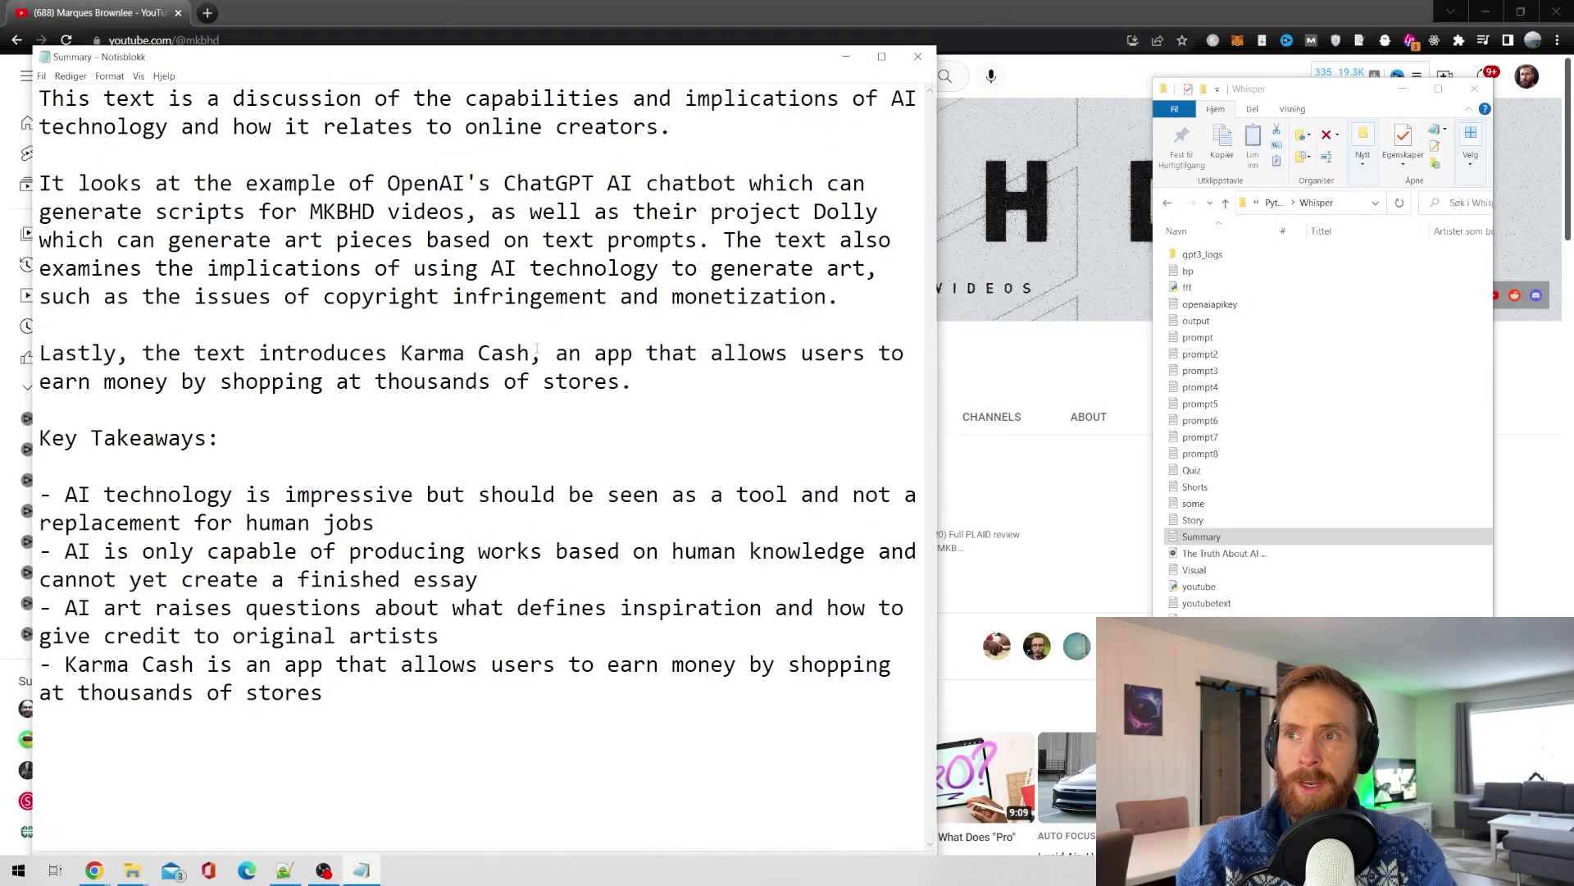
drag(633, 381, 31, 88)
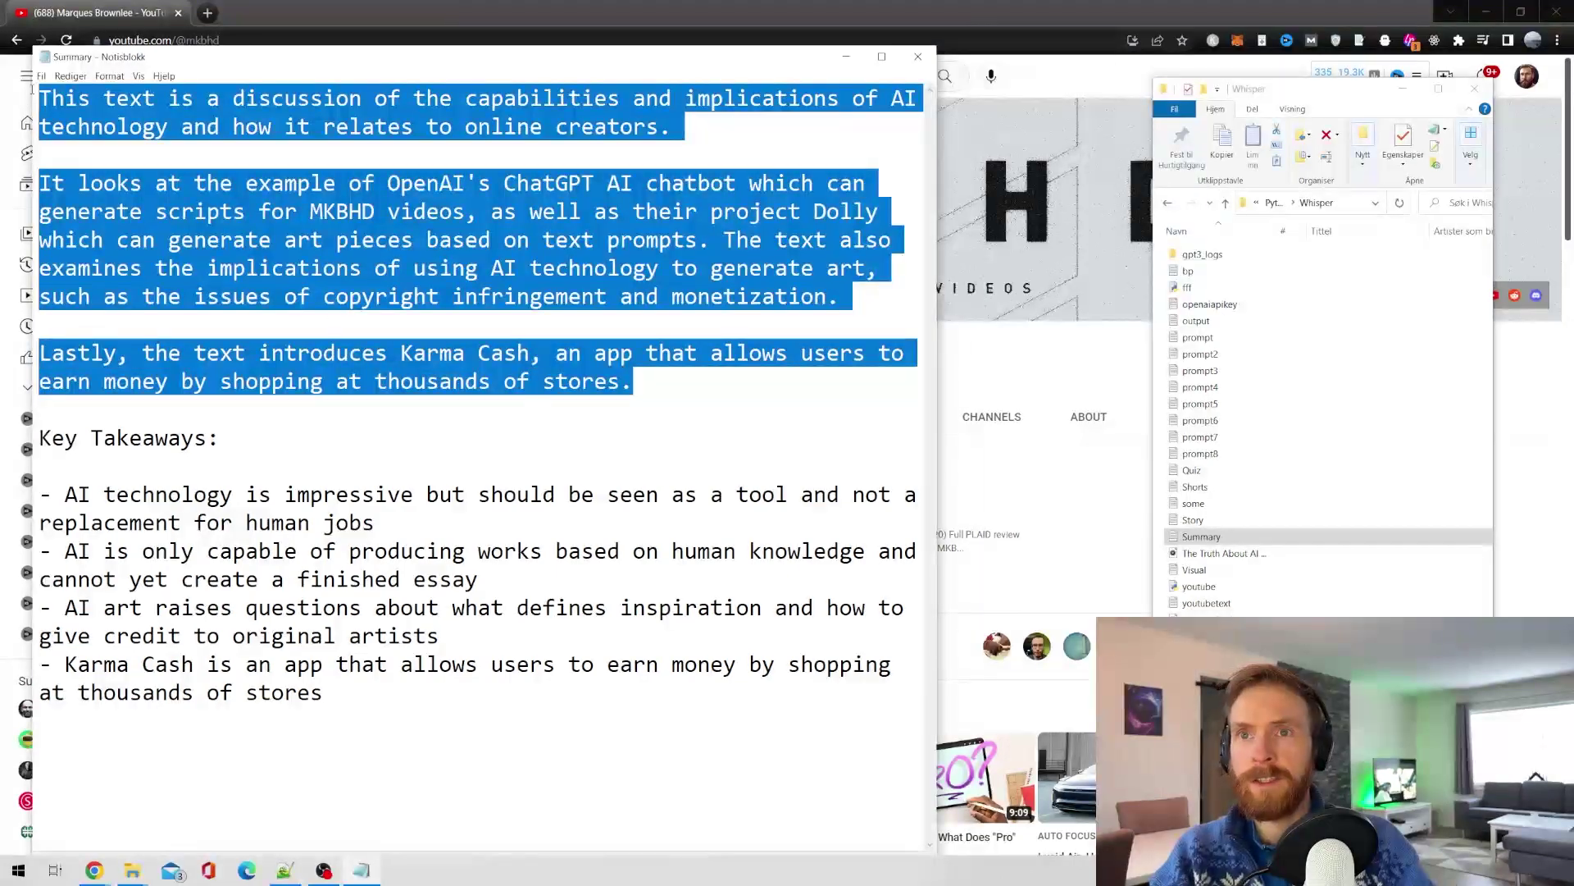
drag(218, 164, 37, 97)
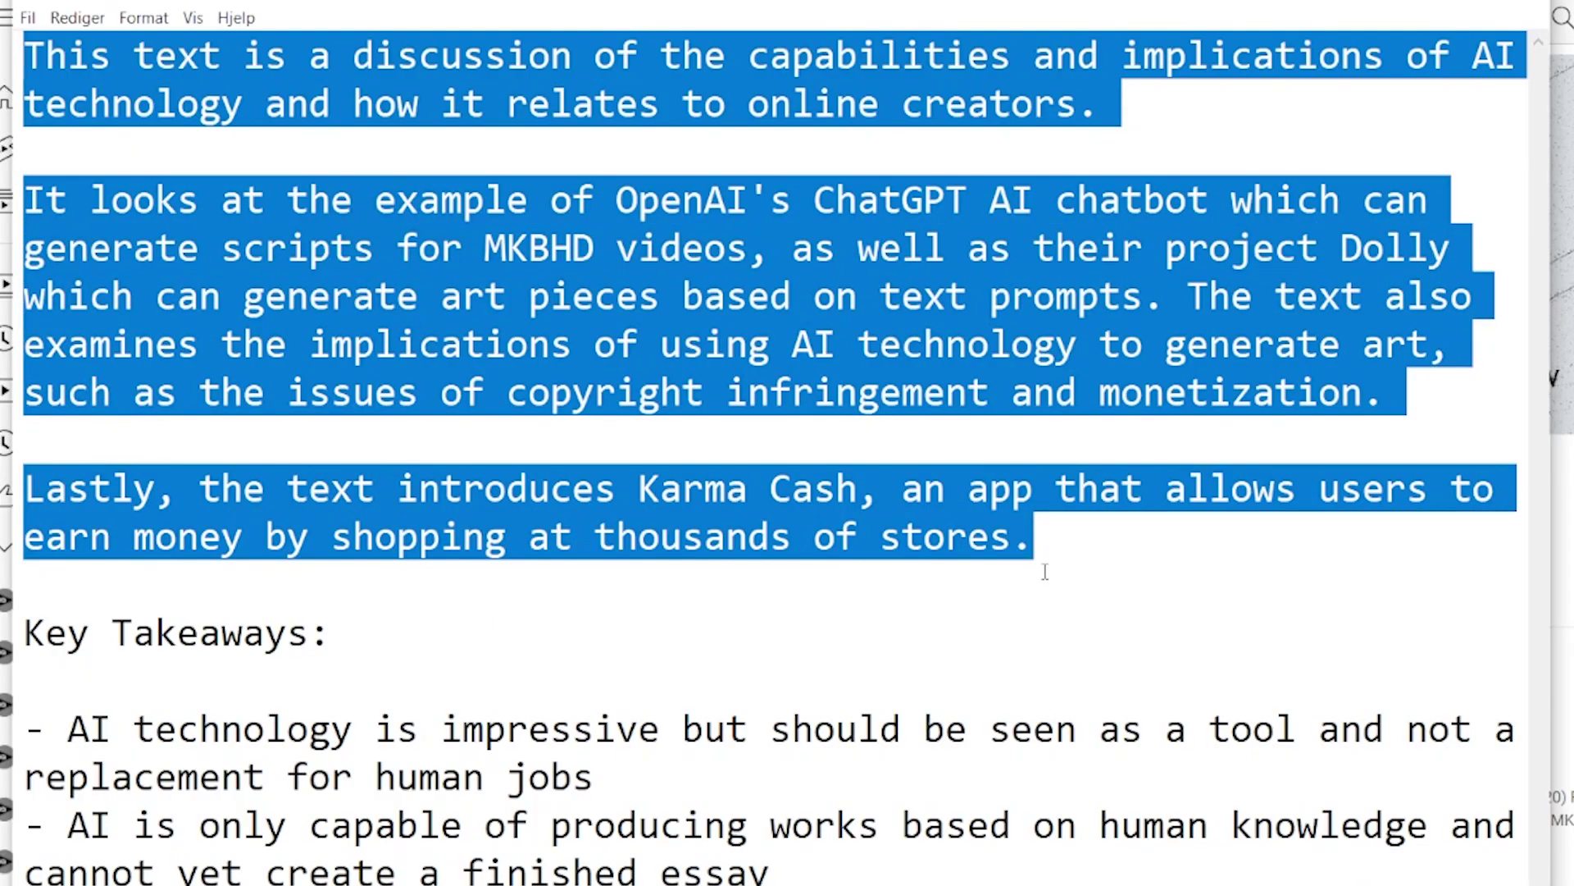
click(1066, 543)
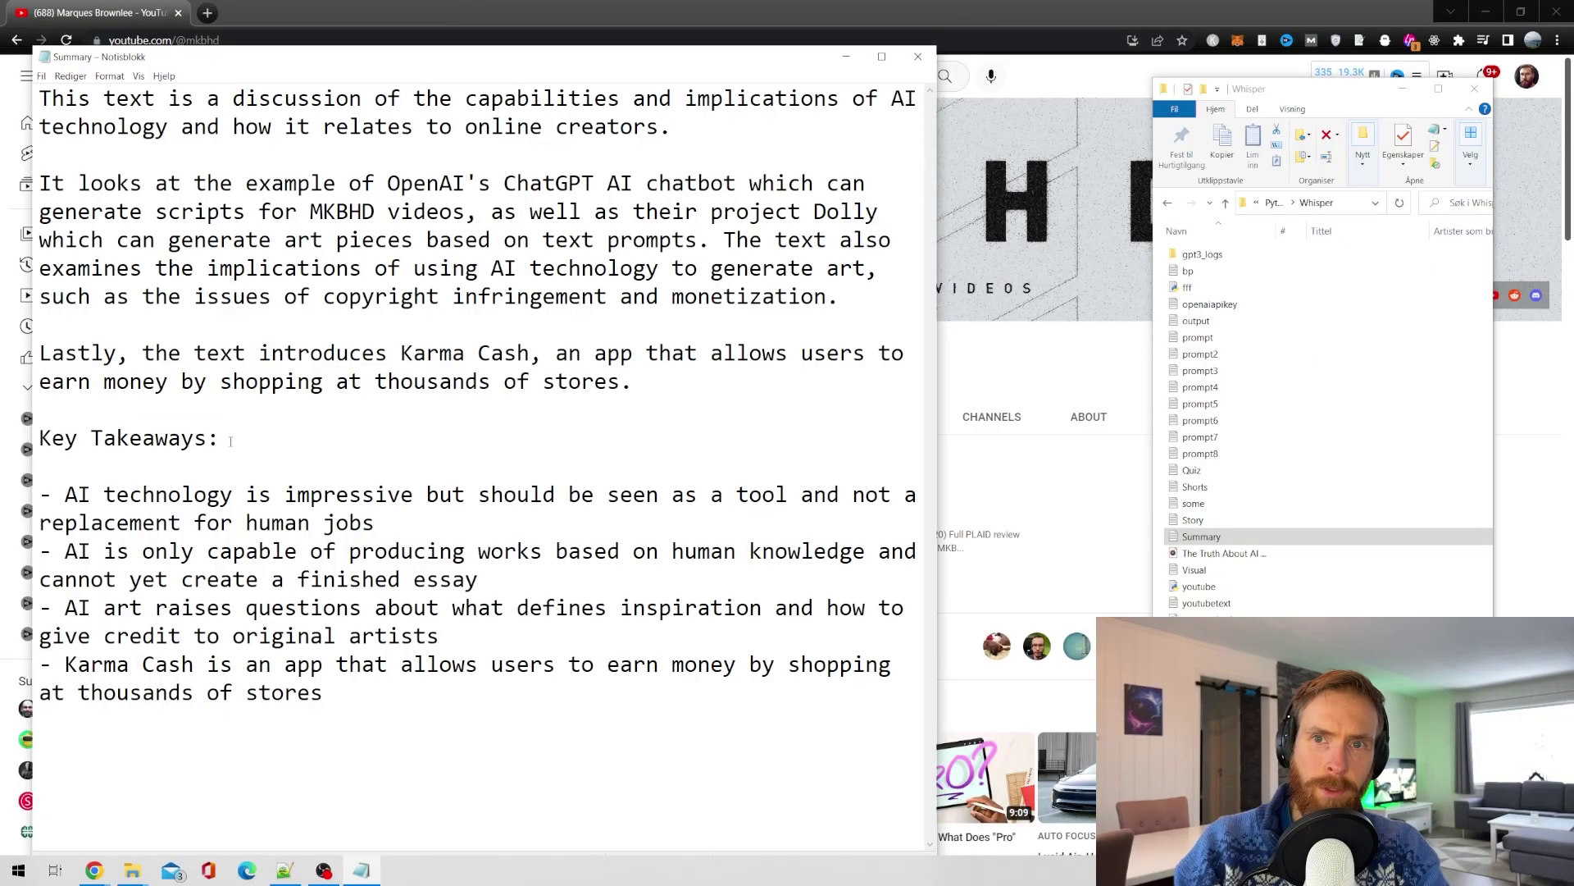
drag(25, 633, 470, 637)
click(470, 637)
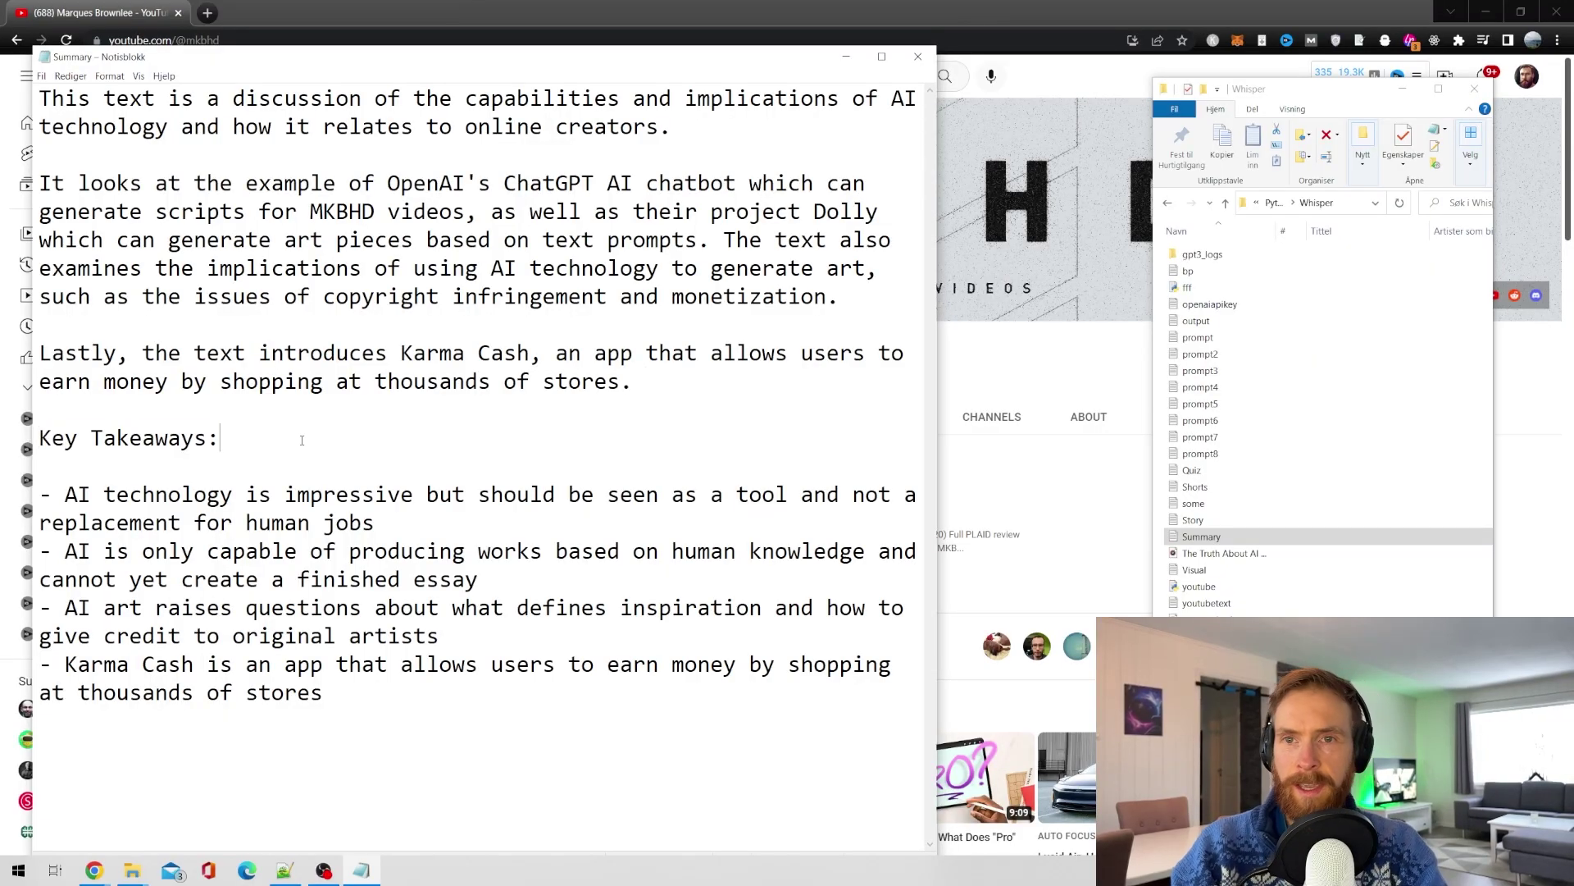
drag(379, 525, 65, 494)
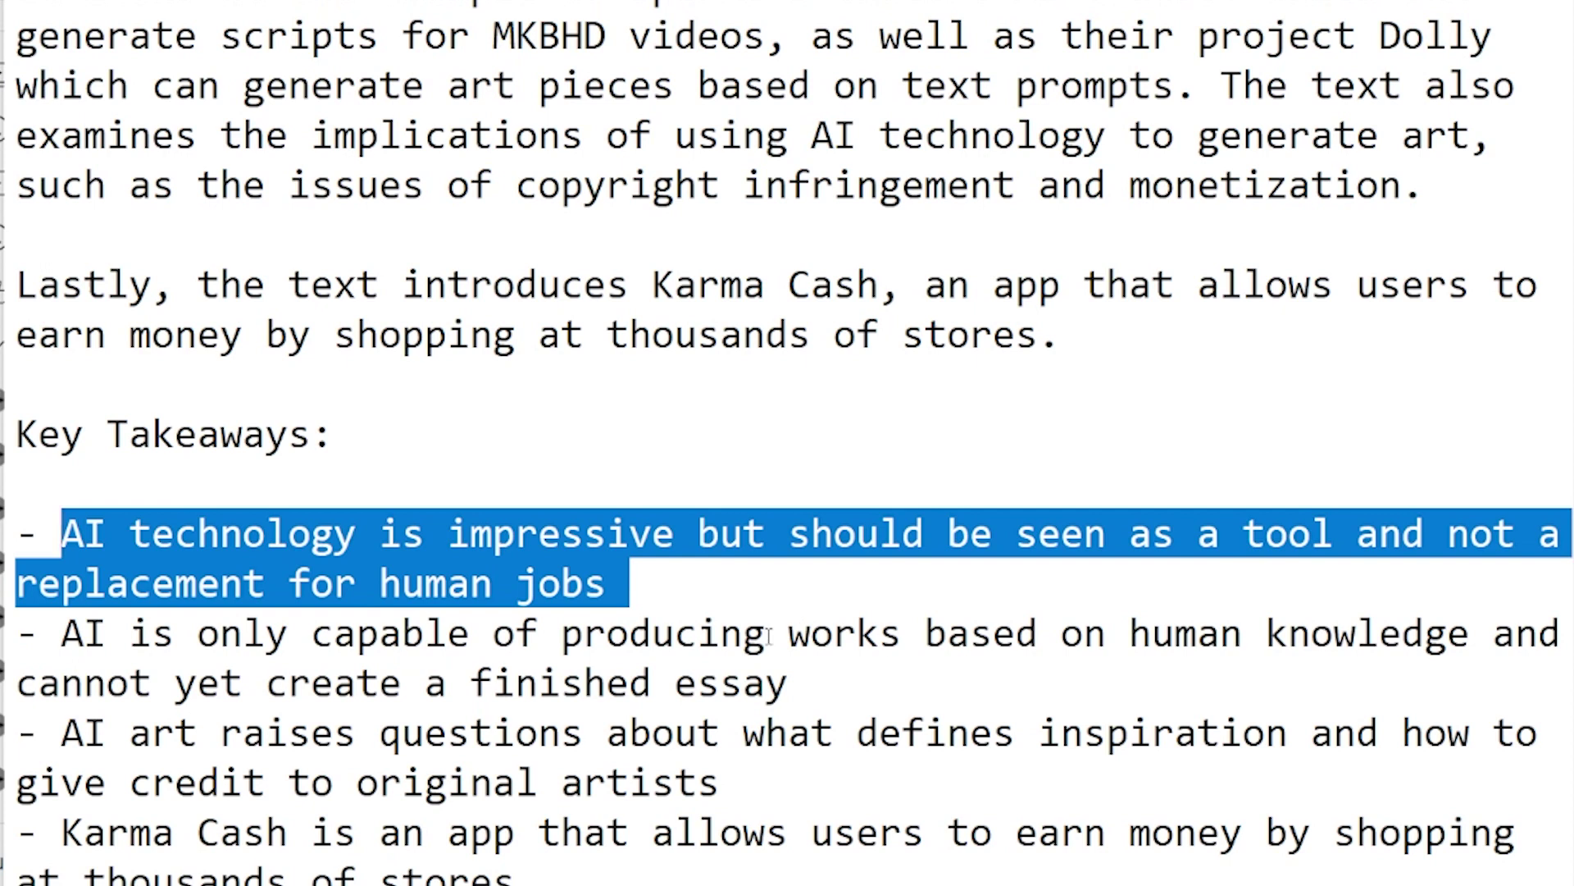
click(705, 596)
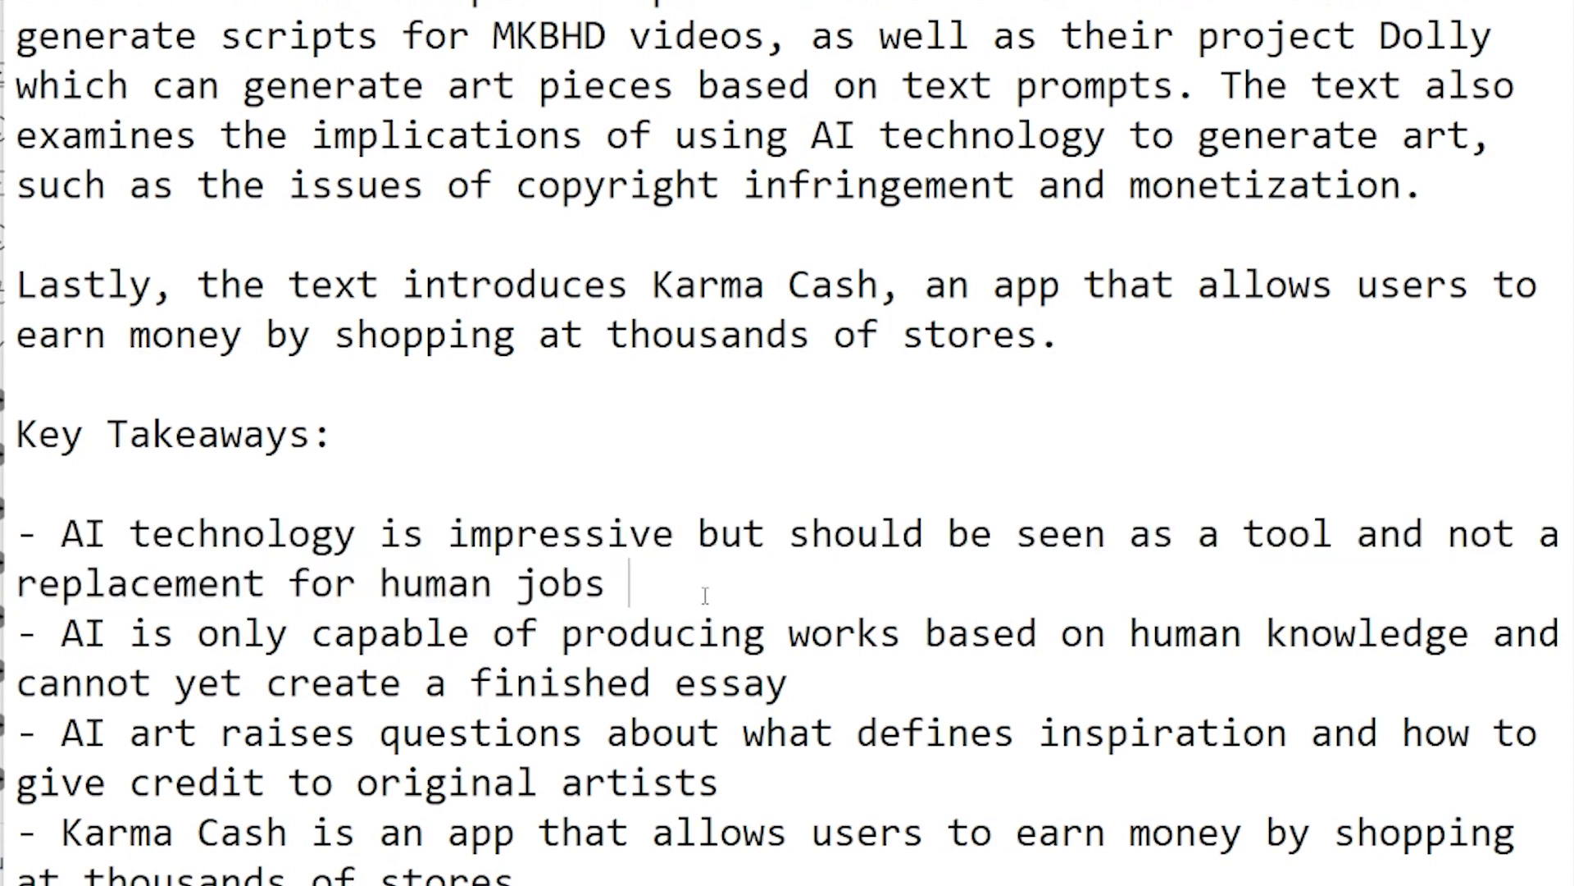
drag(515, 881, 288, 880)
drag(171, 678, 66, 669)
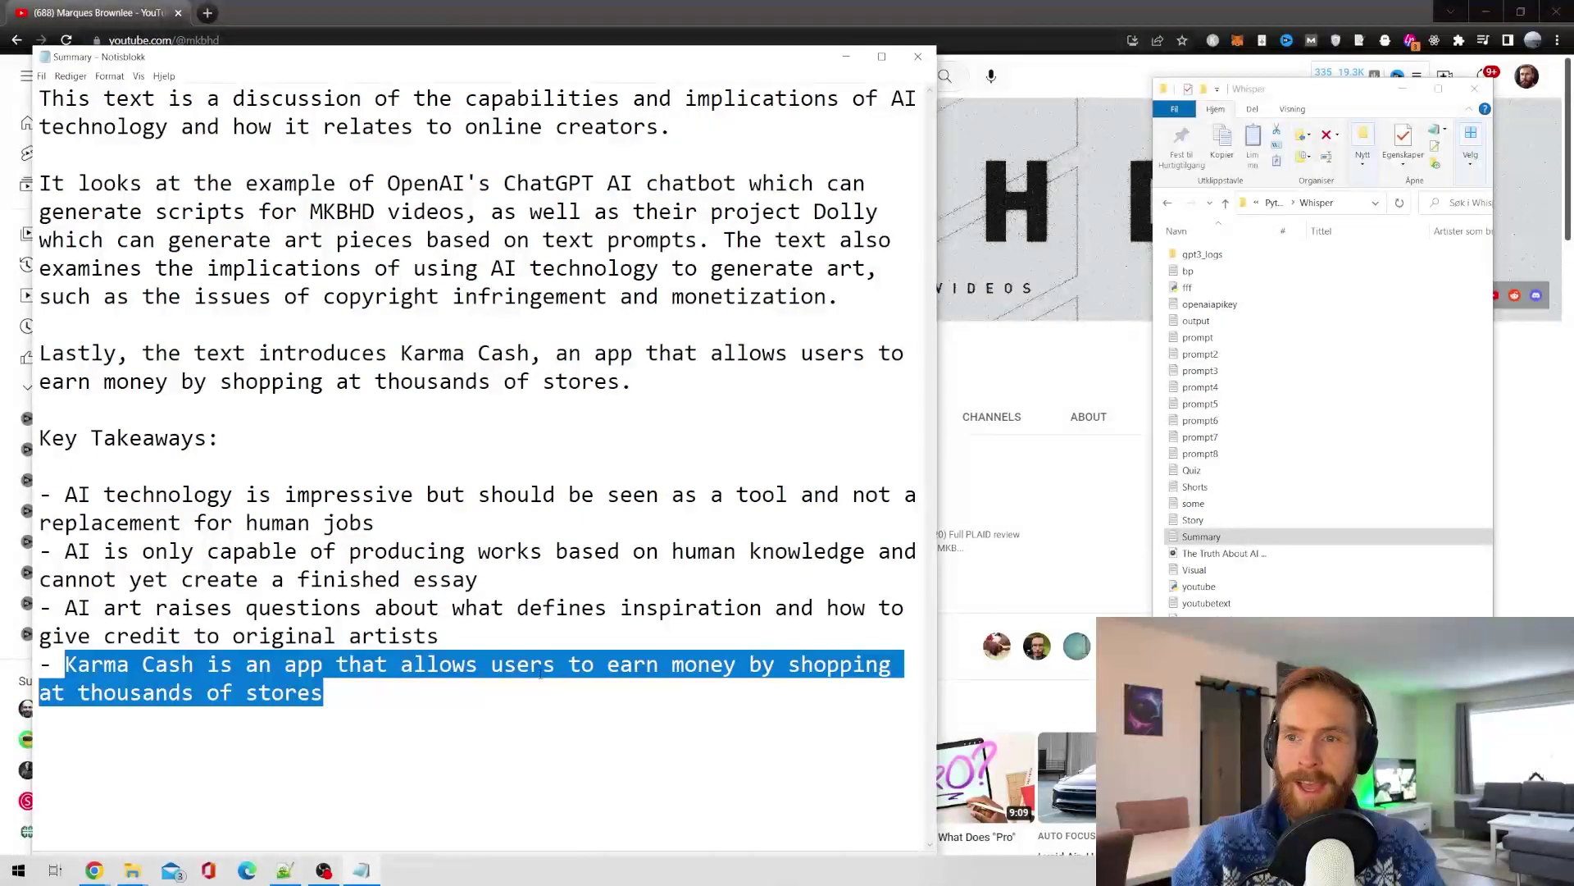
click(468, 707)
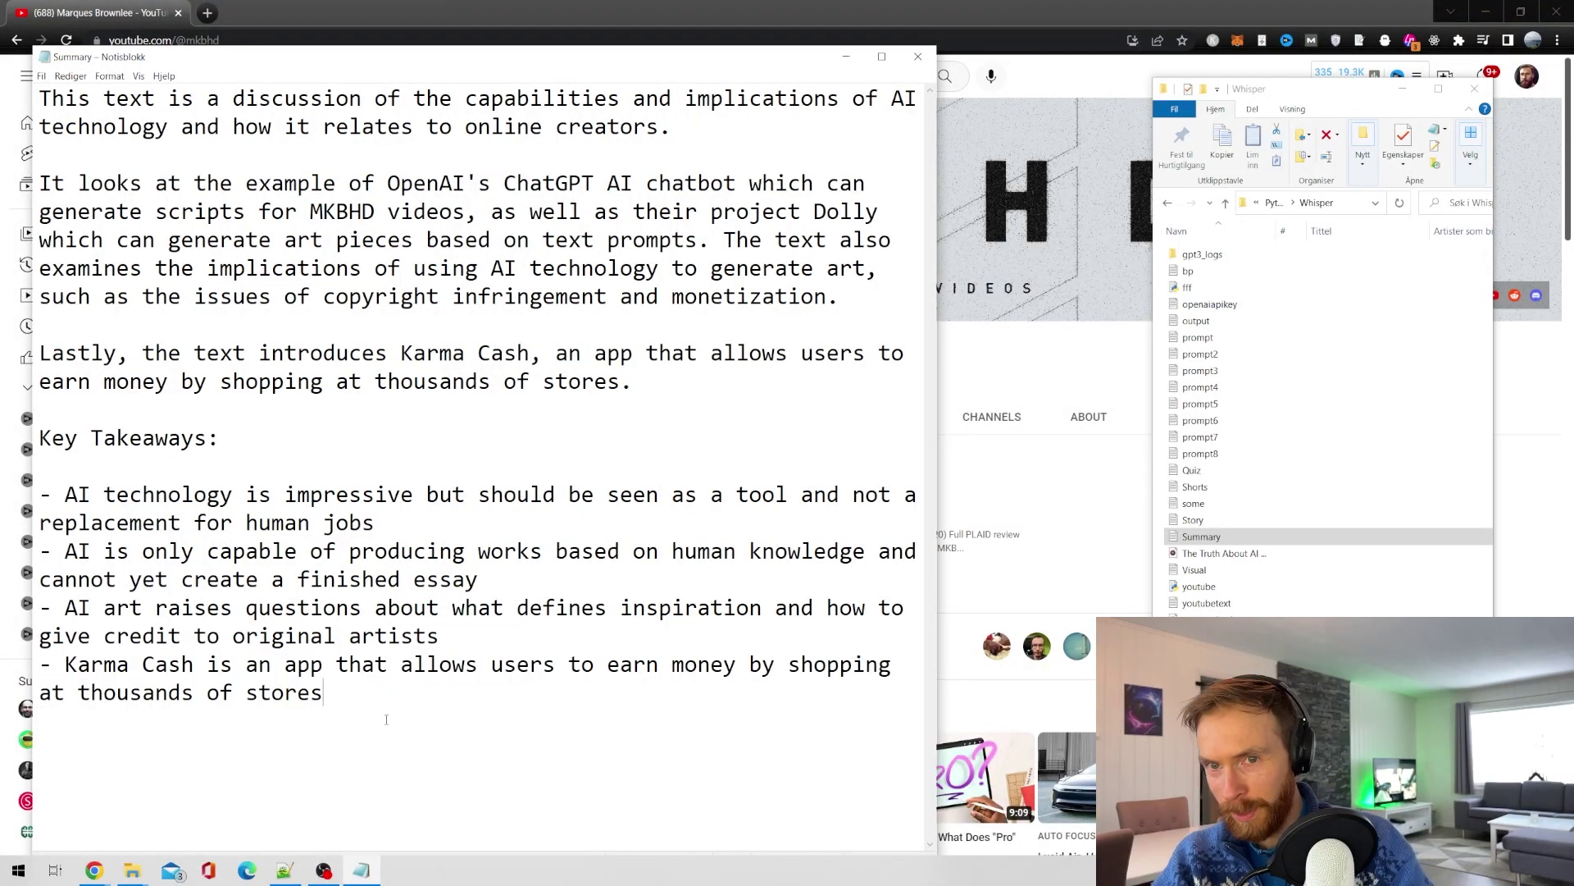
drag(350, 704, 54, 669)
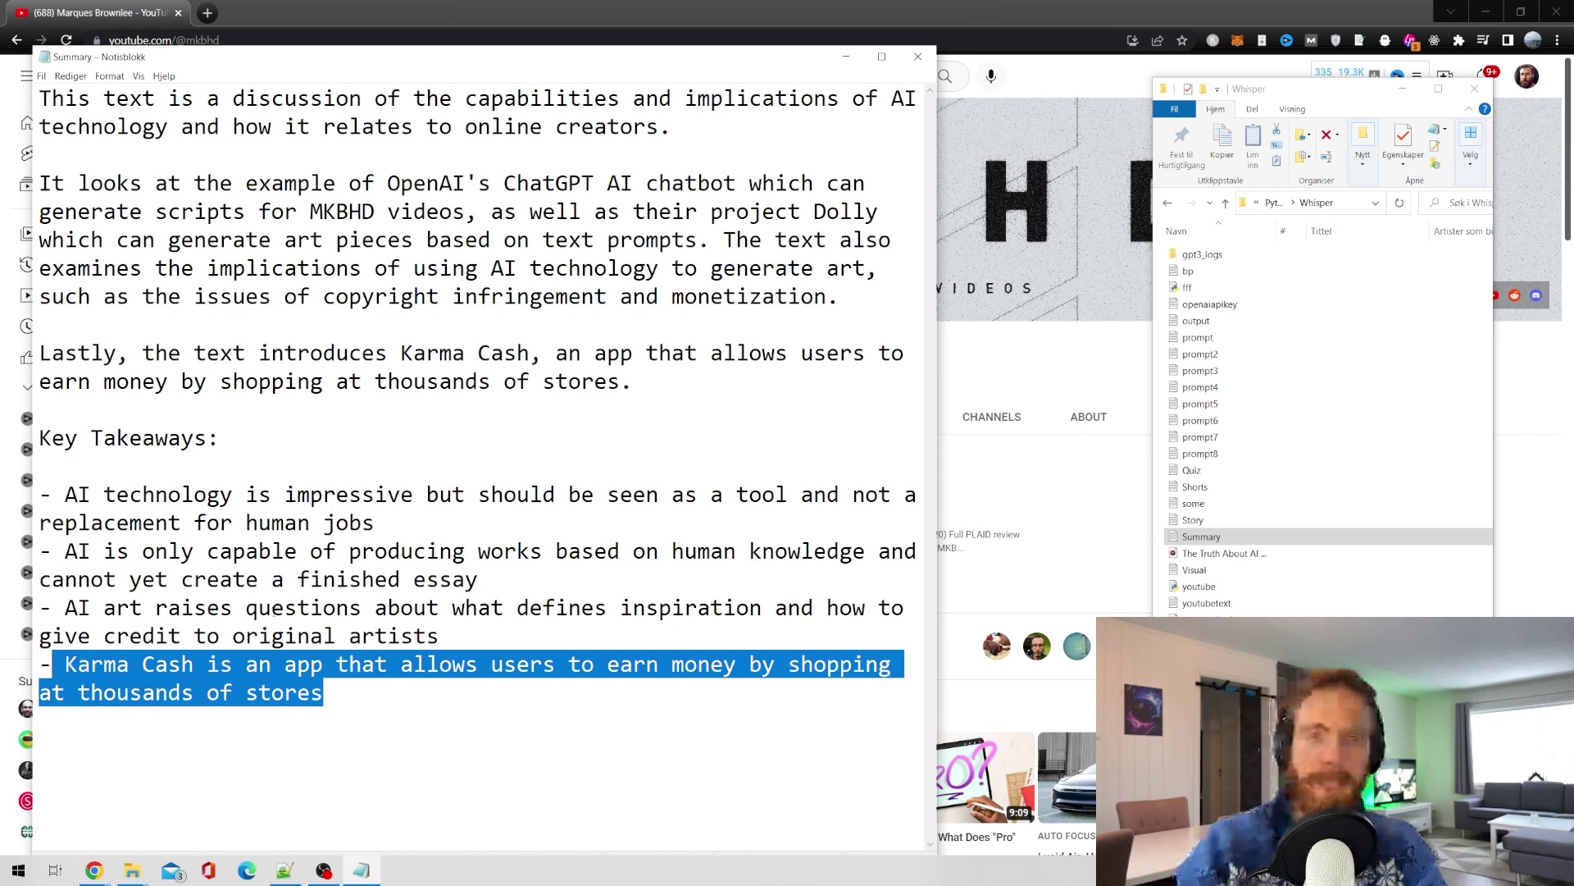
drag(42, 669, 60, 545)
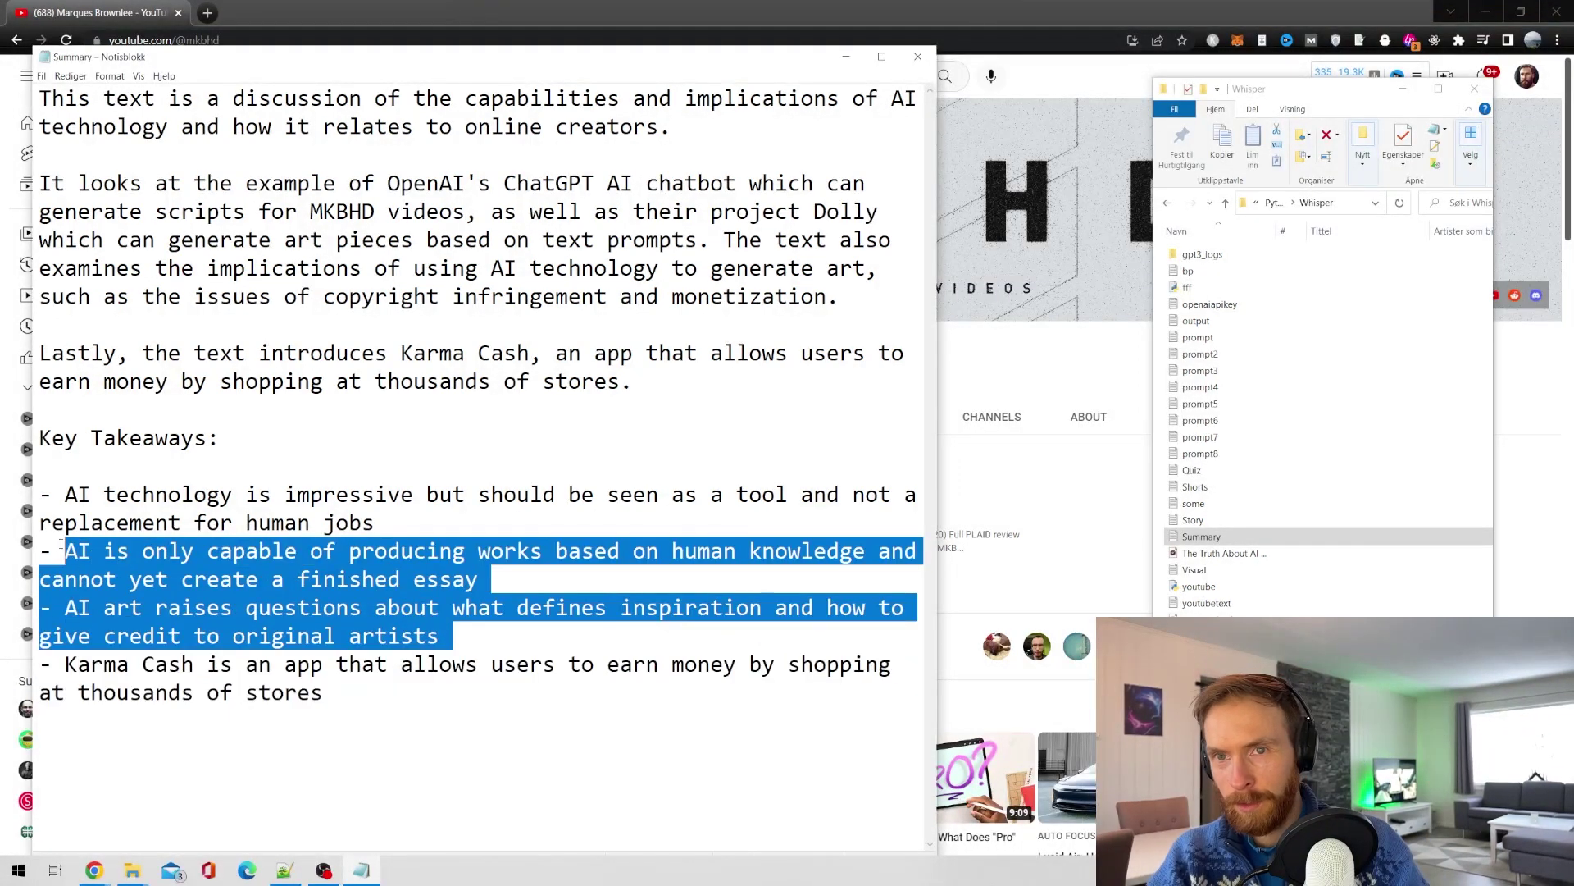
click(523, 707)
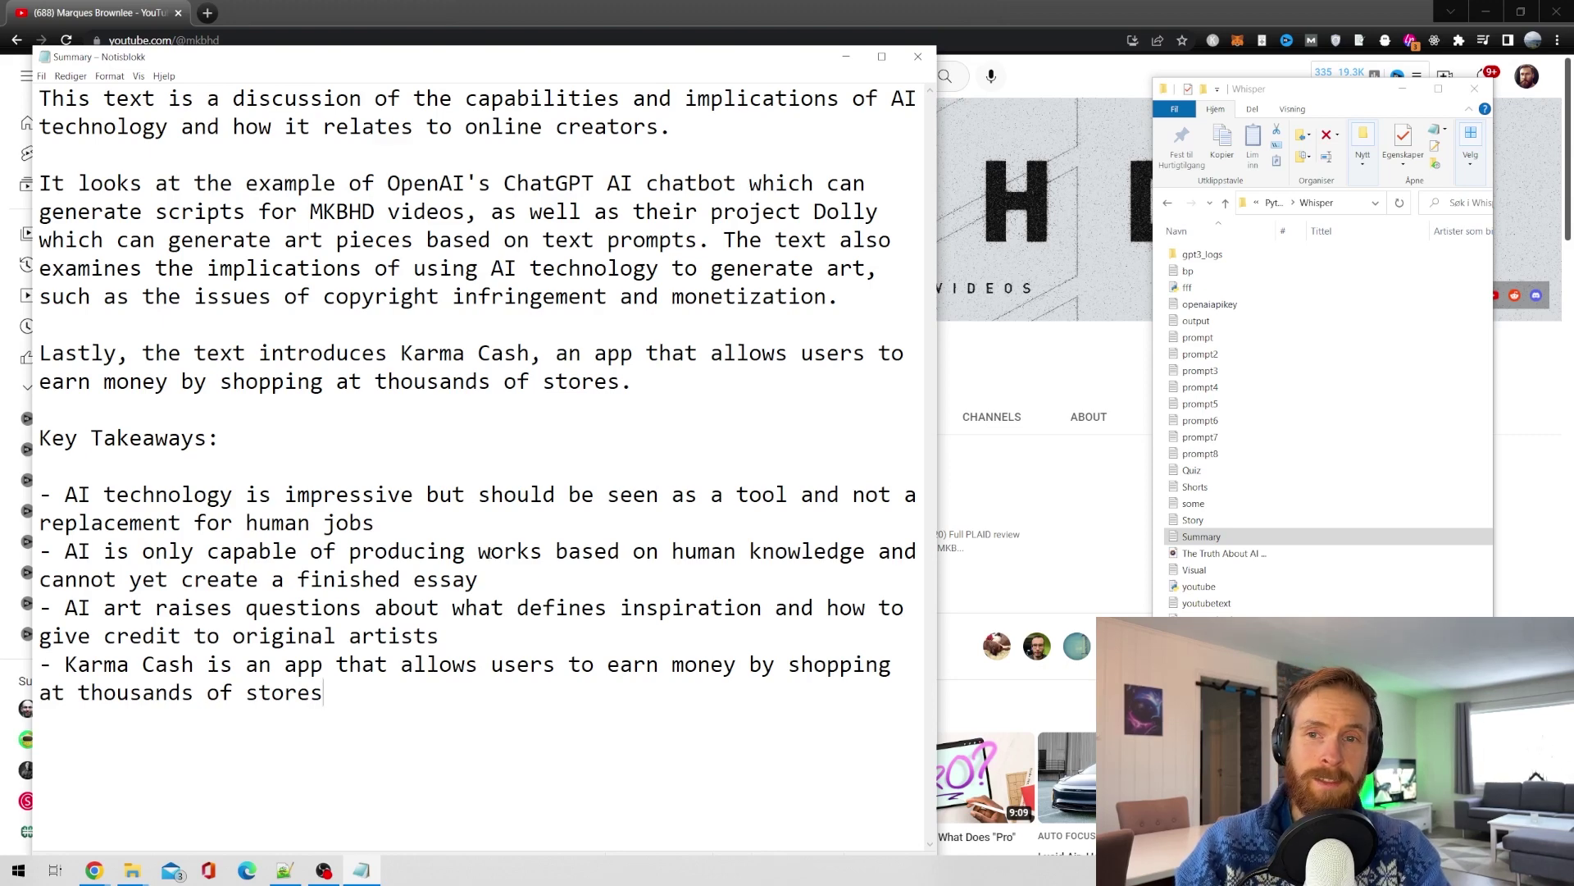
key(alt+F4)
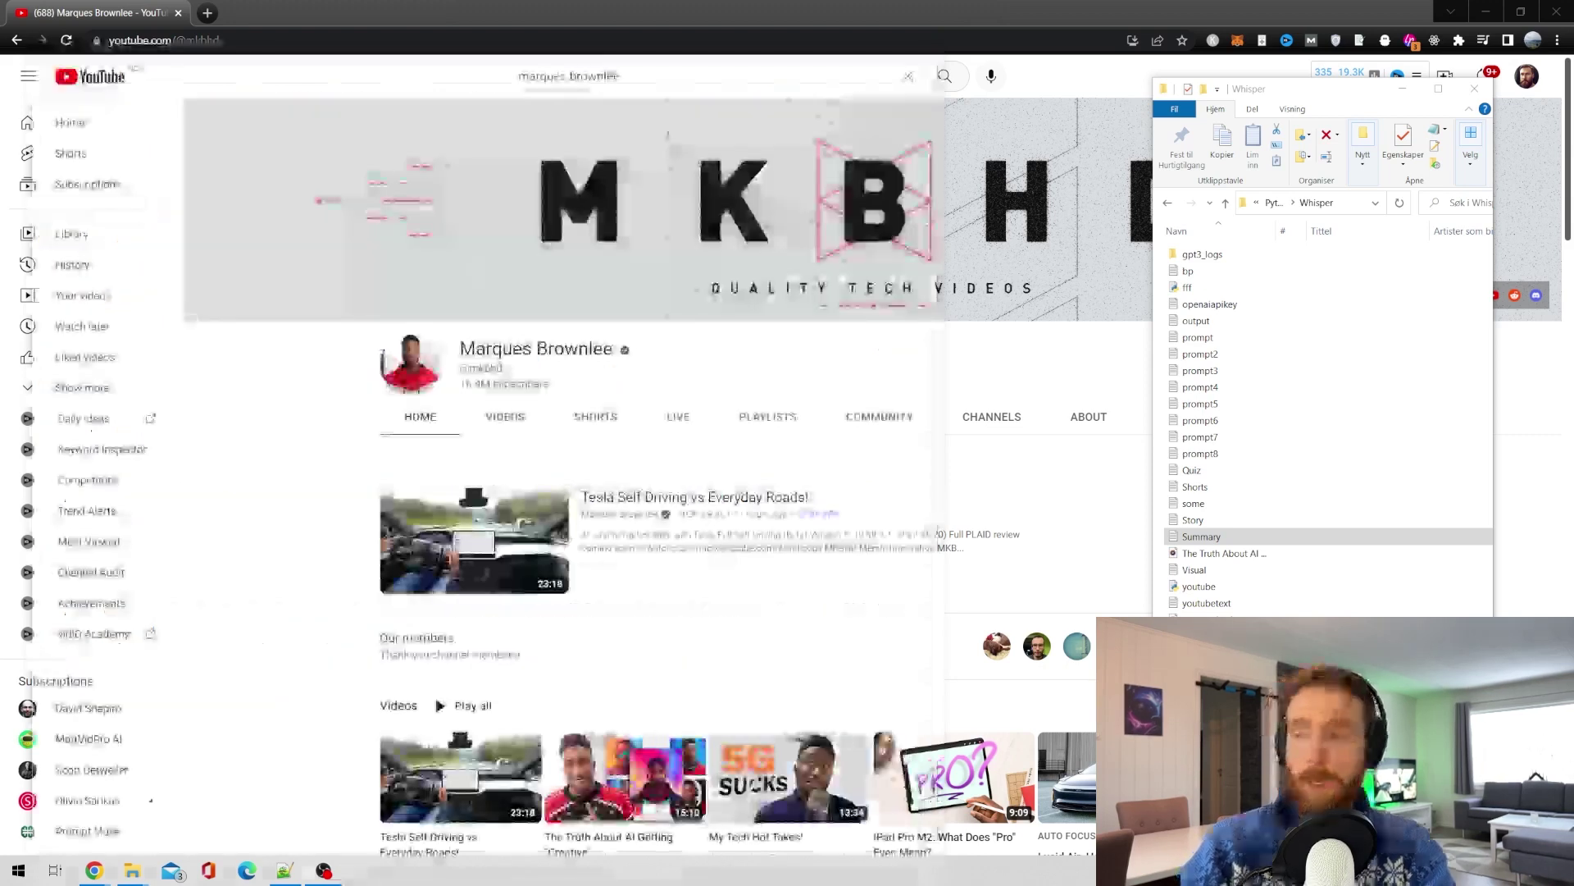
Step: Open the 'some' file and move the Twitter post onto a new line below its heading
double_click(1221, 510)
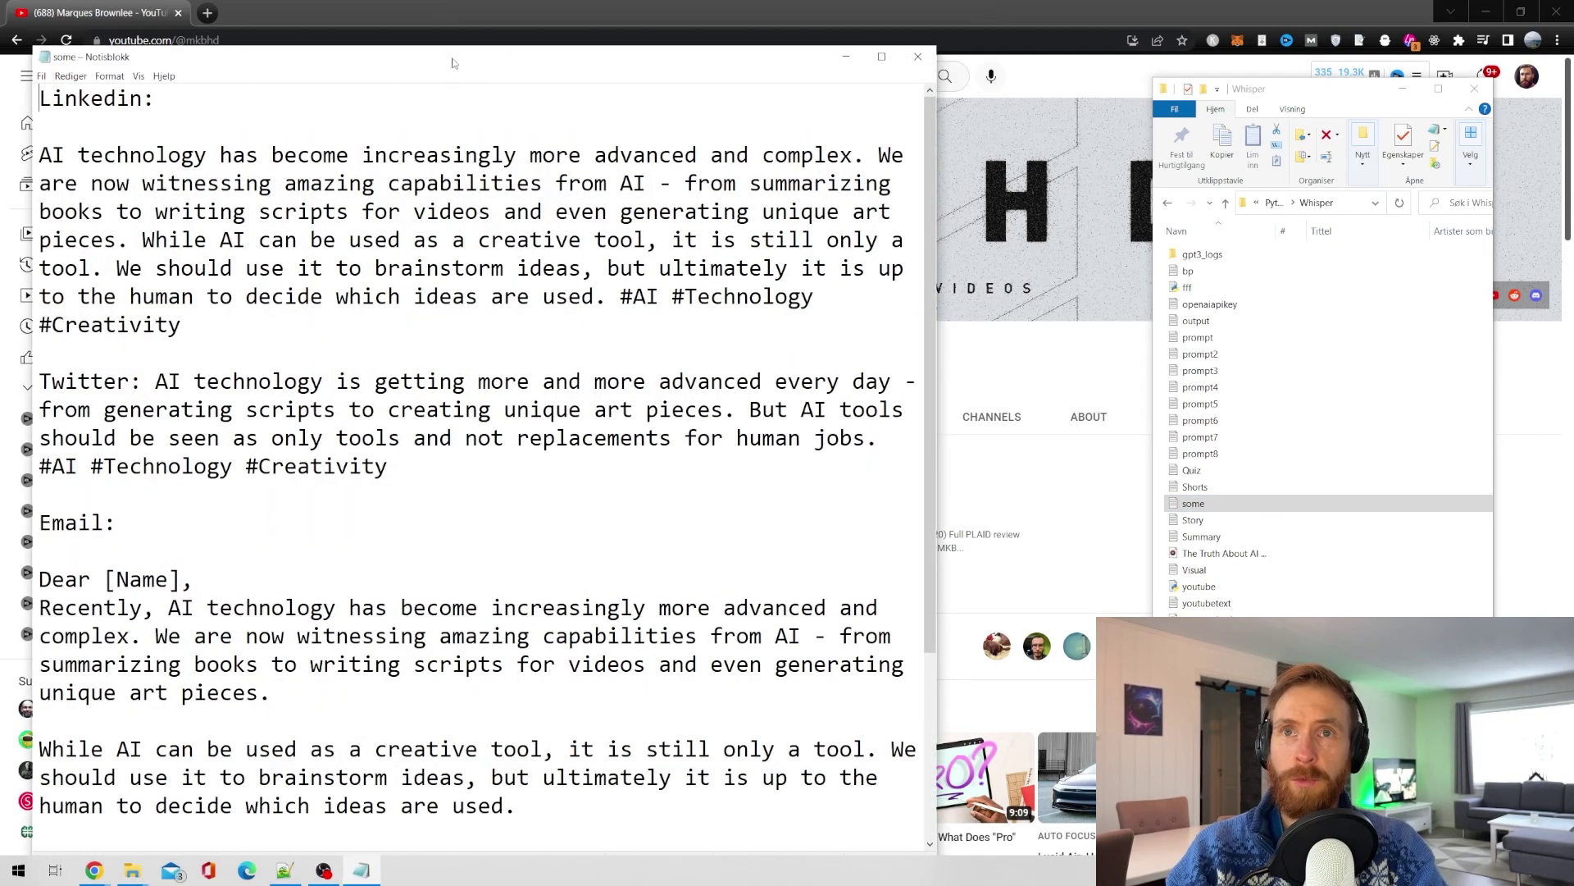
drag(453, 67, 447, 39)
scroll(552, 376, down, 3)
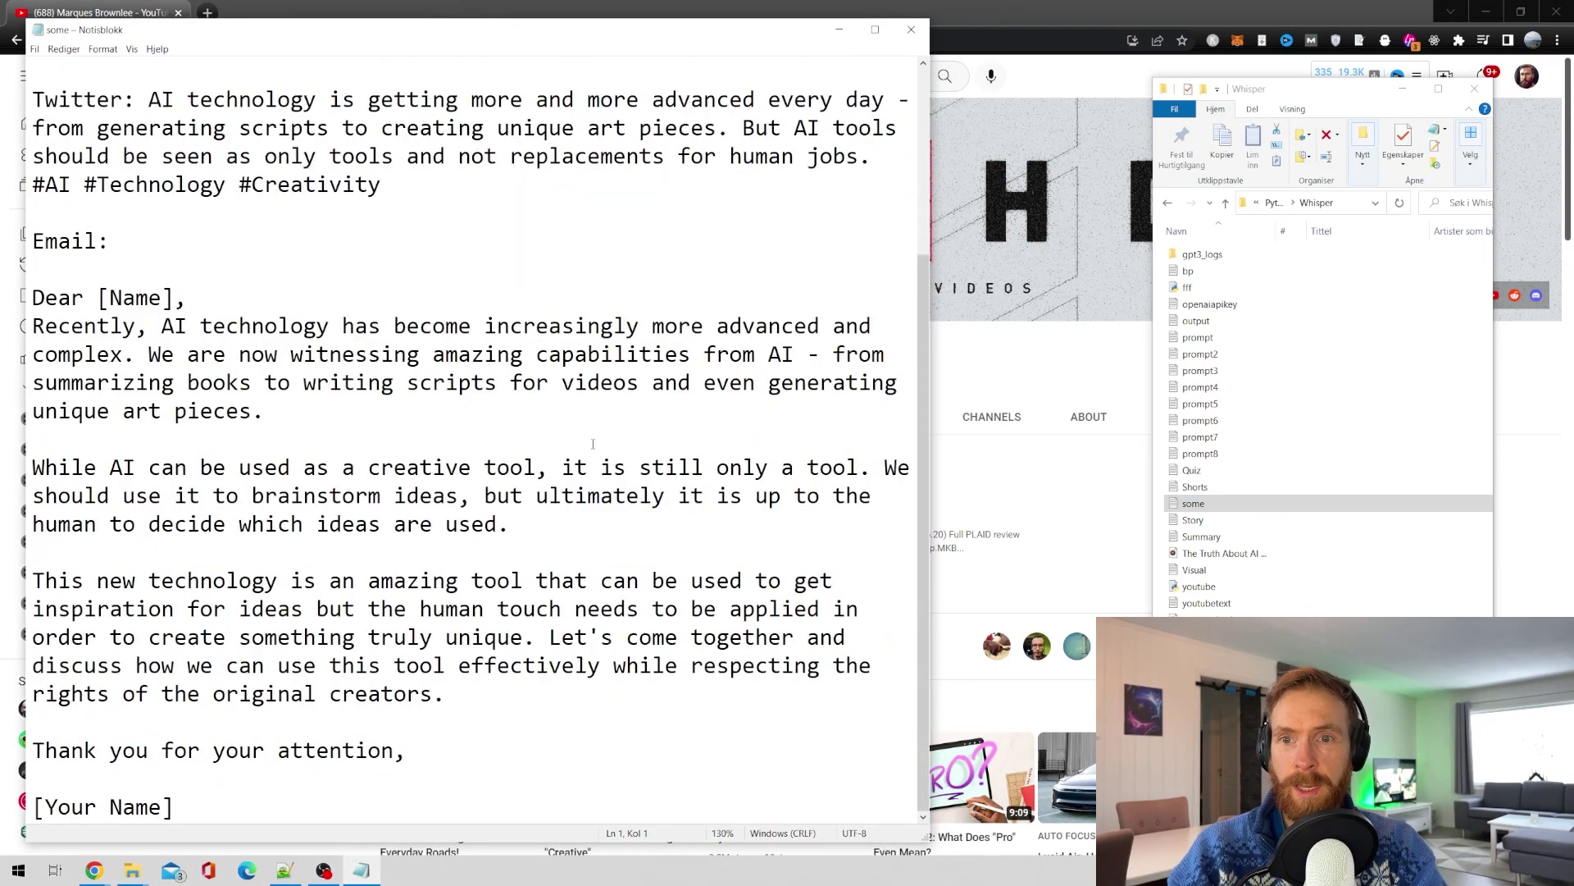
scroll(593, 444, up, 3)
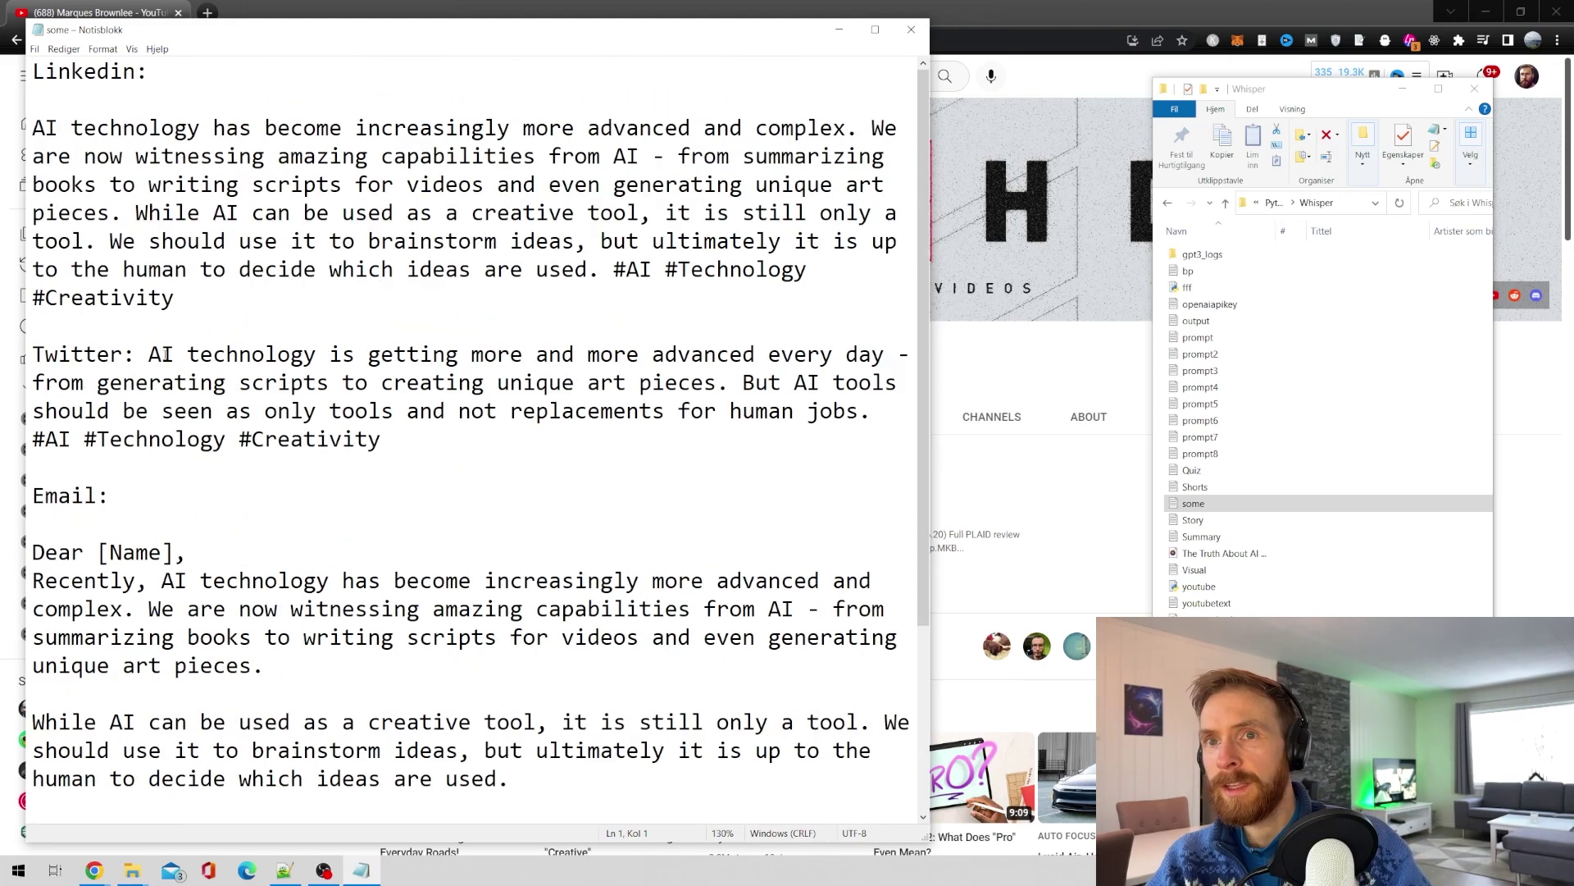
click(148, 354)
key(Return)
key(Return)
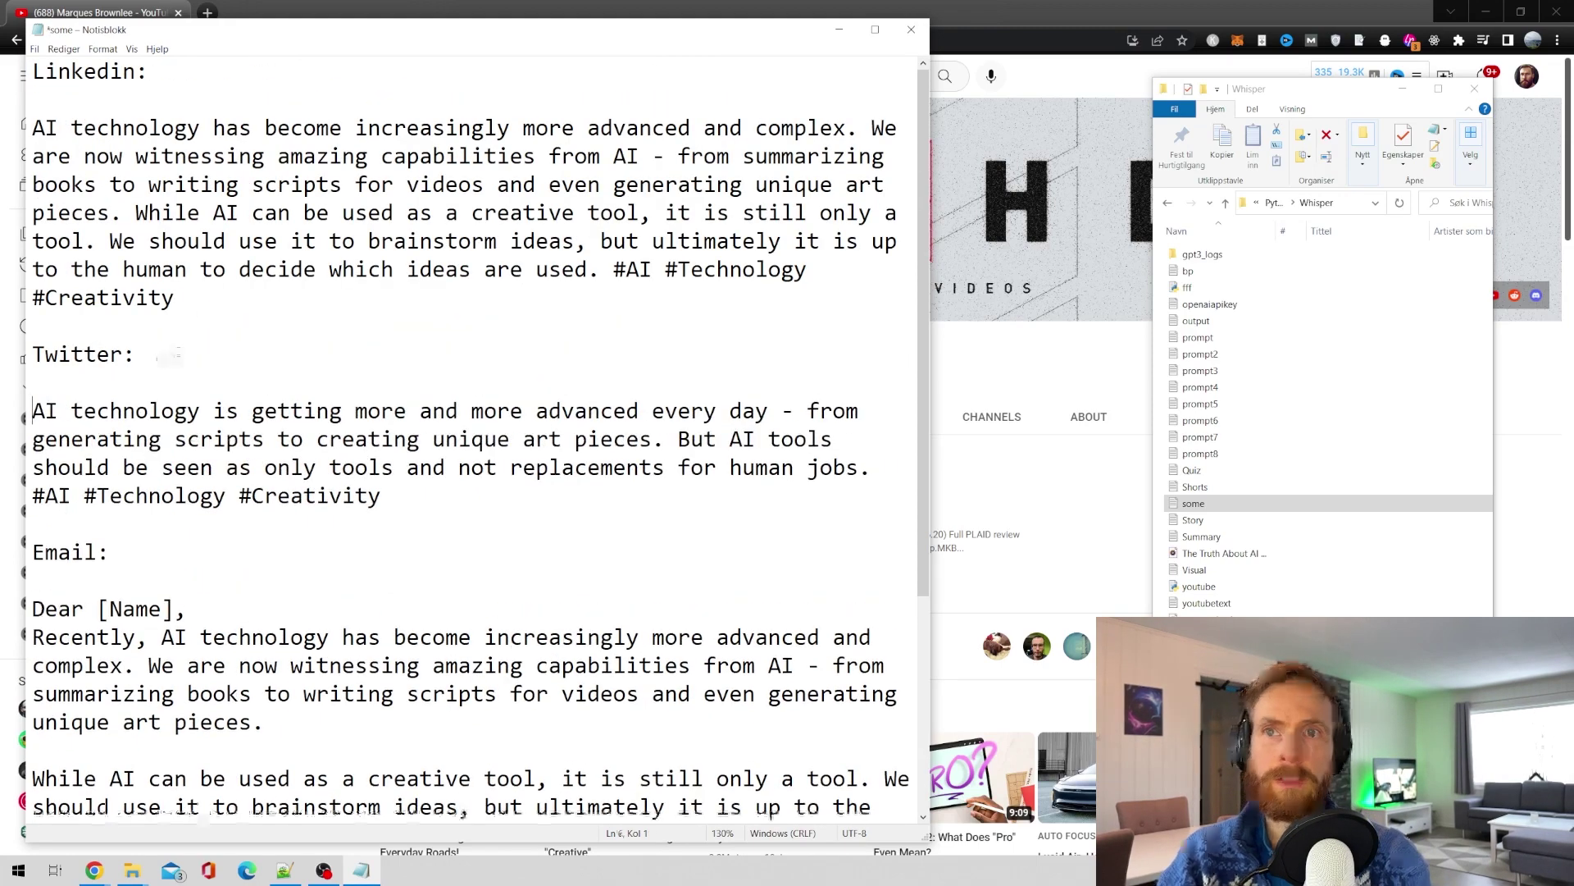
Step: Highlight the LinkedIn post, then the Twitter post and its hashtags line
drag(187, 297, 123, 269)
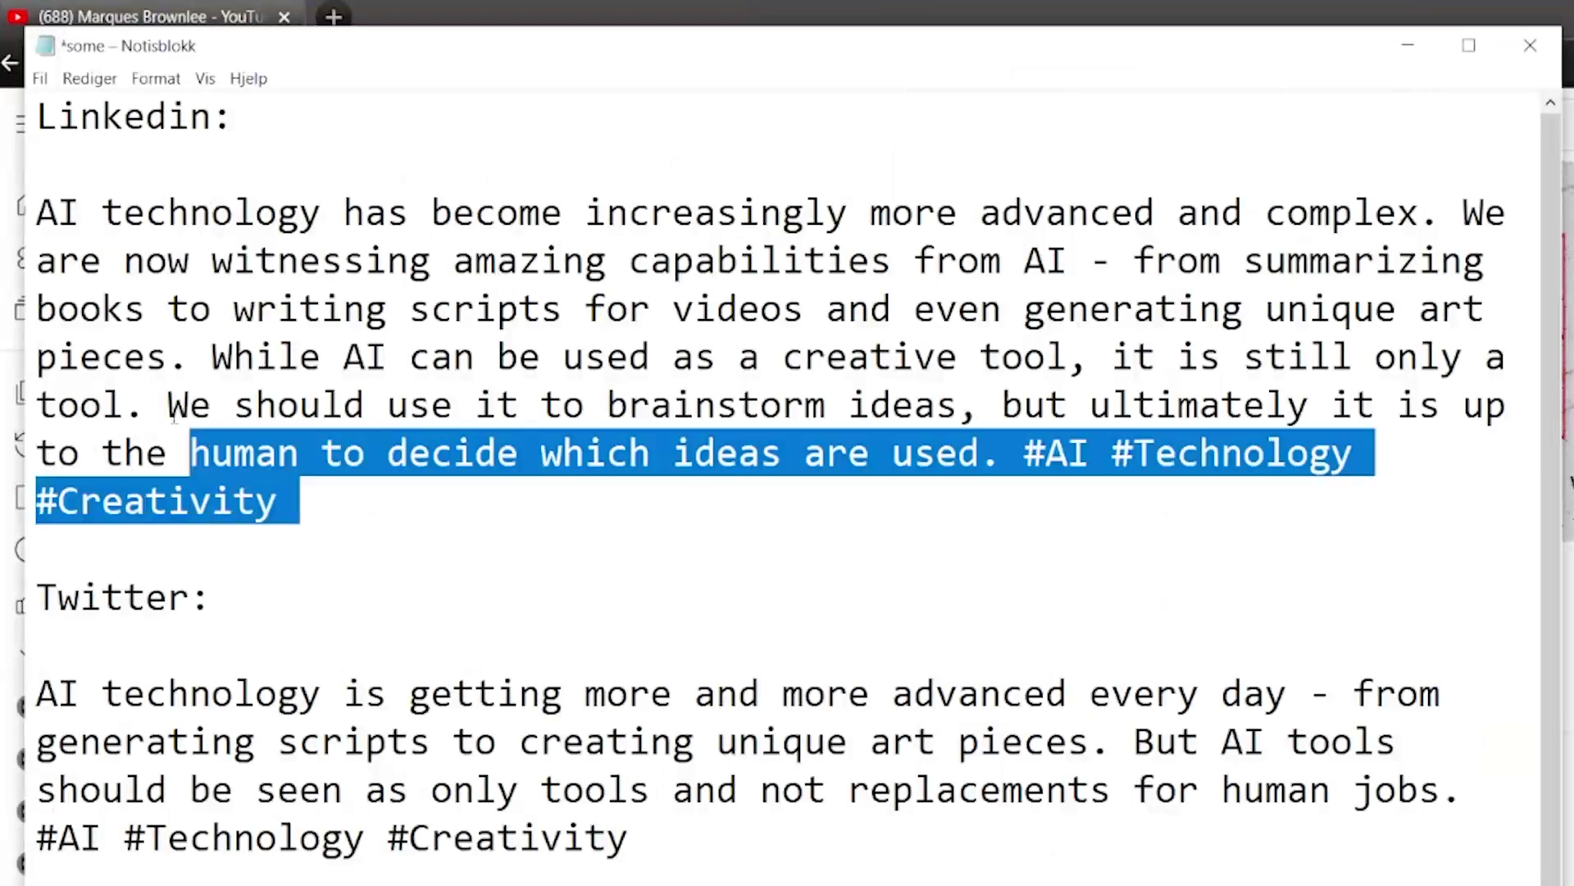
drag(174, 418, 24, 204)
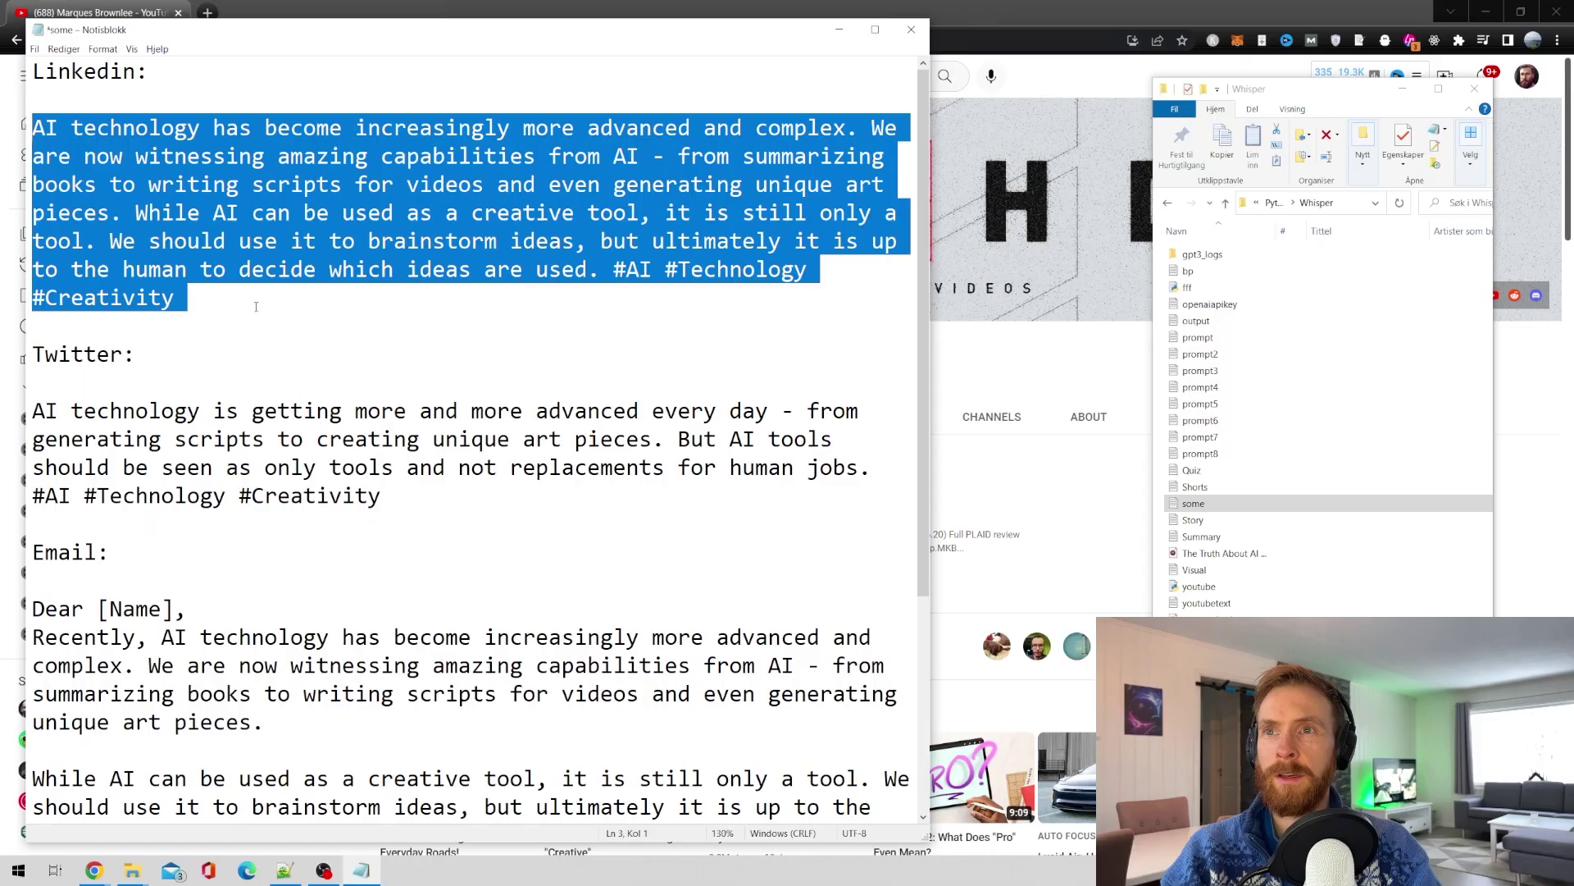
key(Right)
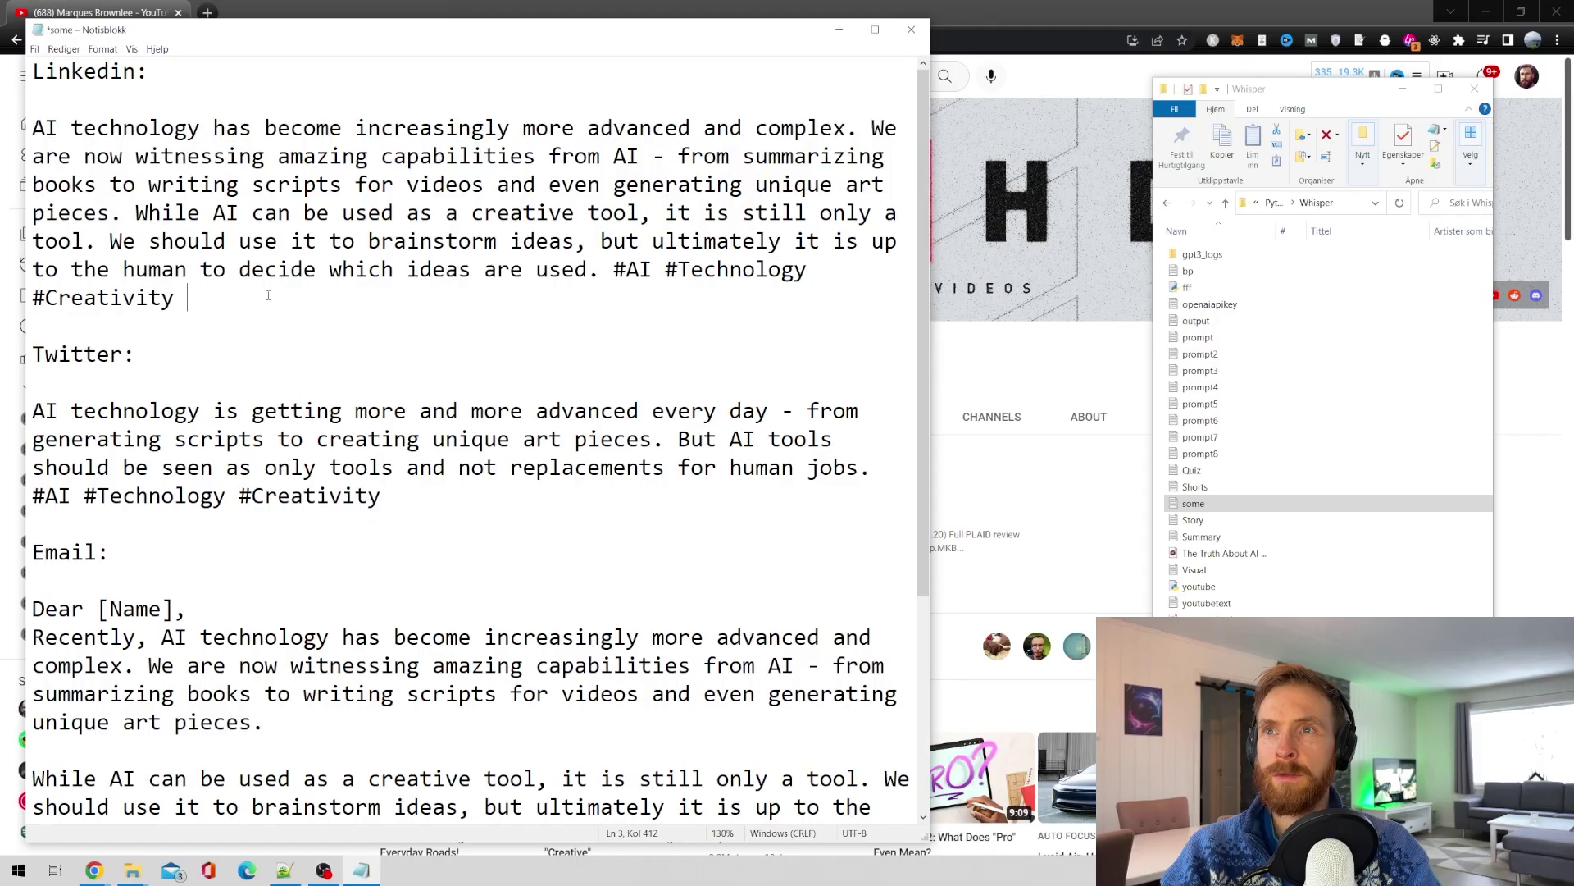
drag(387, 501, 574, 410)
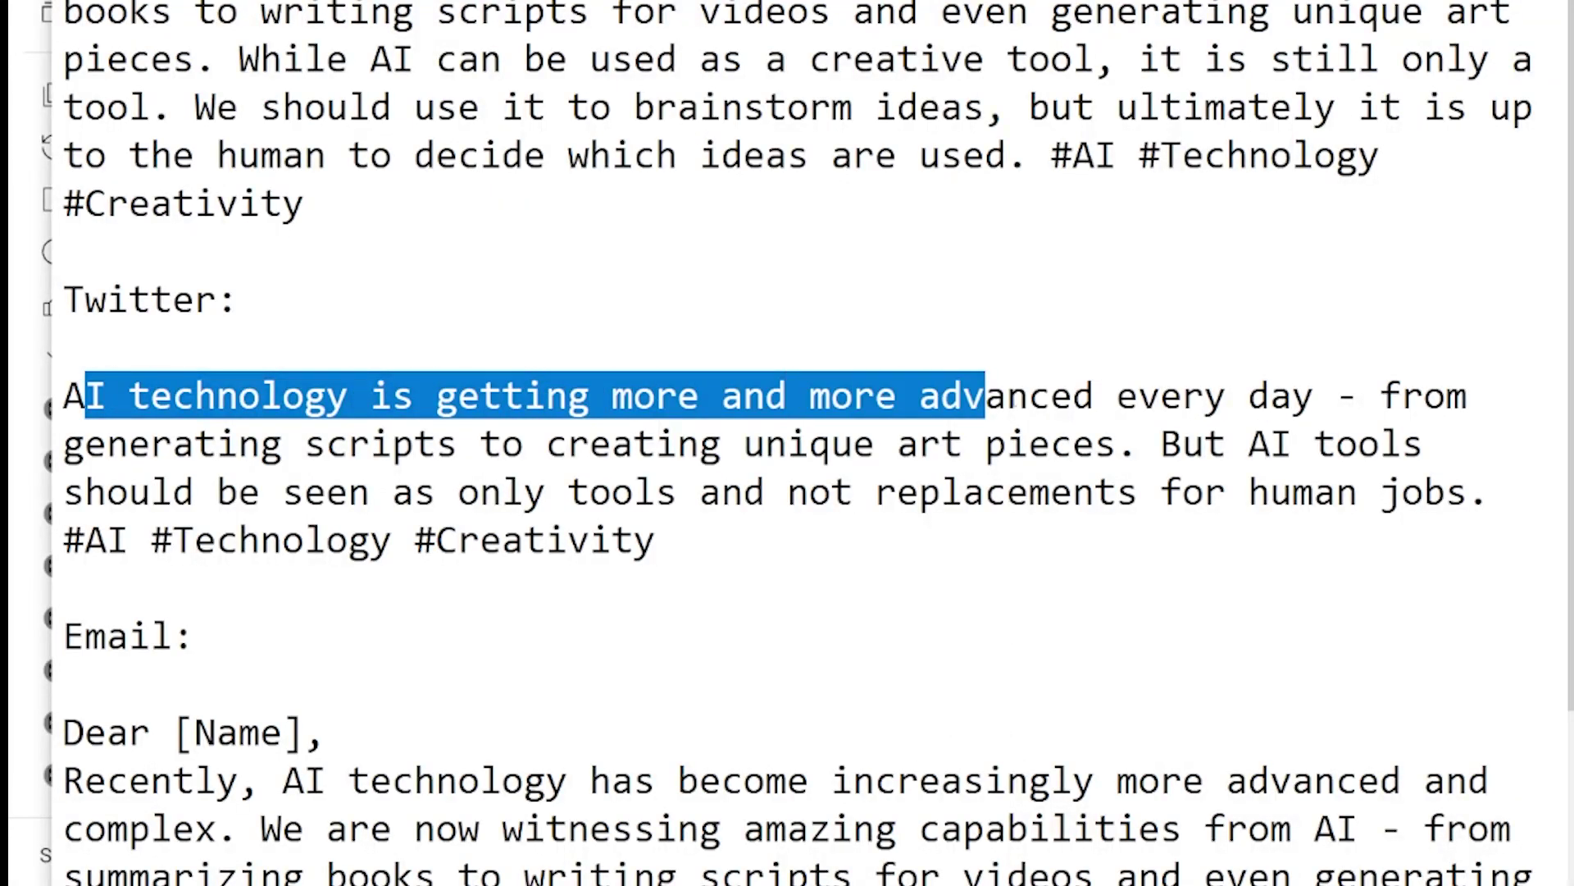
drag(984, 396, 689, 483)
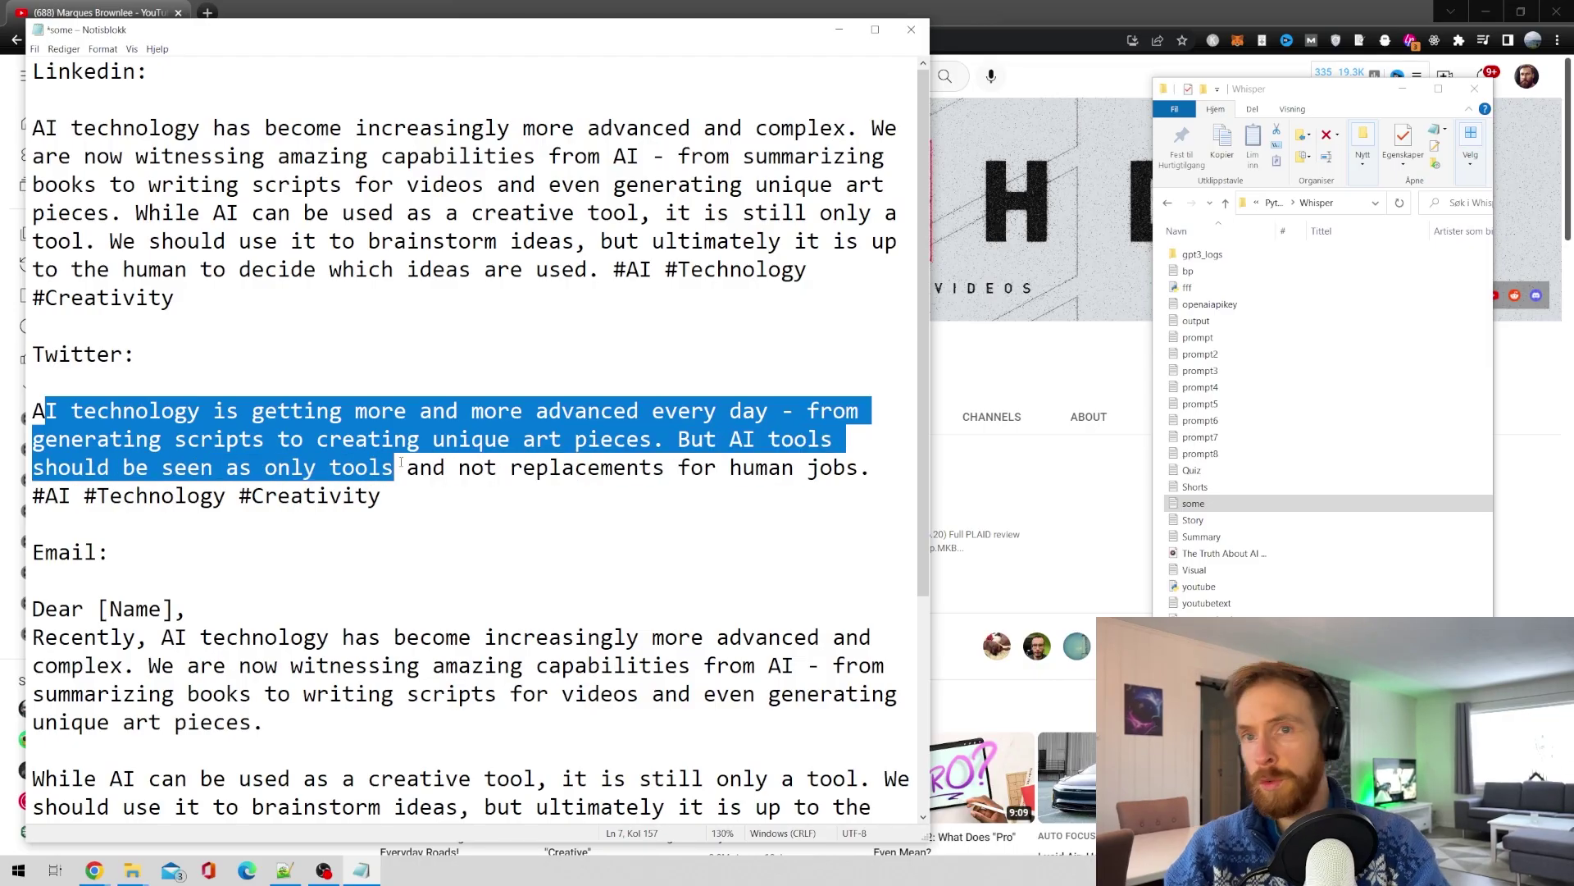
drag(401, 464, 856, 476)
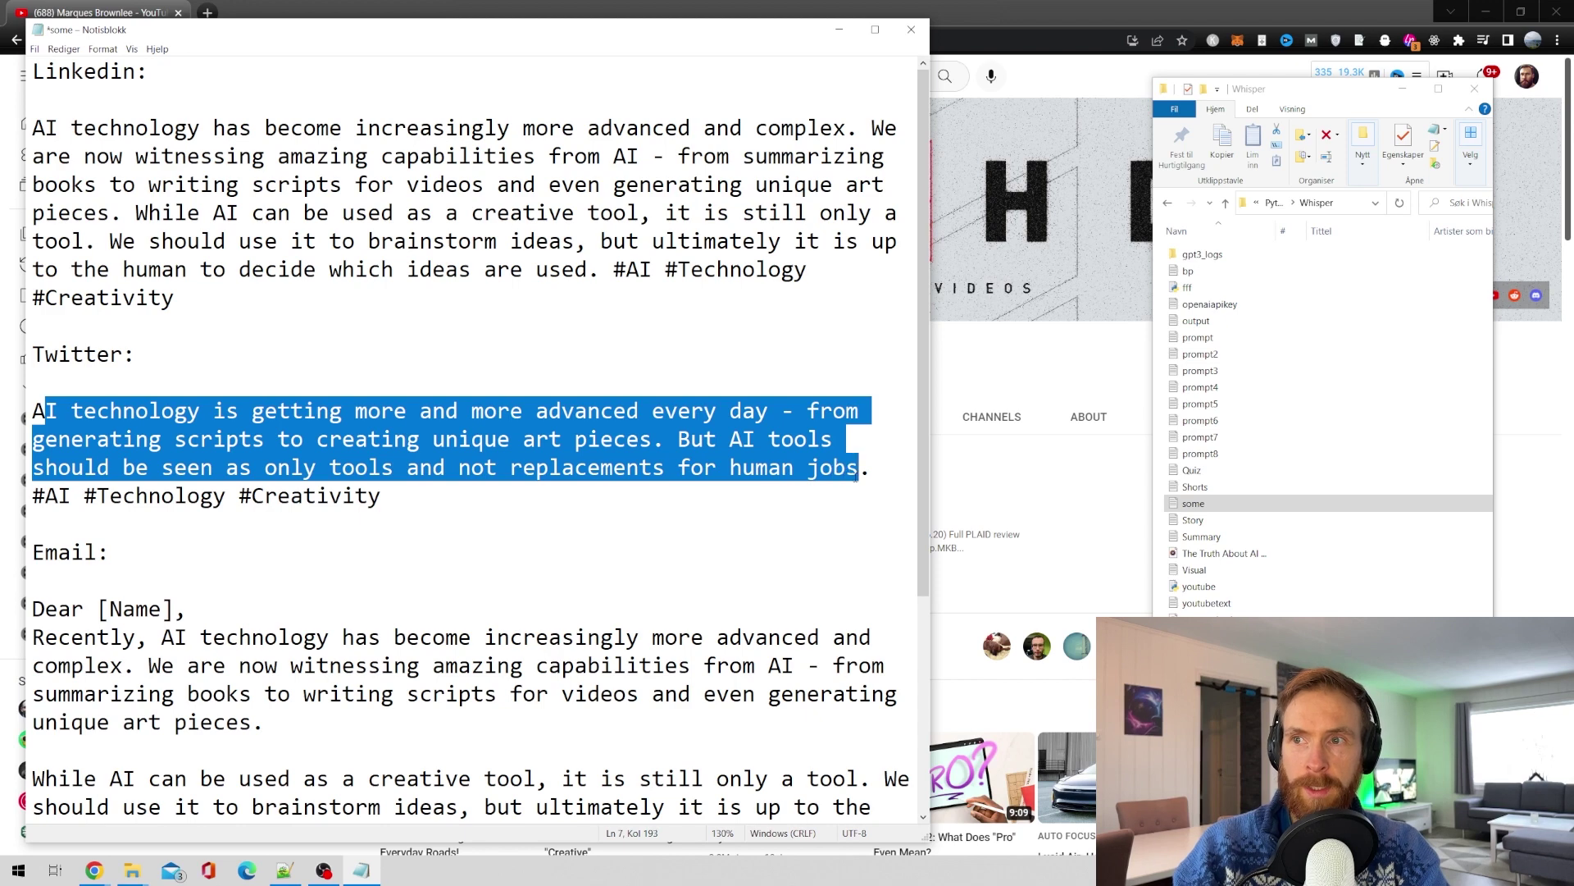
mouse_move(392, 496)
mouse_down()
mouse_move(33, 495)
mouse_move(401, 502)
mouse_up()
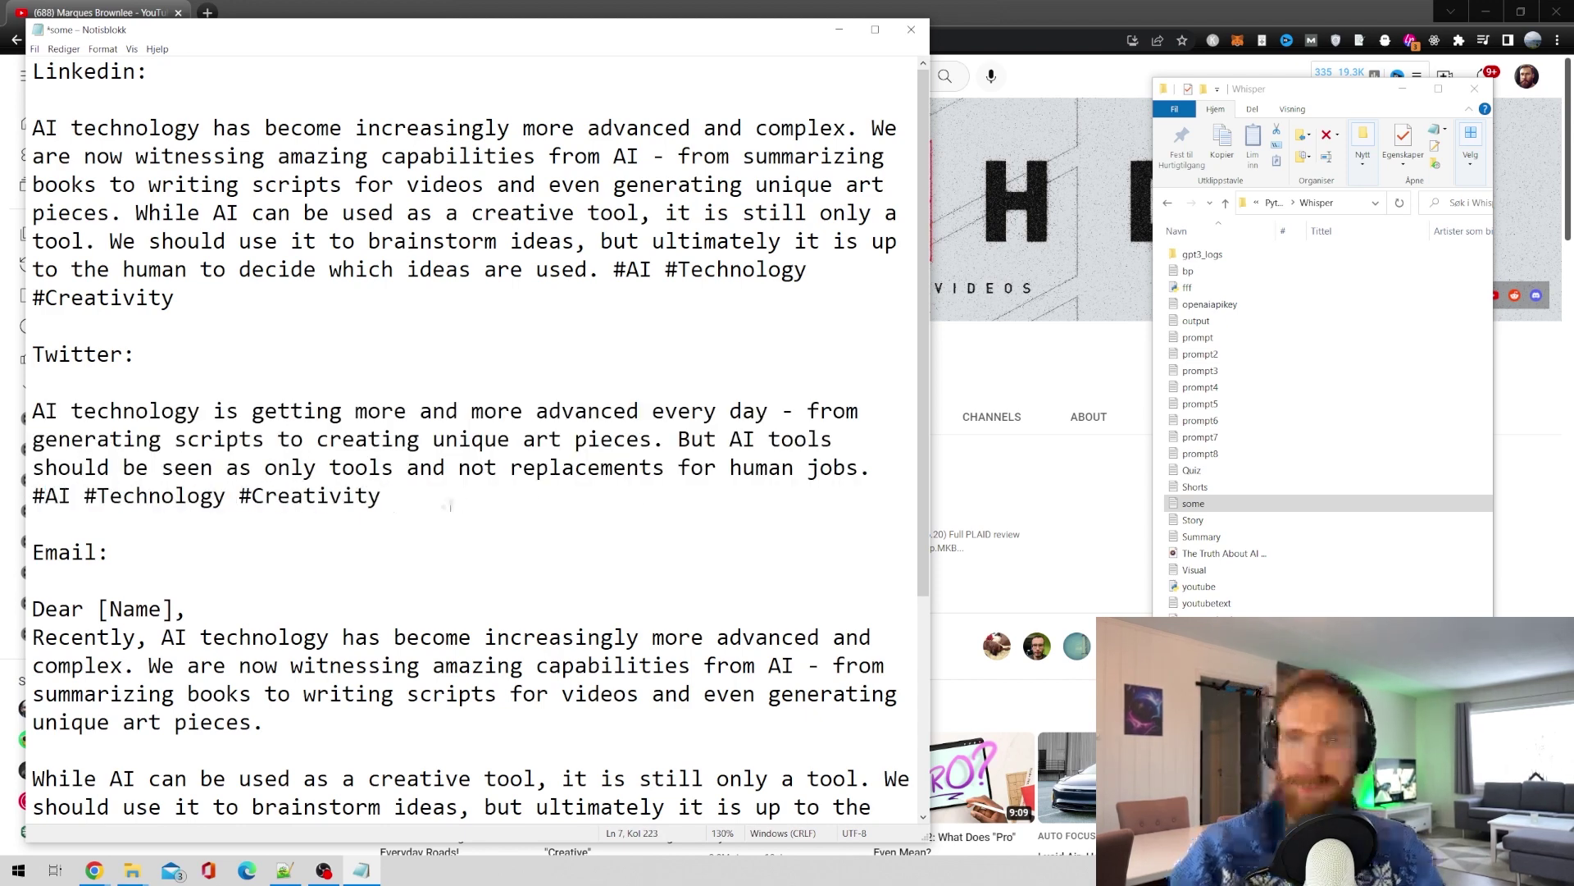
Step: Highlight the email draft from greeting to body, then place the caret after the Email heading
scroll(433, 516, down, 4)
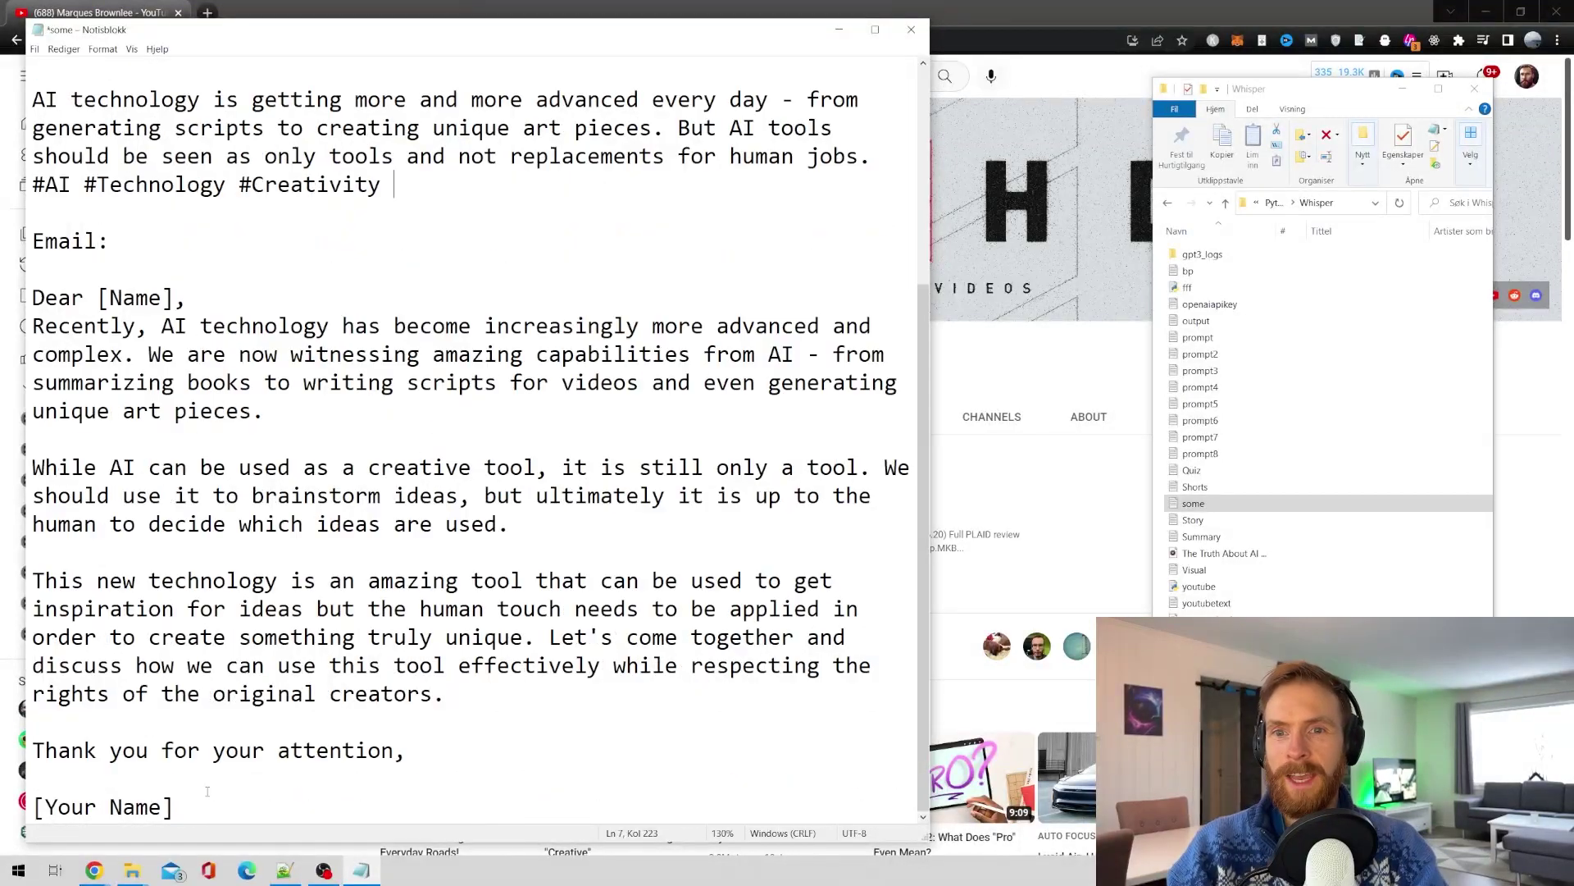
drag(172, 805, 45, 362)
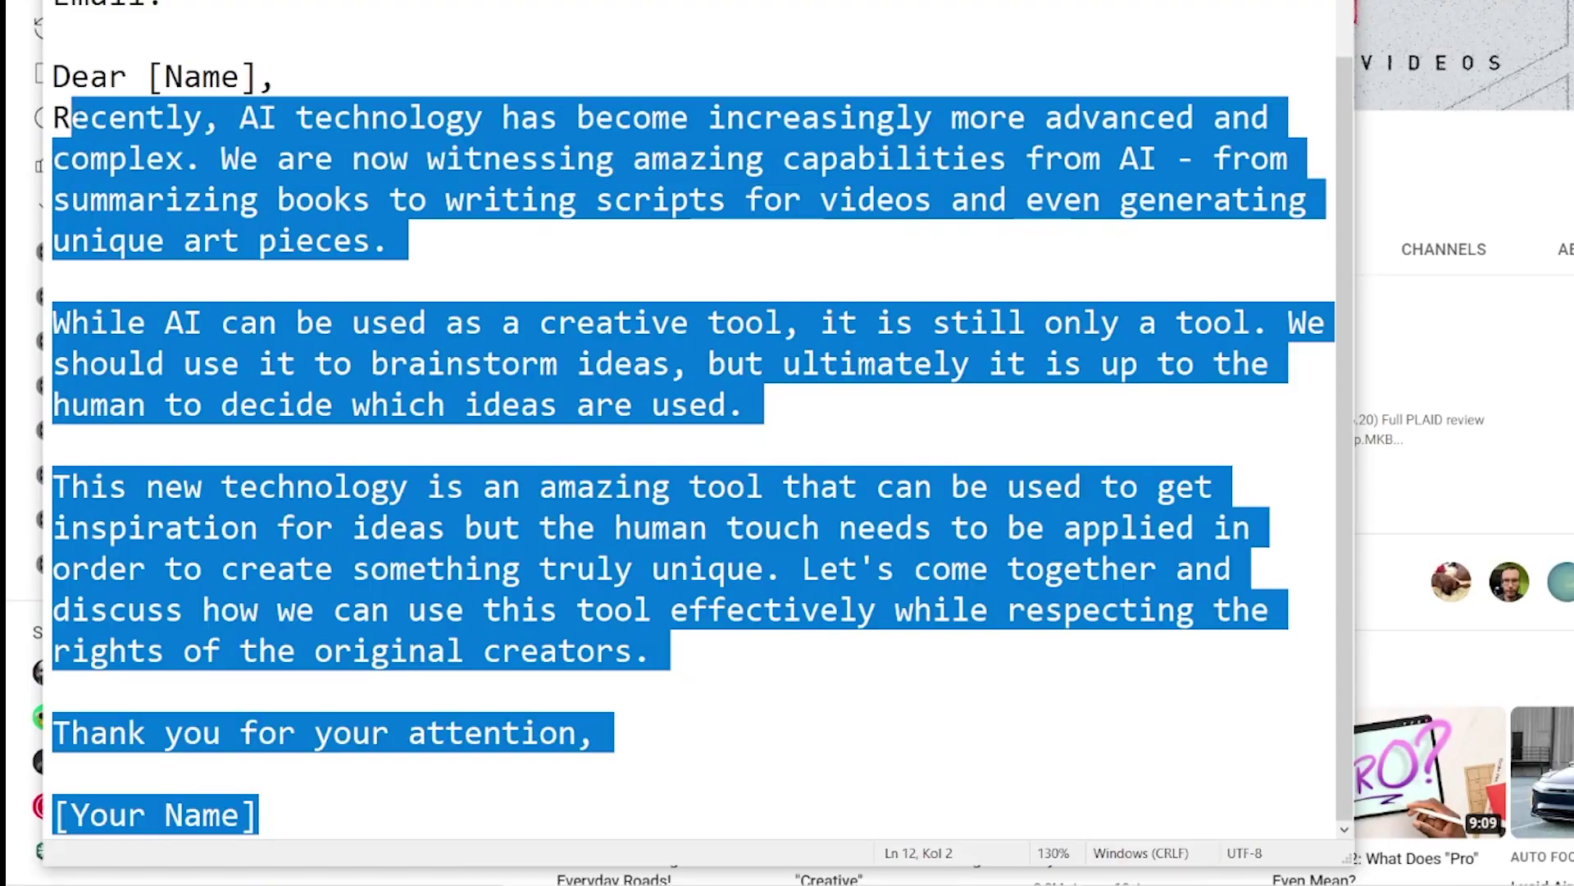
key(shift+Up)
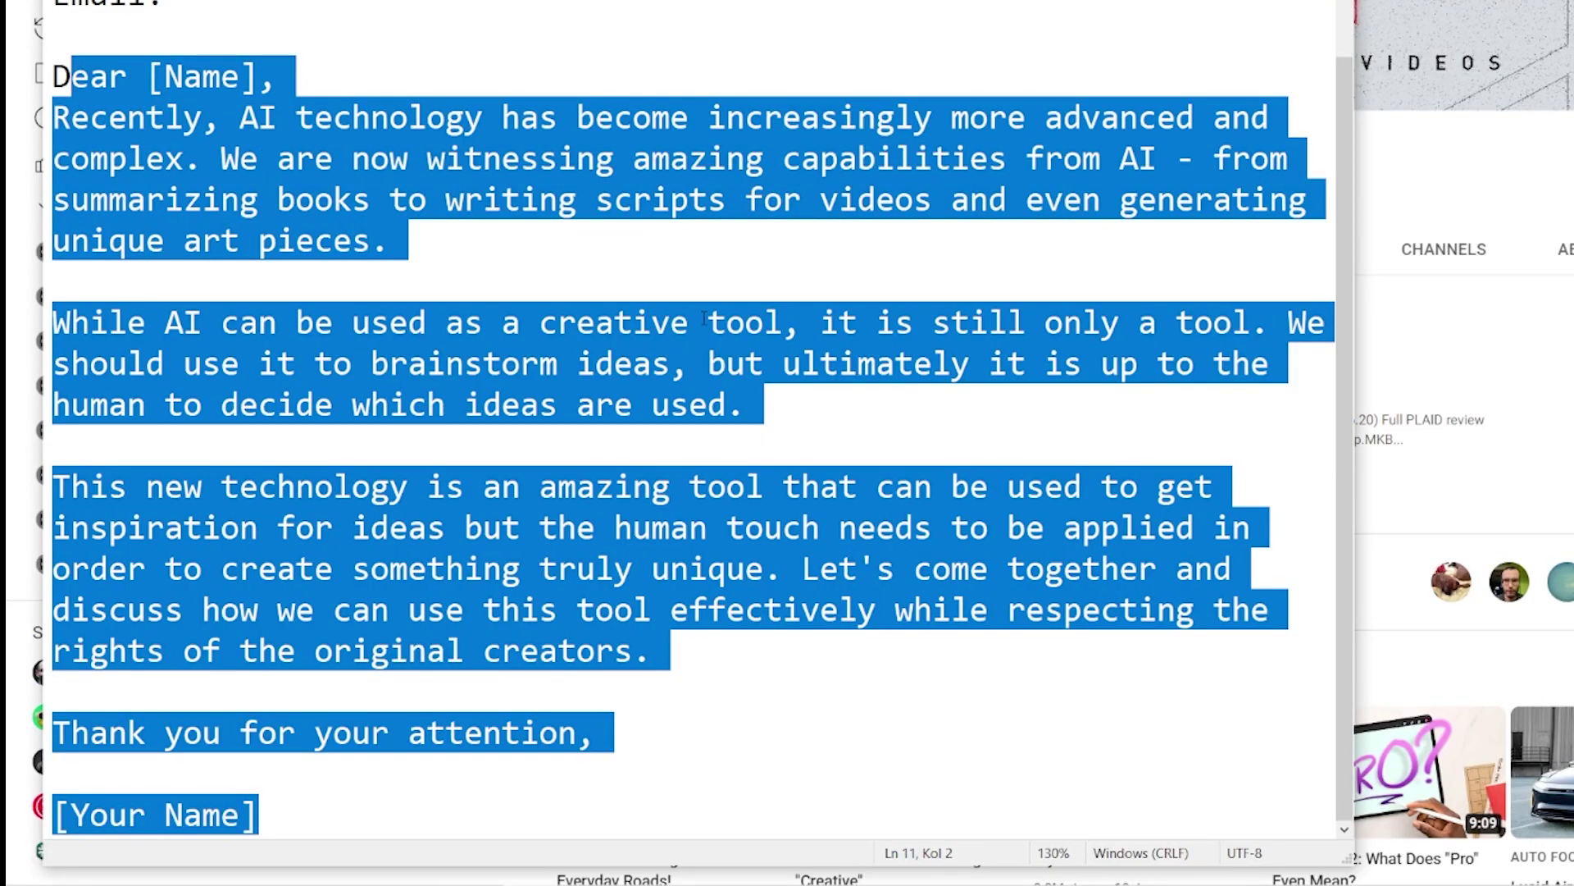
click(508, 242)
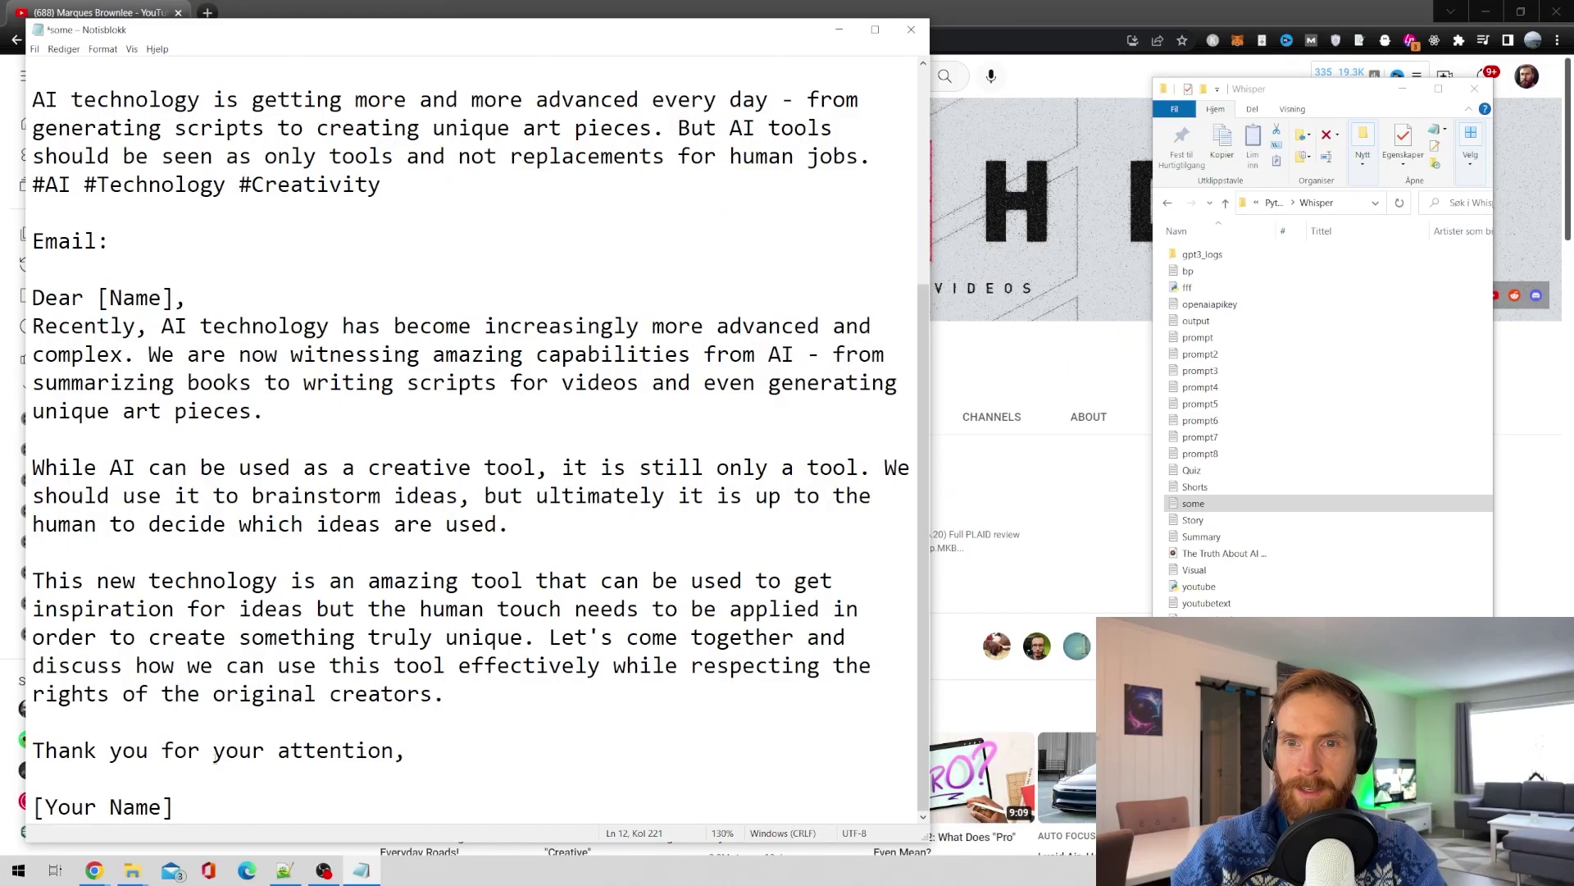
click(525, 21)
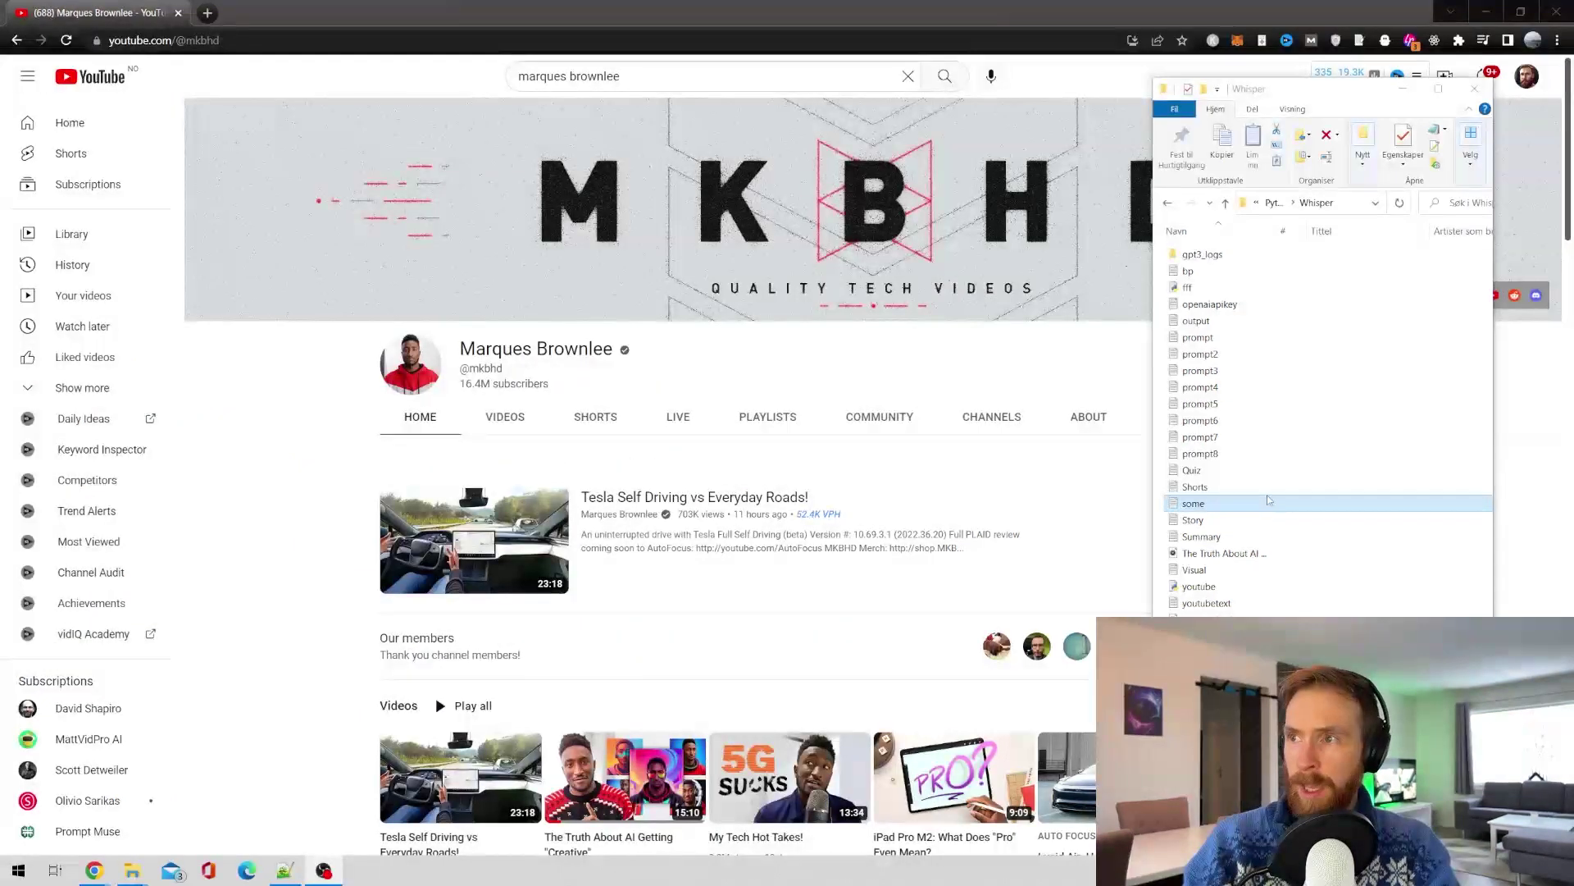
Step: Open the Visual file and highlight the first idea and the AI chatbot paragraph
double_click(1195, 569)
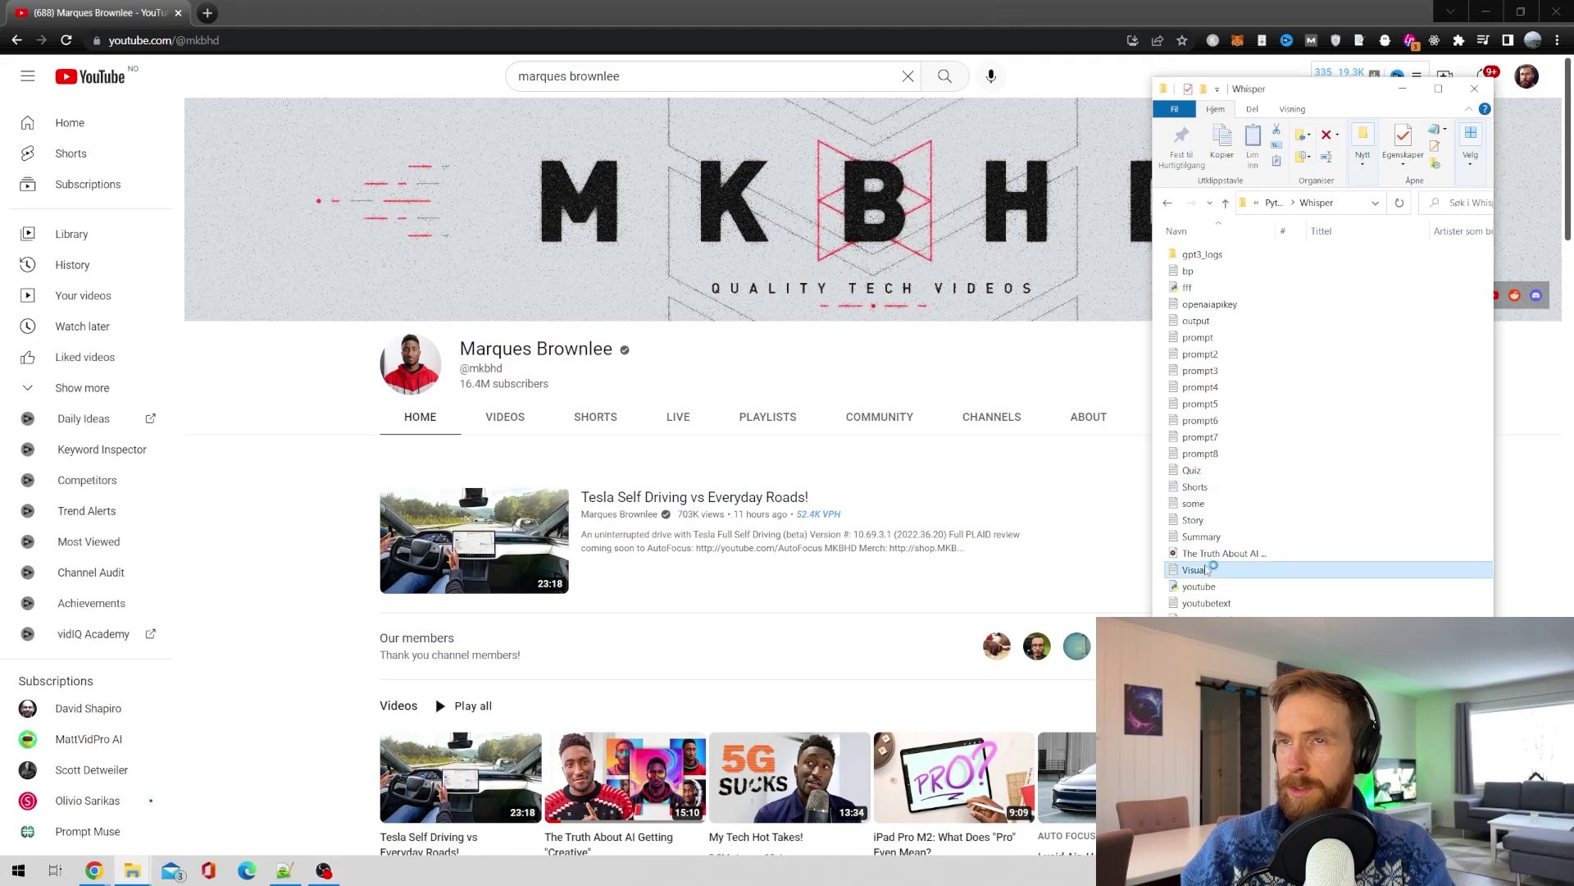
ctrl+scroll(482, 322, up, 4)
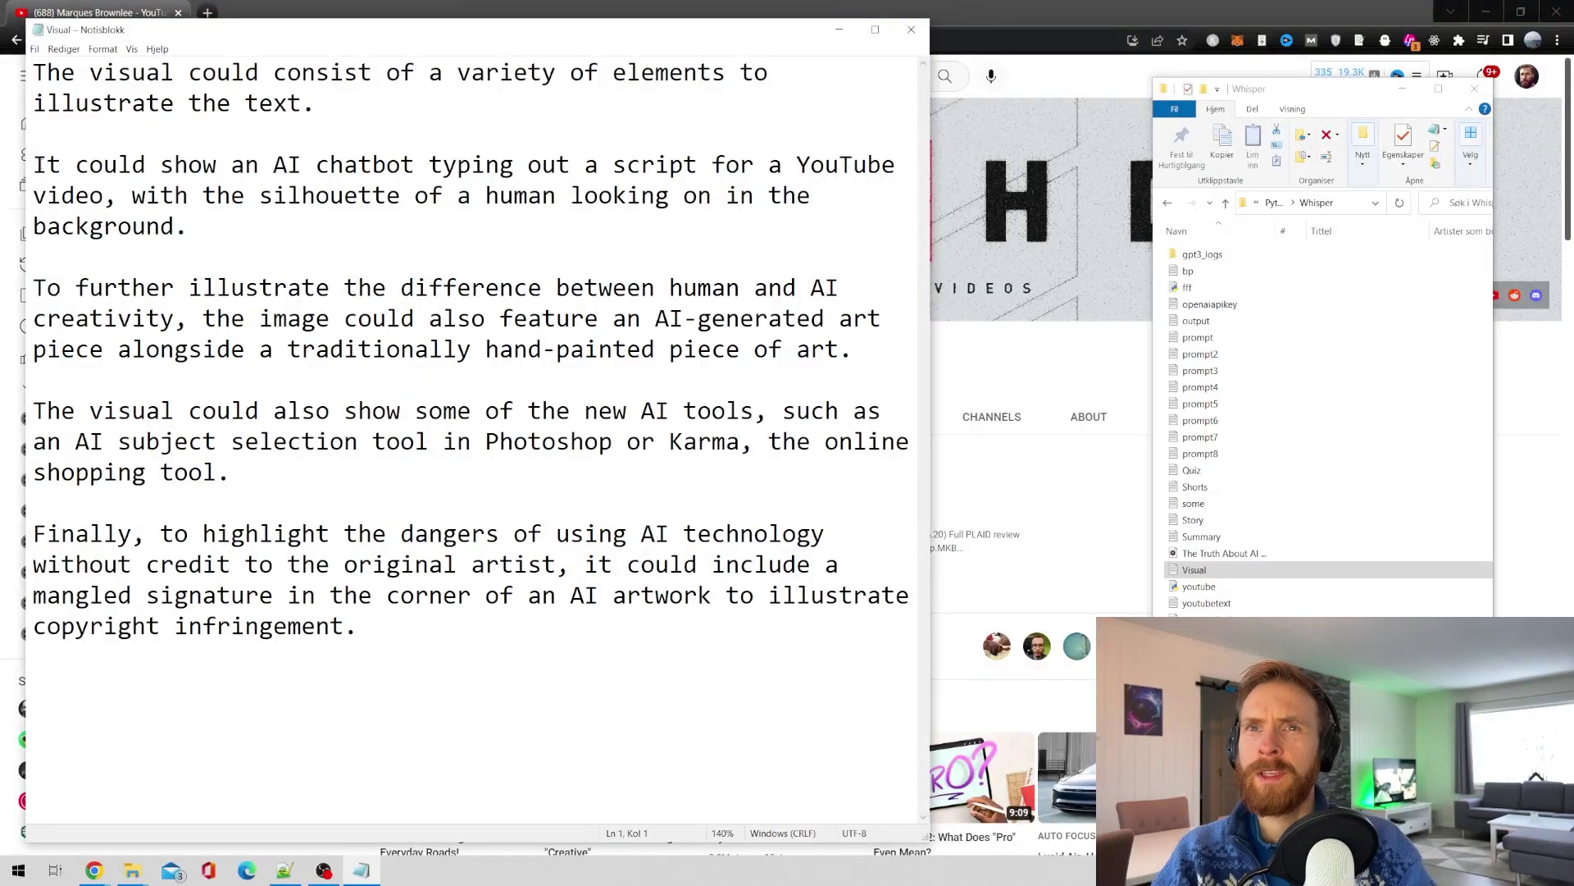
drag(350, 103, 35, 80)
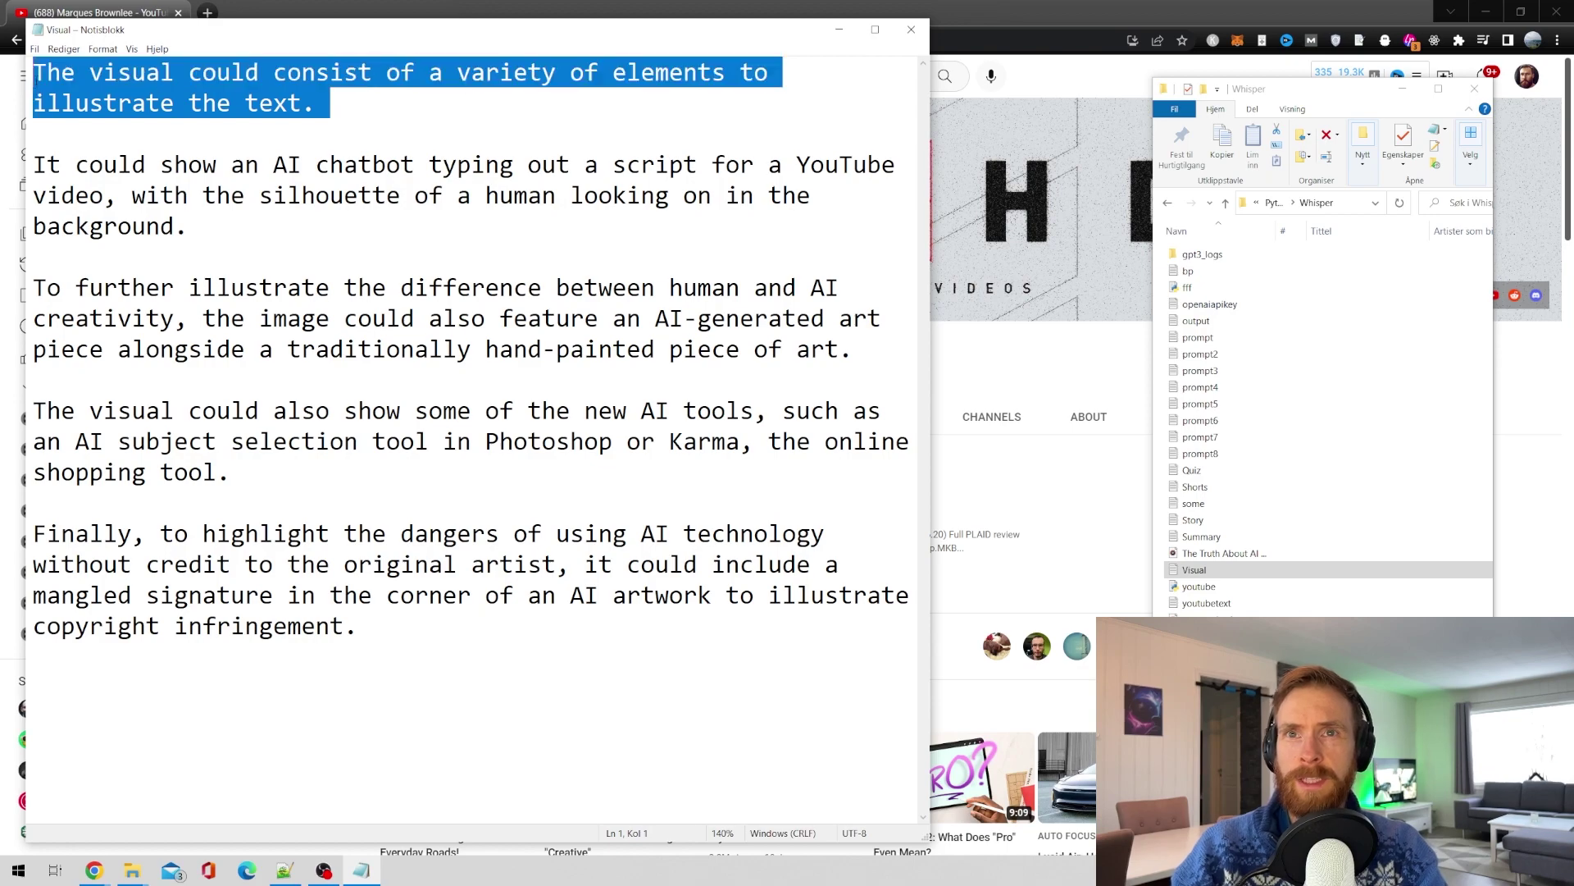
click(330, 115)
drag(33, 164, 262, 191)
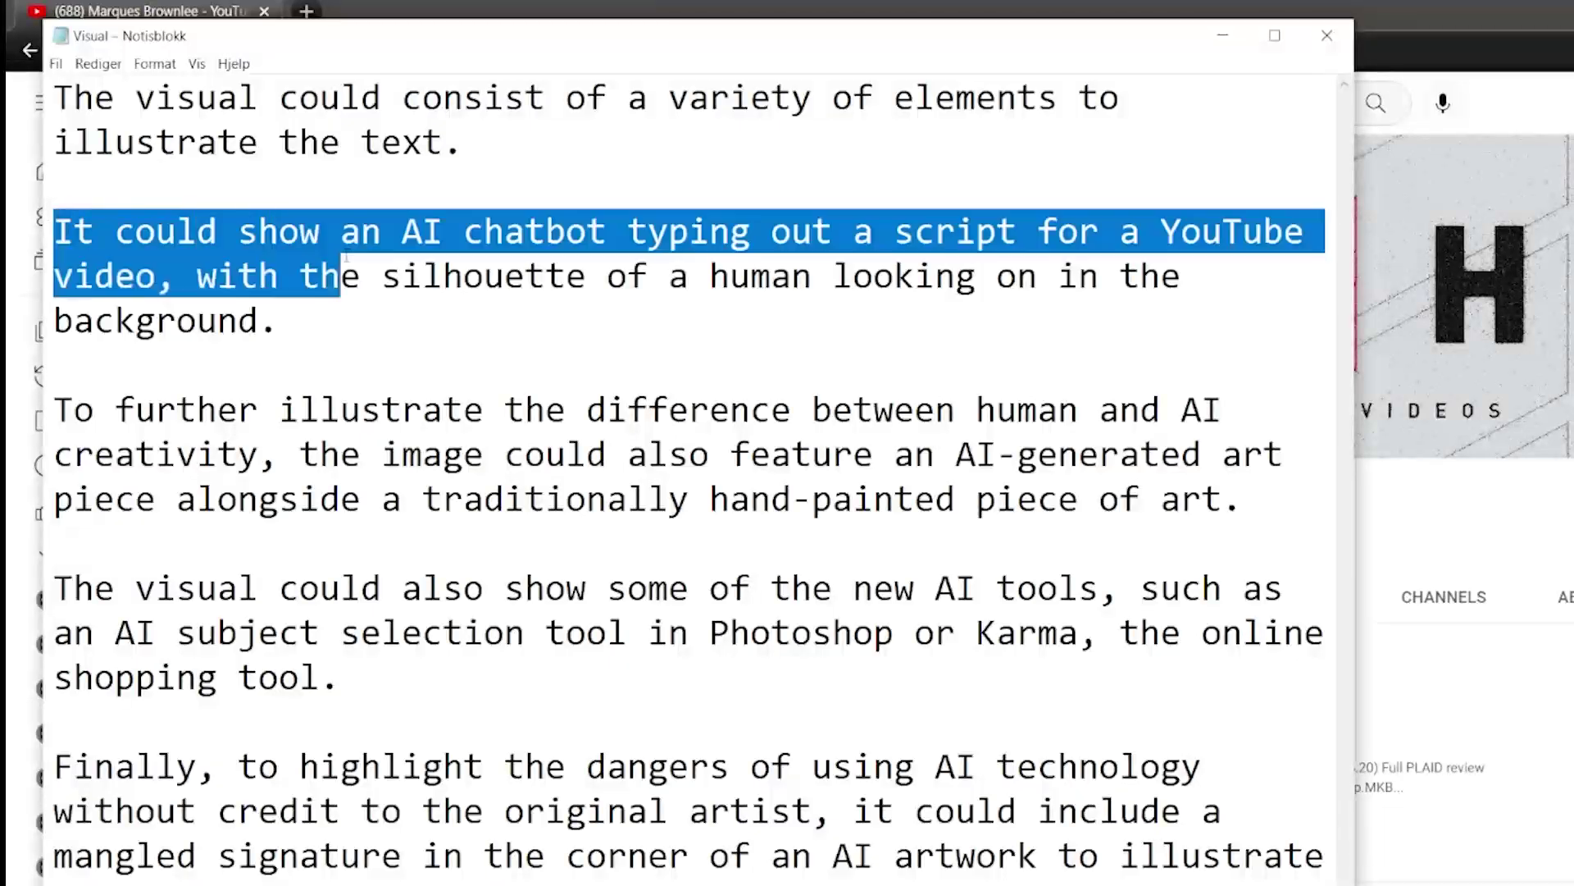
drag(387, 270, 554, 305)
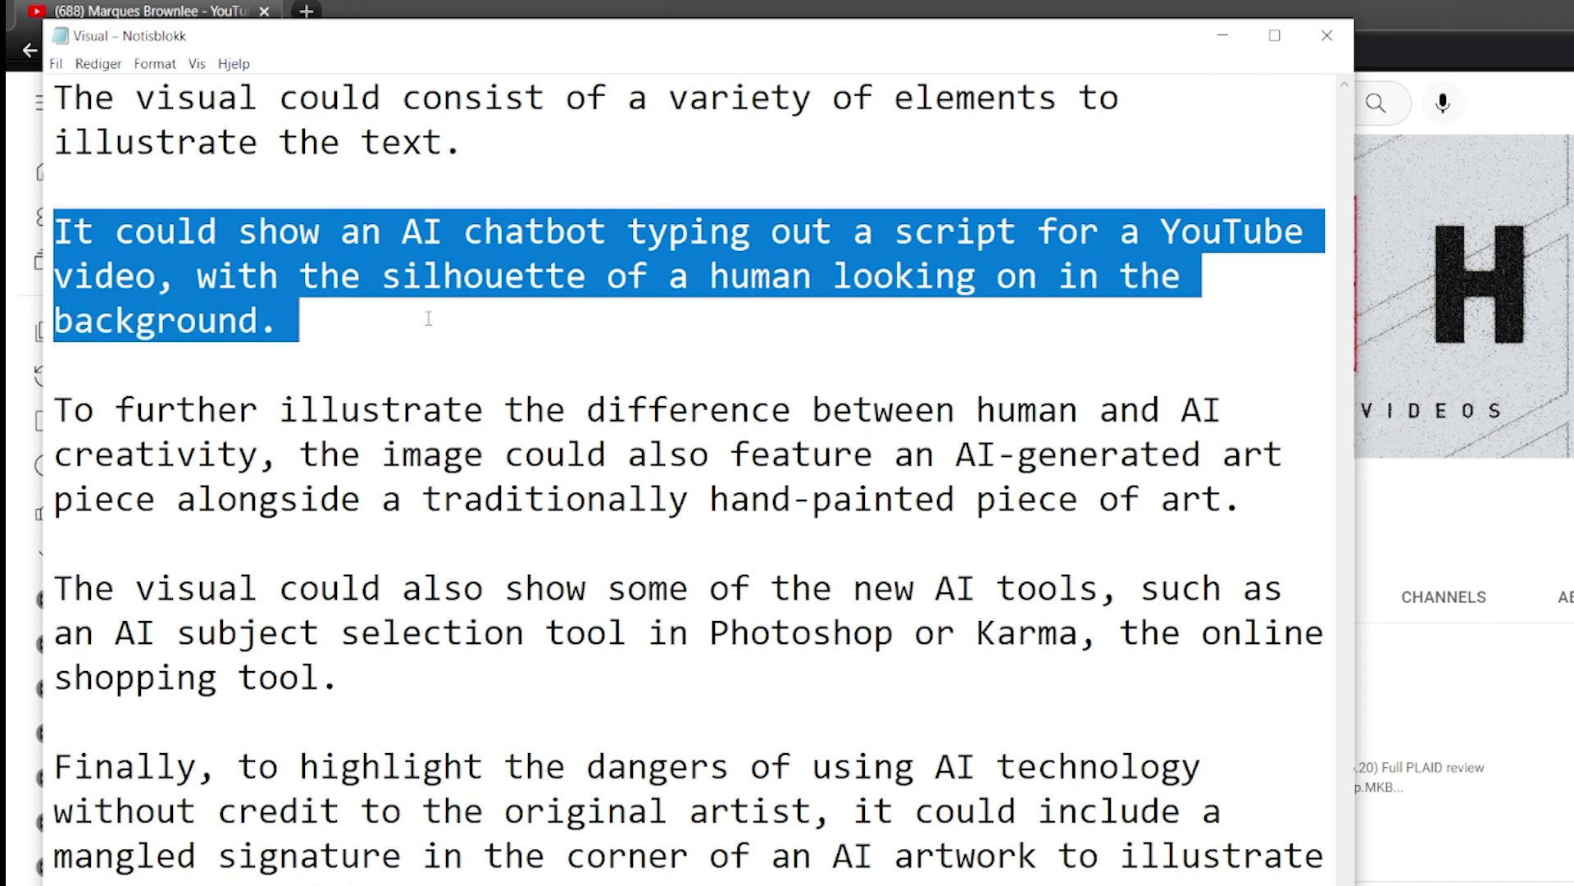
drag(431, 319, 737, 336)
click(793, 343)
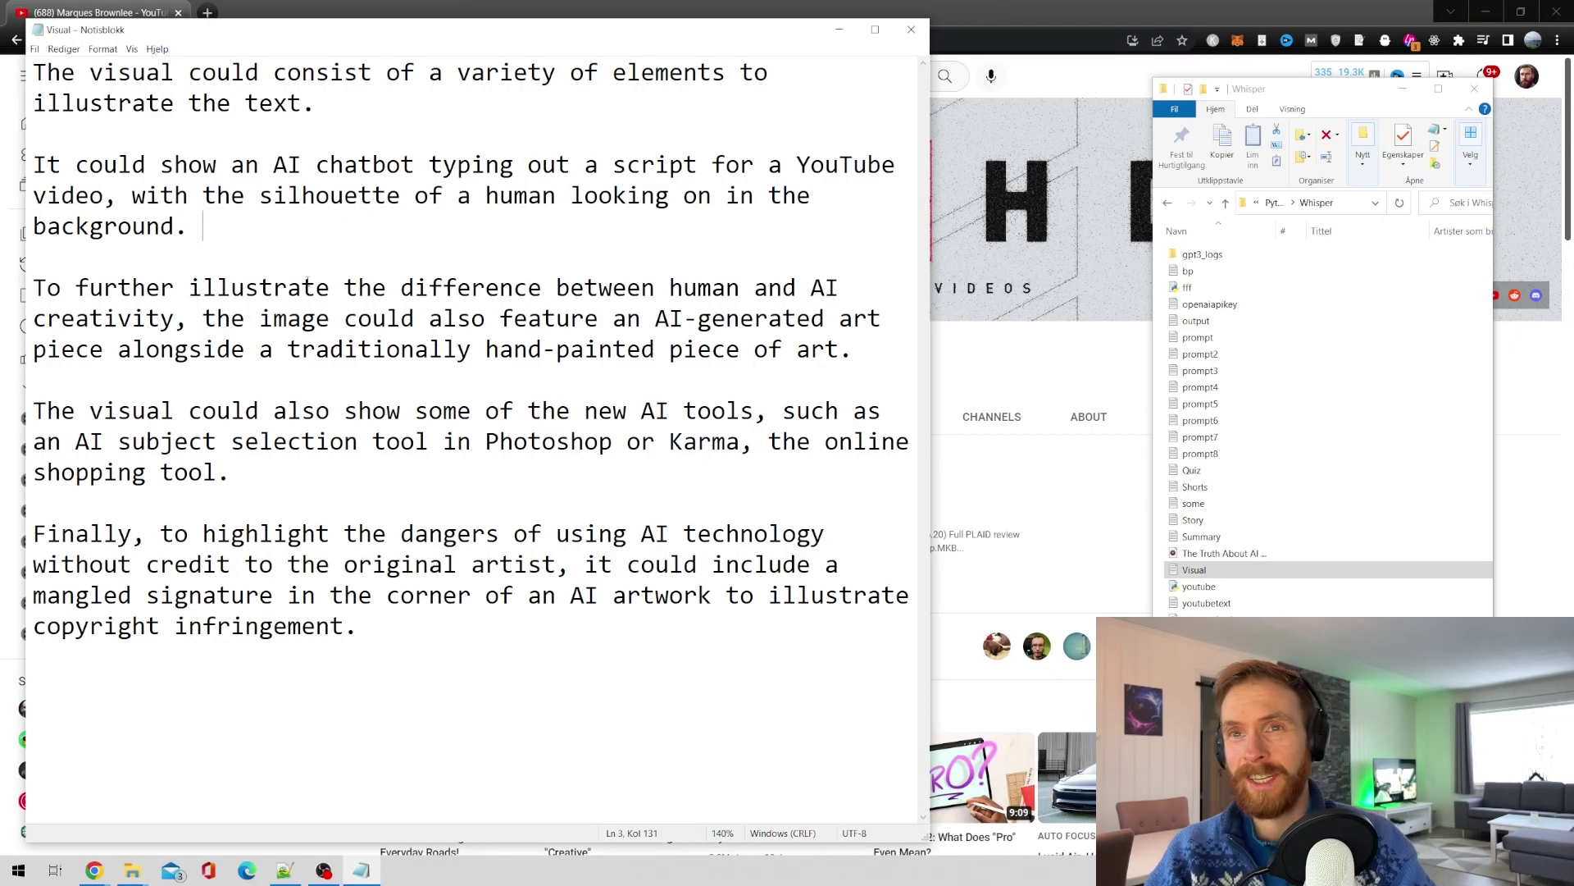
Step: Highlight the final copyright paragraph and the three middle ideas, then close the Visual file
click(578, 724)
drag(173, 533, 280, 554)
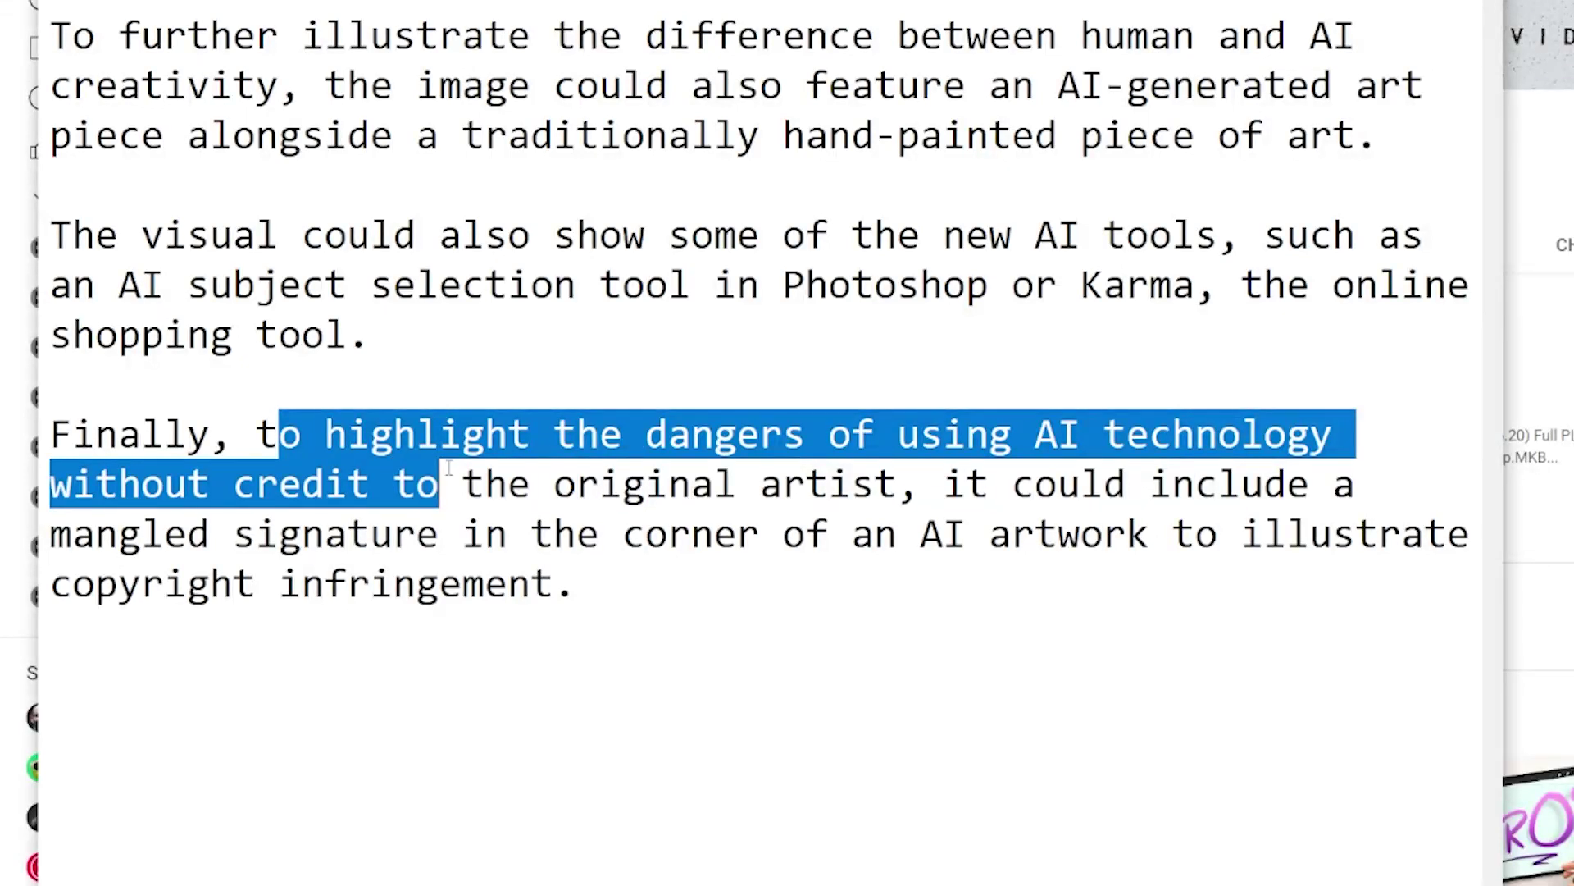
mouse_move(449, 468)
mouse_down()
mouse_move(584, 490)
mouse_move(604, 533)
mouse_move(888, 485)
mouse_move(1311, 486)
mouse_move(682, 534)
mouse_move(459, 574)
mouse_move(457, 535)
mouse_move(538, 578)
mouse_move(637, 572)
mouse_up()
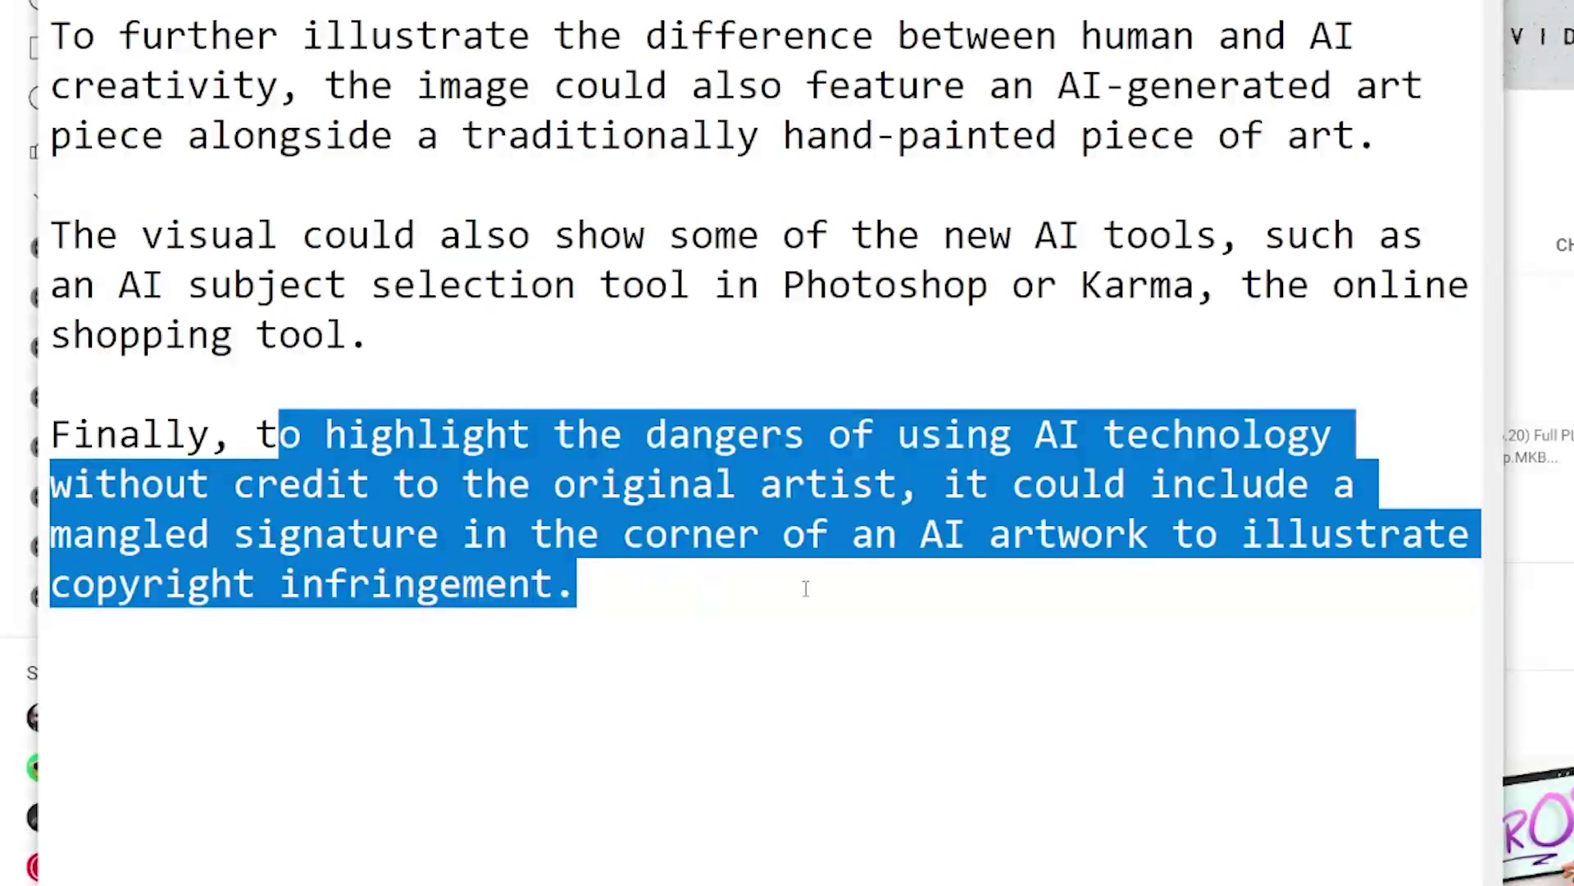
click(751, 591)
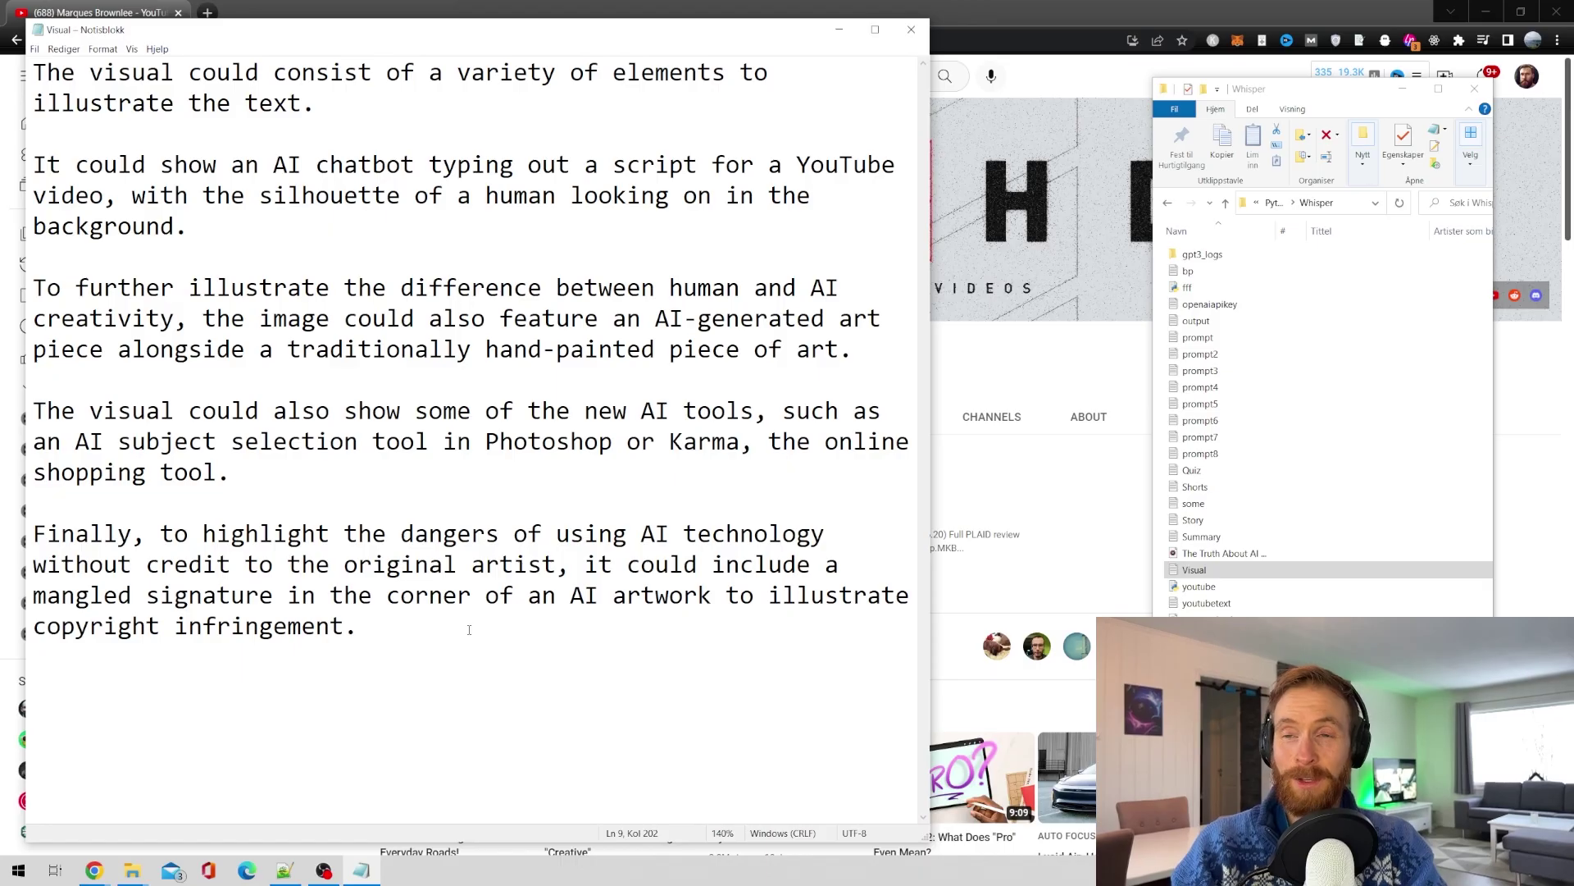
click(397, 328)
drag(246, 467, 33, 164)
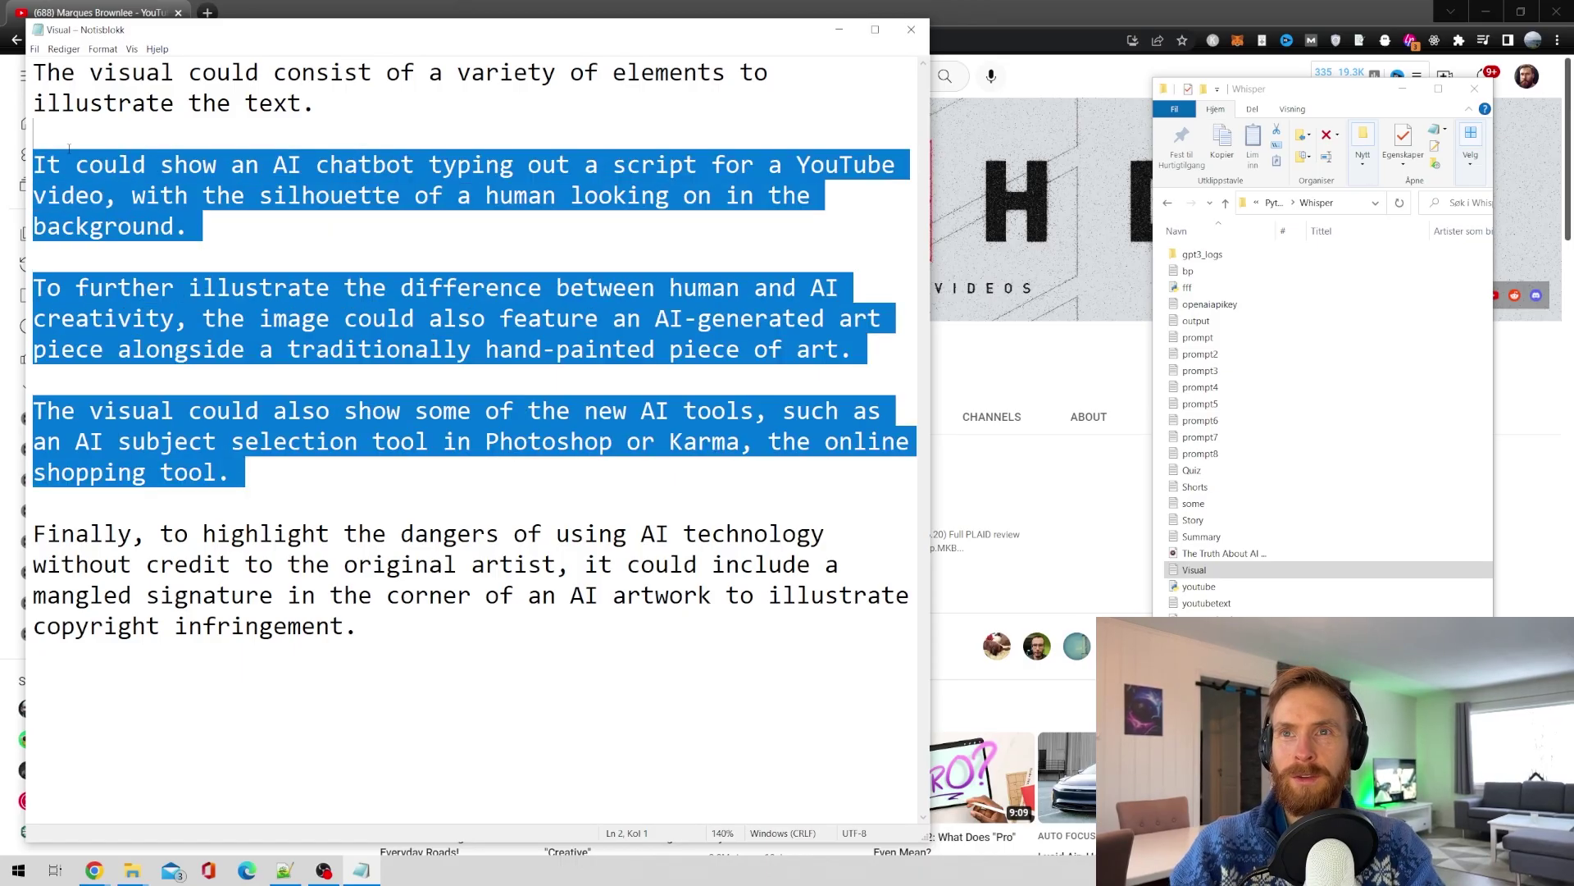
click(401, 410)
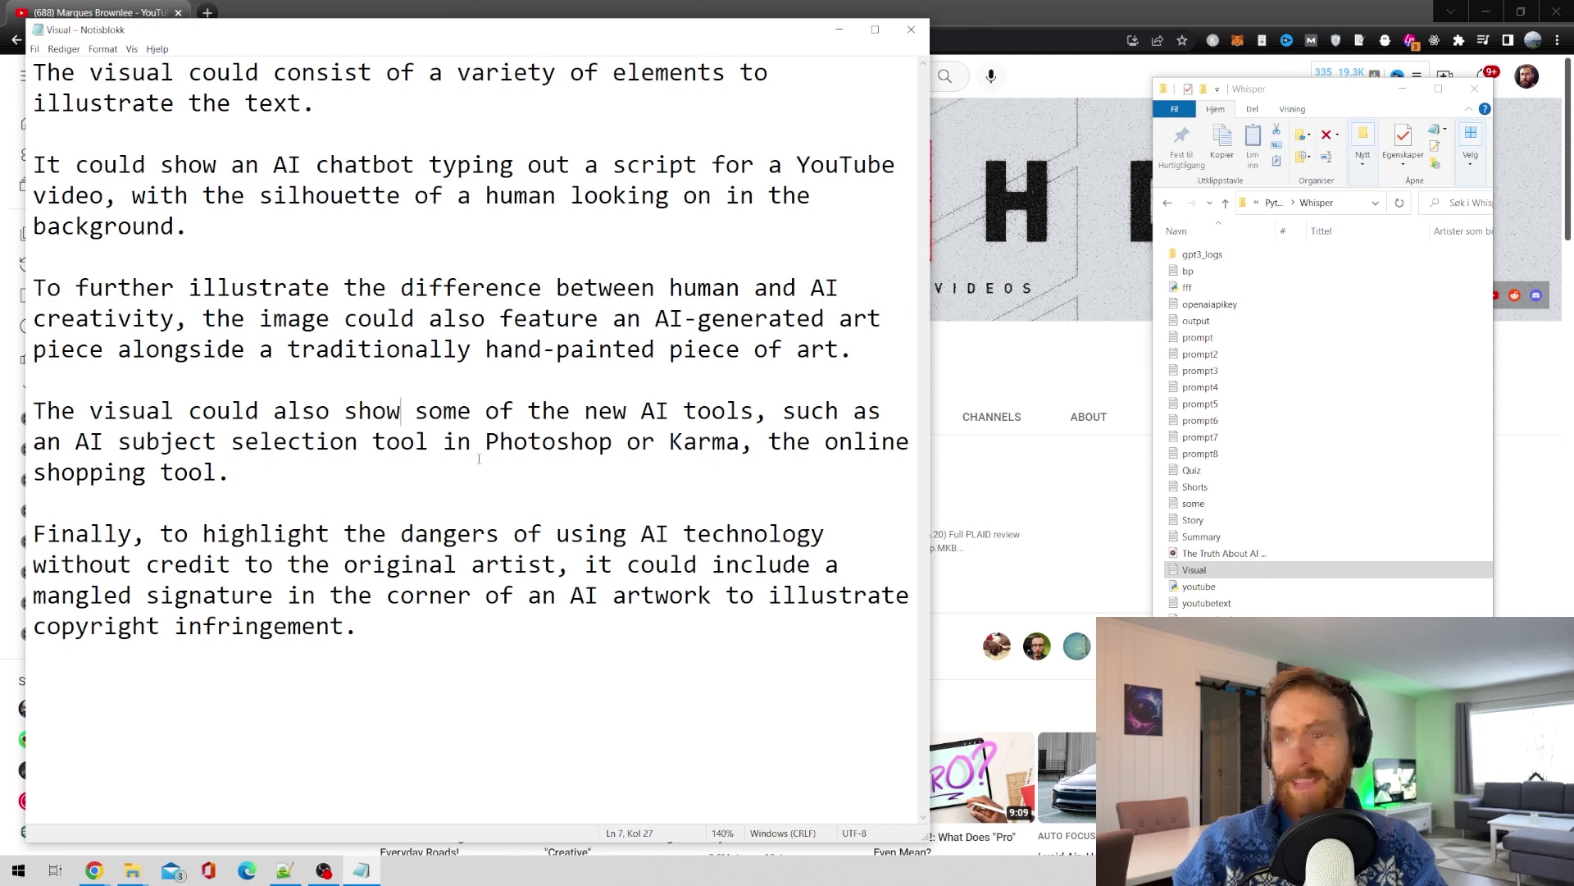
key(alt+F4)
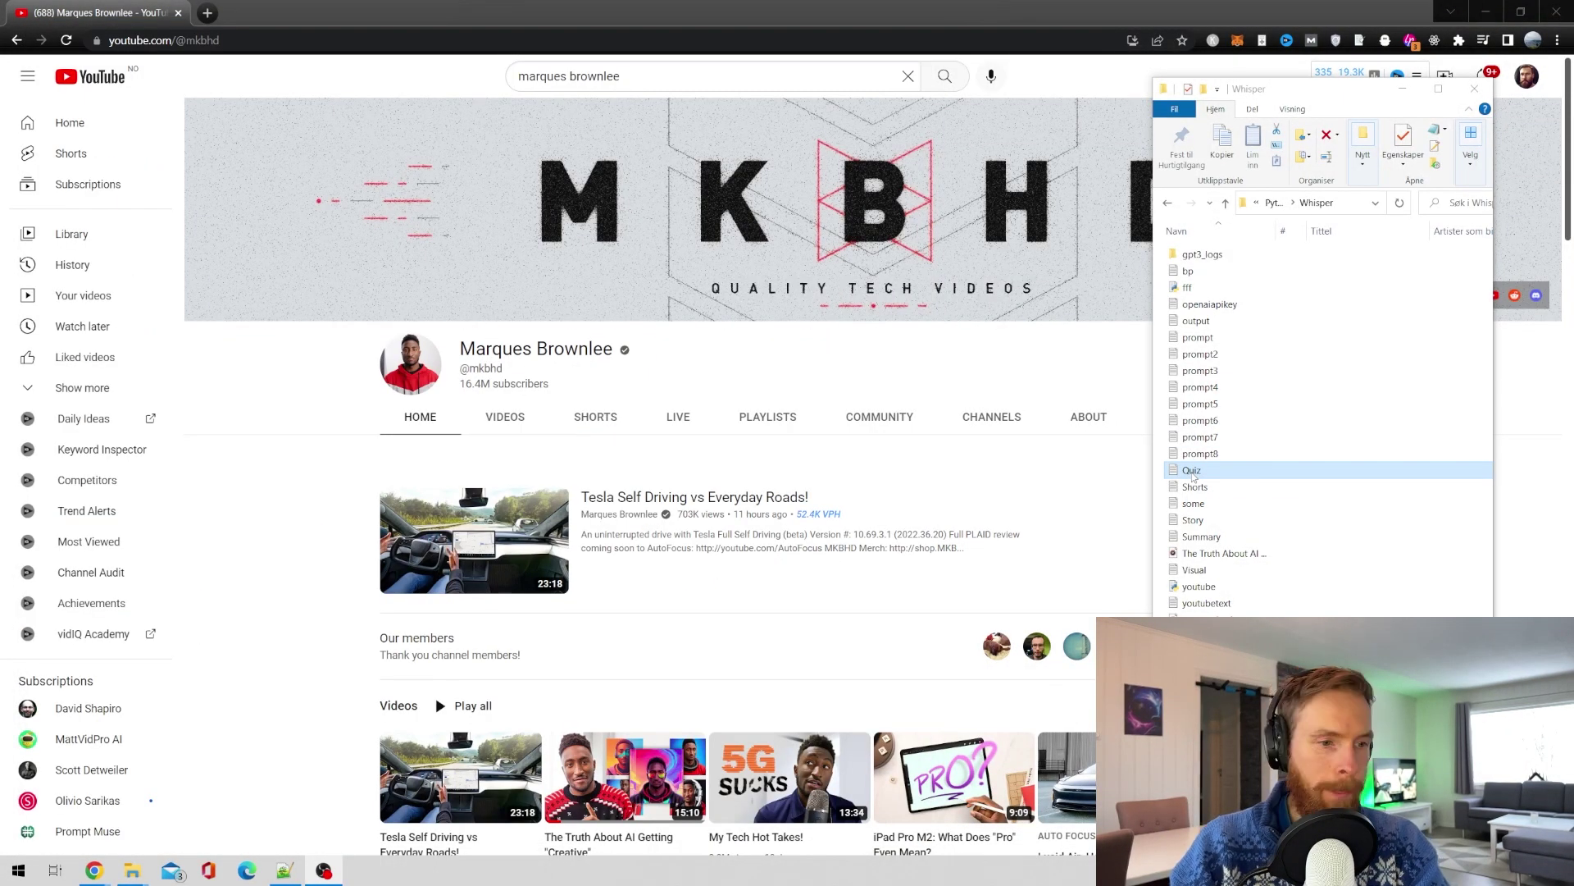
Step: Open the Quiz file and highlight question 1 and its answer
double_click(1192, 472)
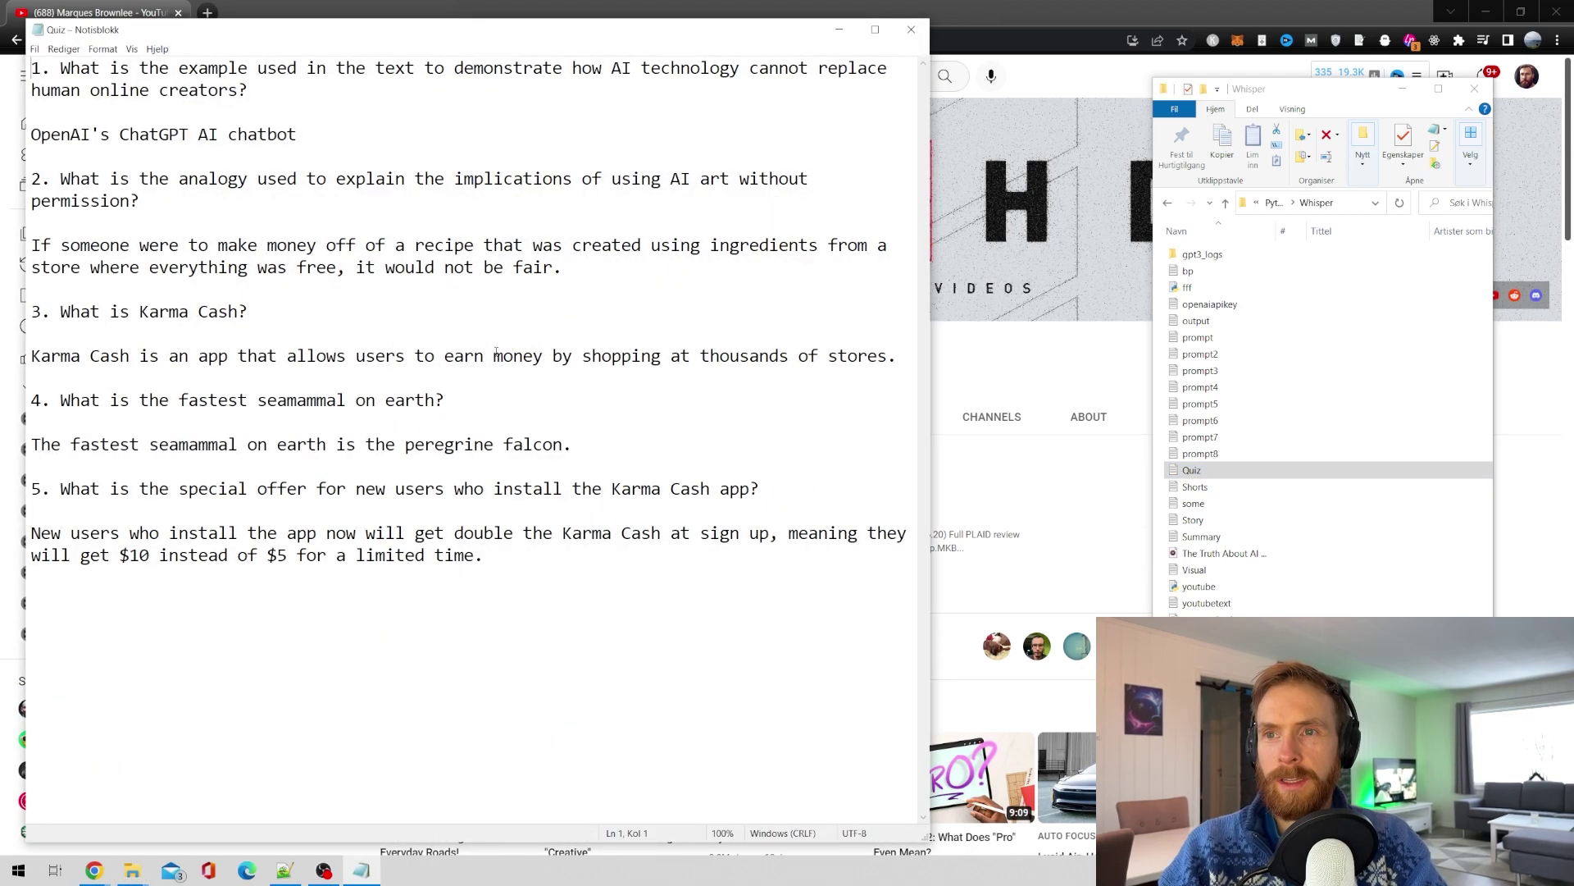
ctrl+scroll(456, 360, up, 2)
scroll(432, 525, down, 1)
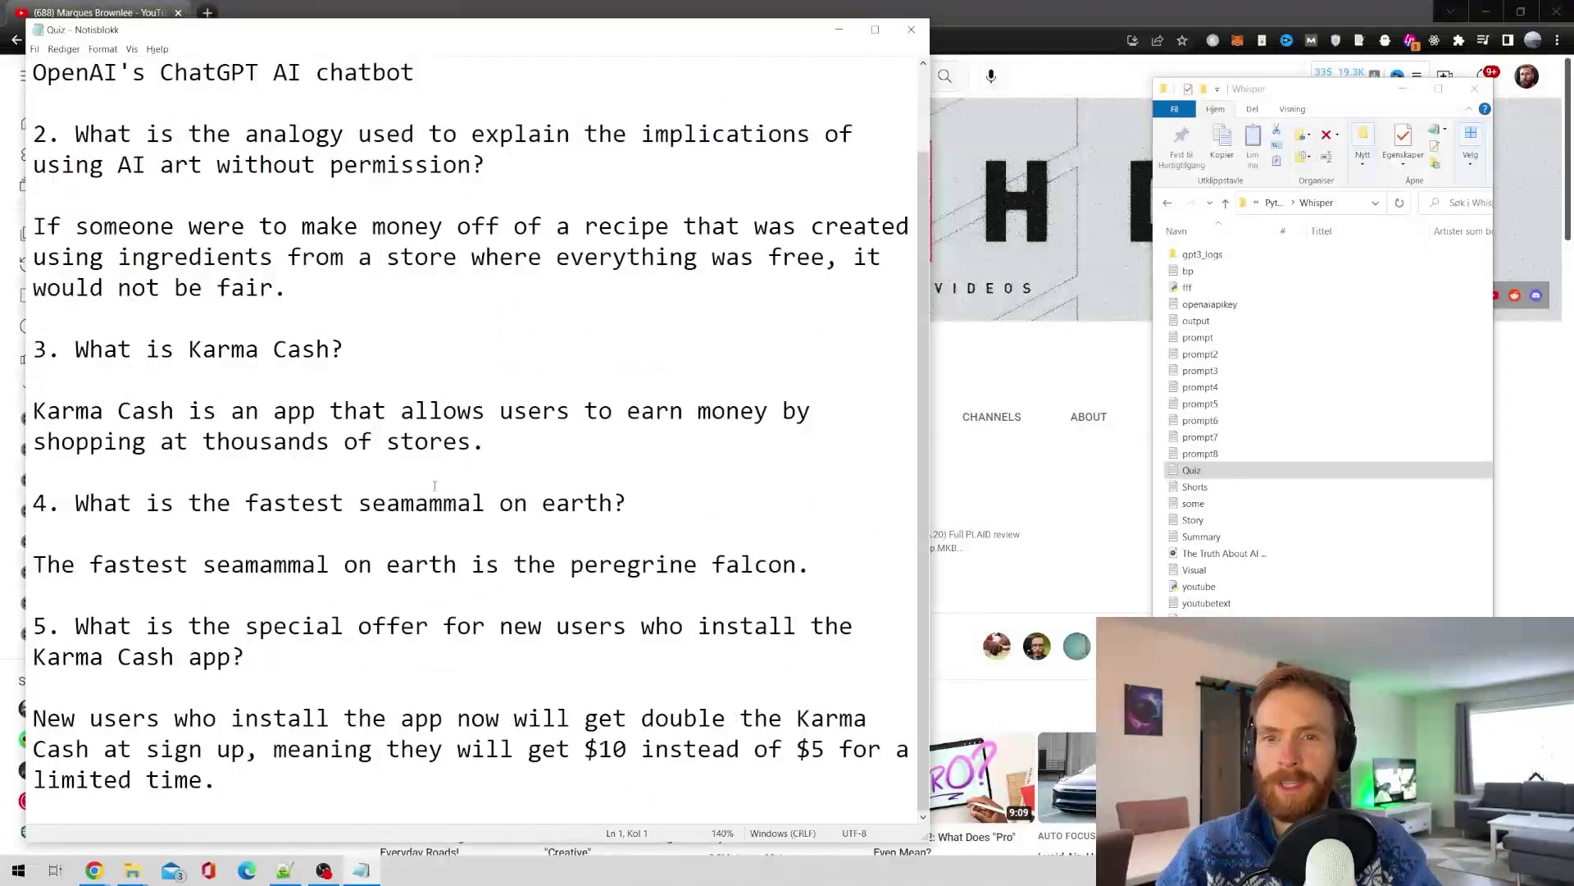
scroll(417, 488, up, 1)
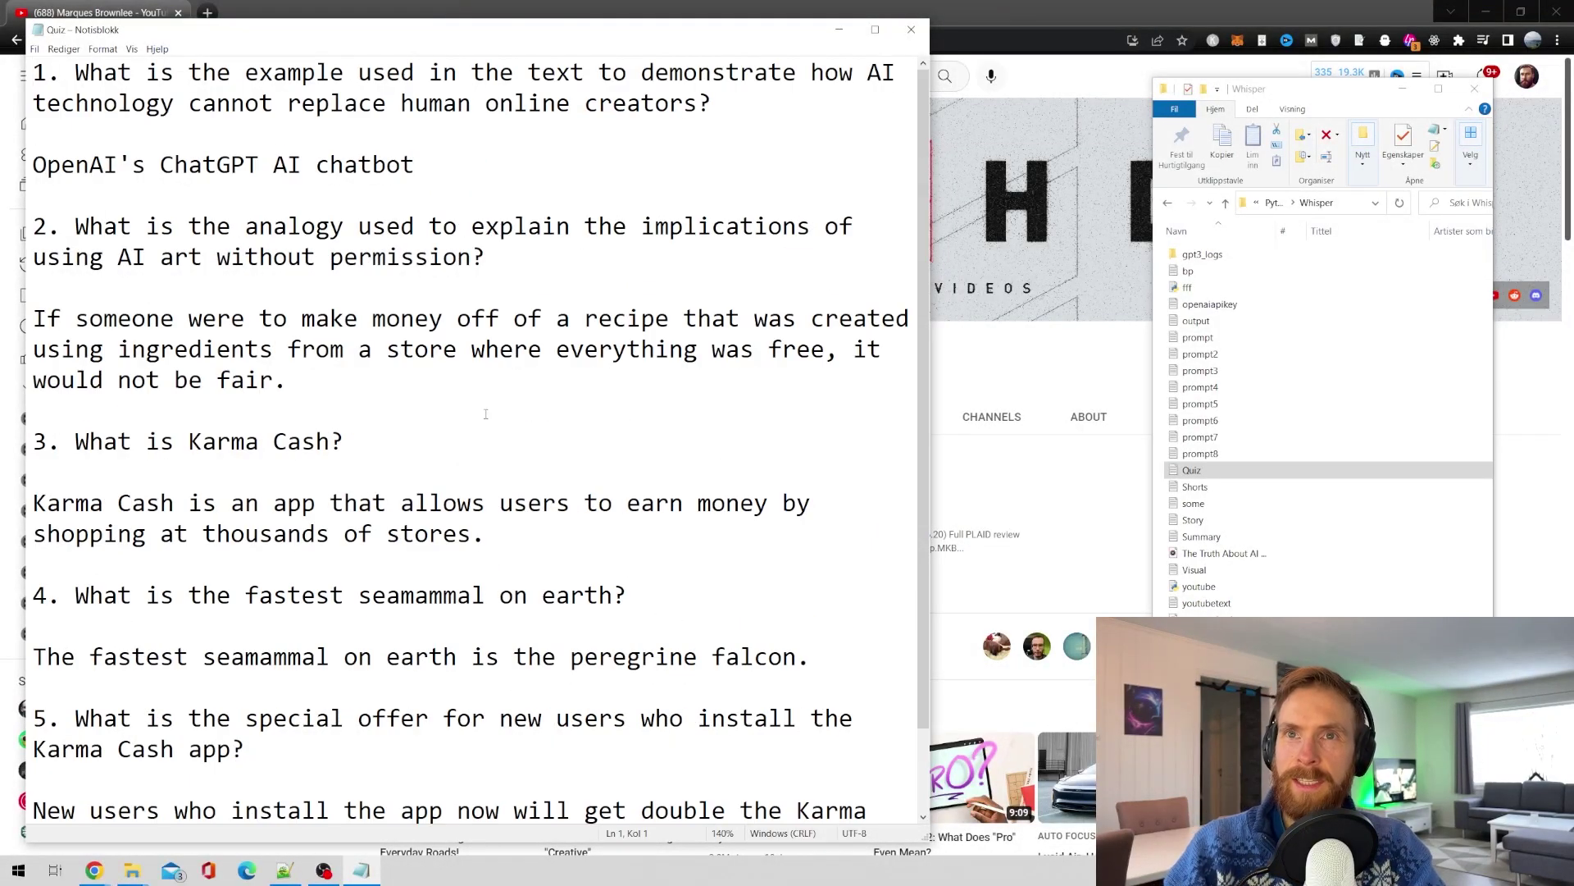
drag(710, 103, 47, 73)
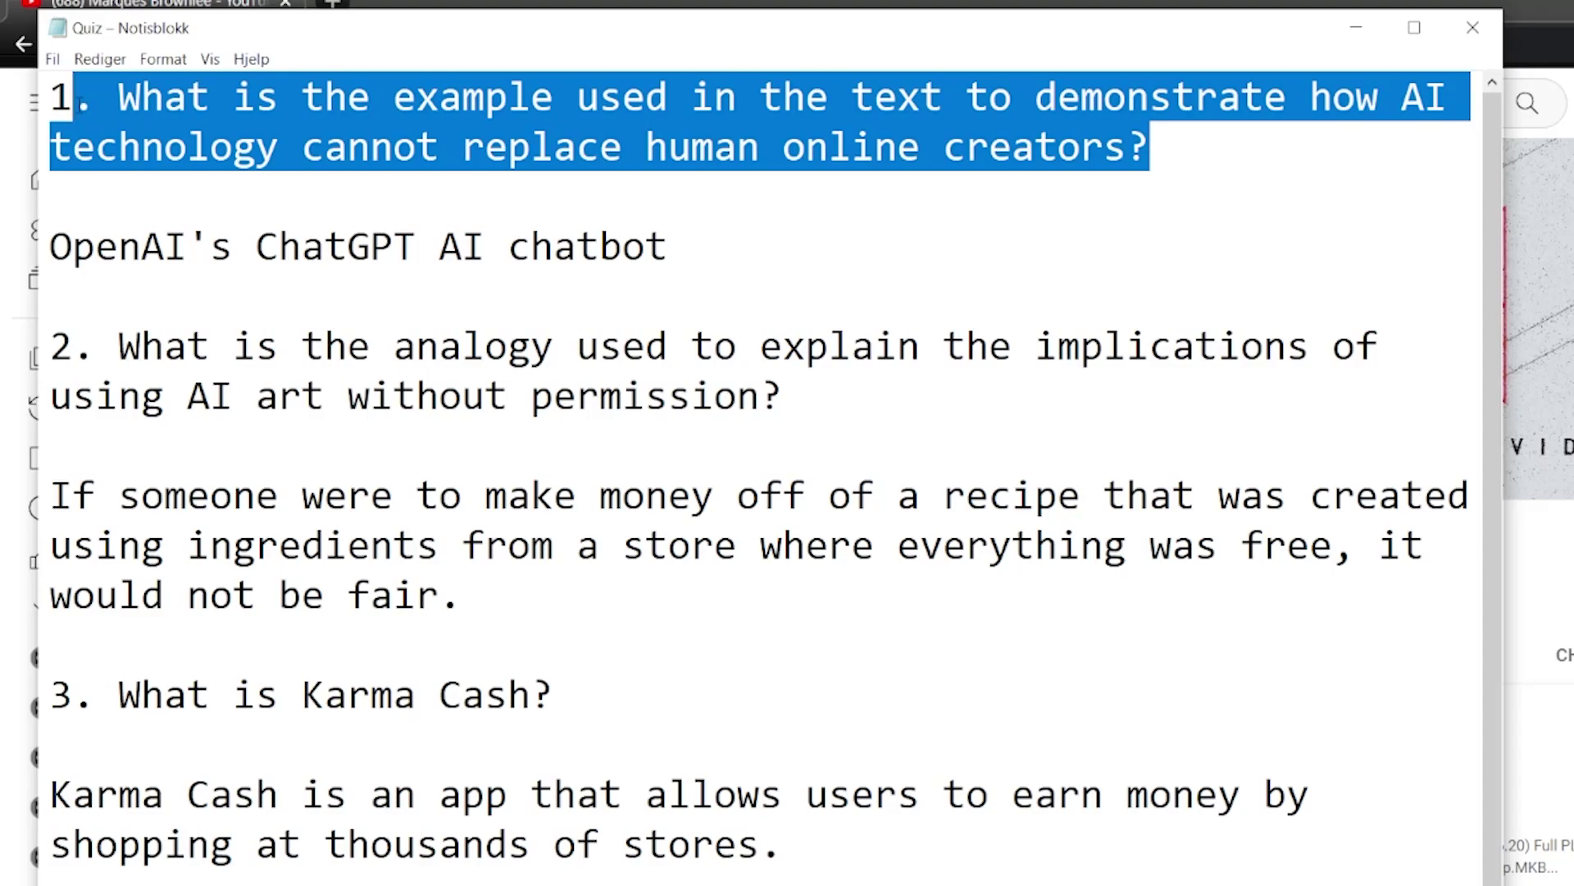
drag(751, 269, 48, 246)
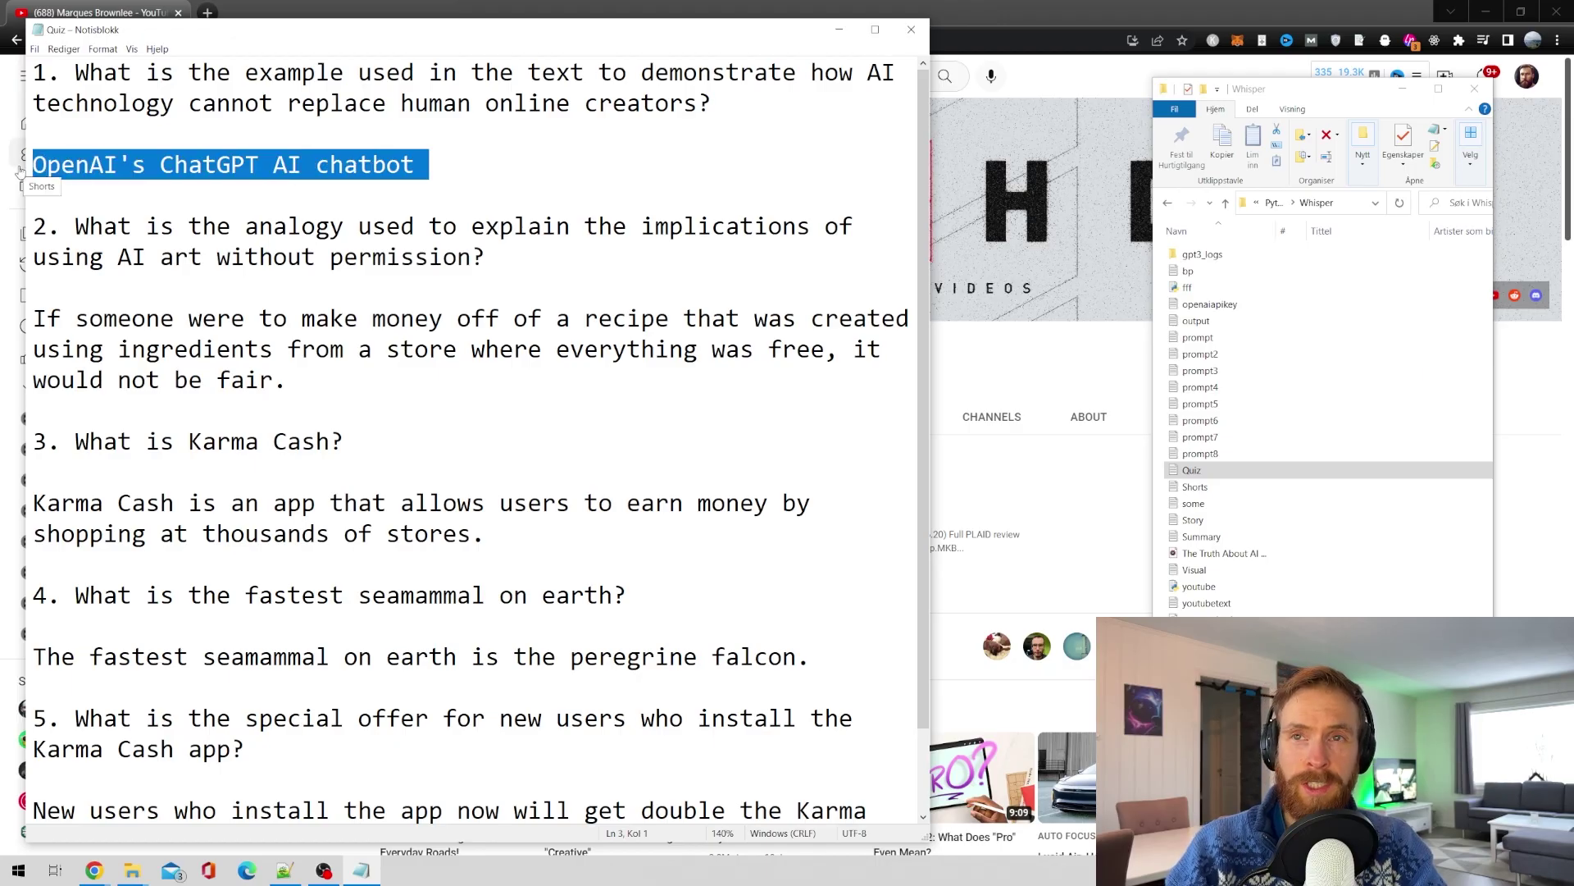
click(445, 171)
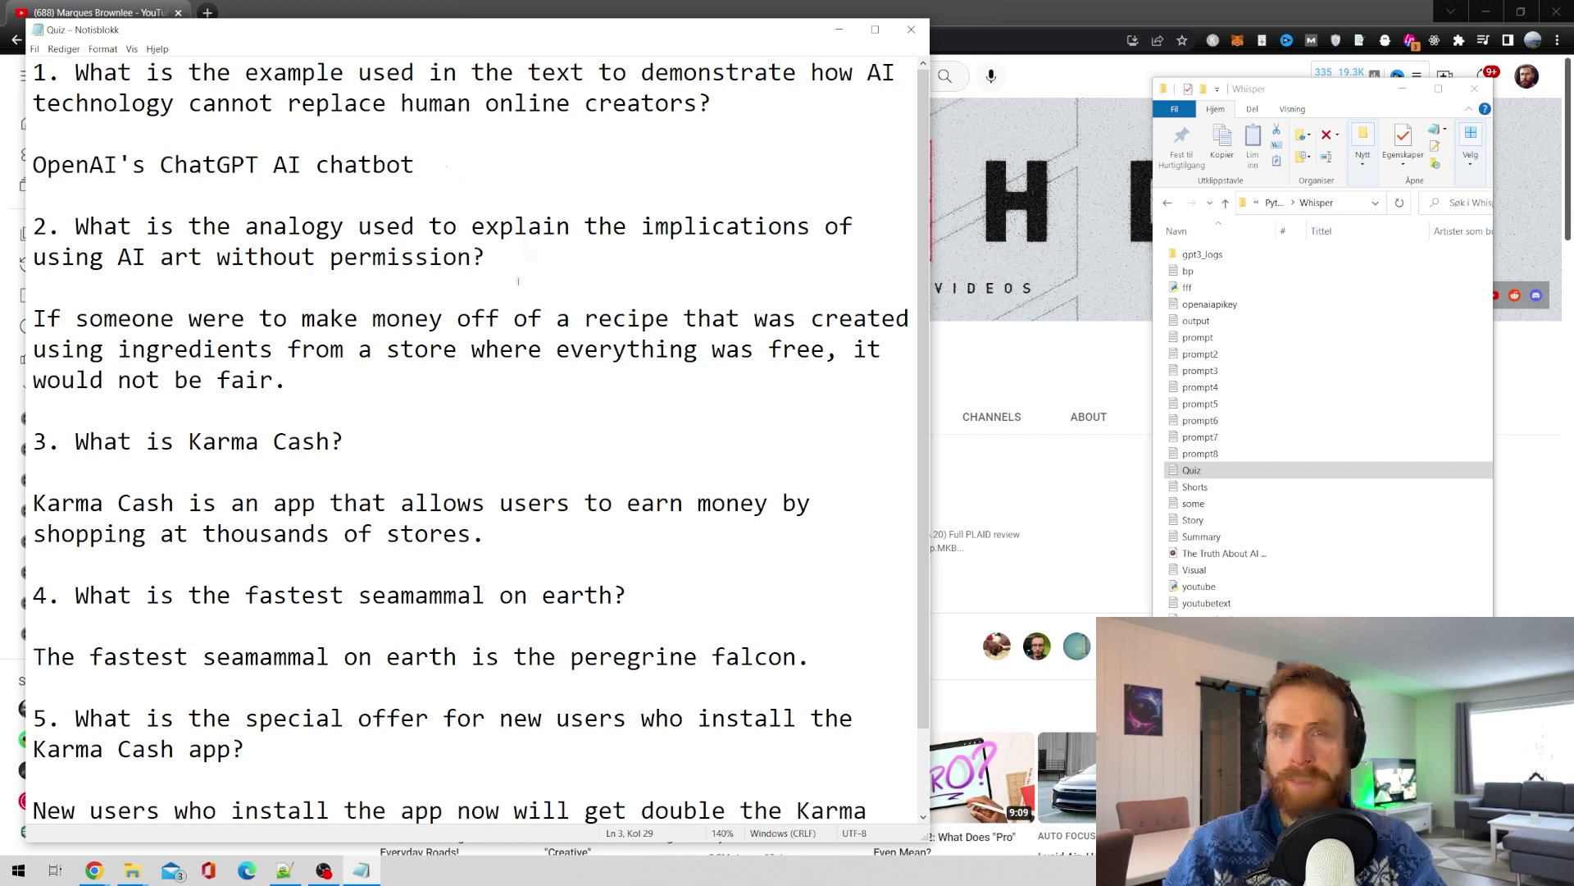
Step: Highlight question 3 and its Karma Cash answer
scroll(369, 352, down, 1)
drag(369, 349, 75, 361)
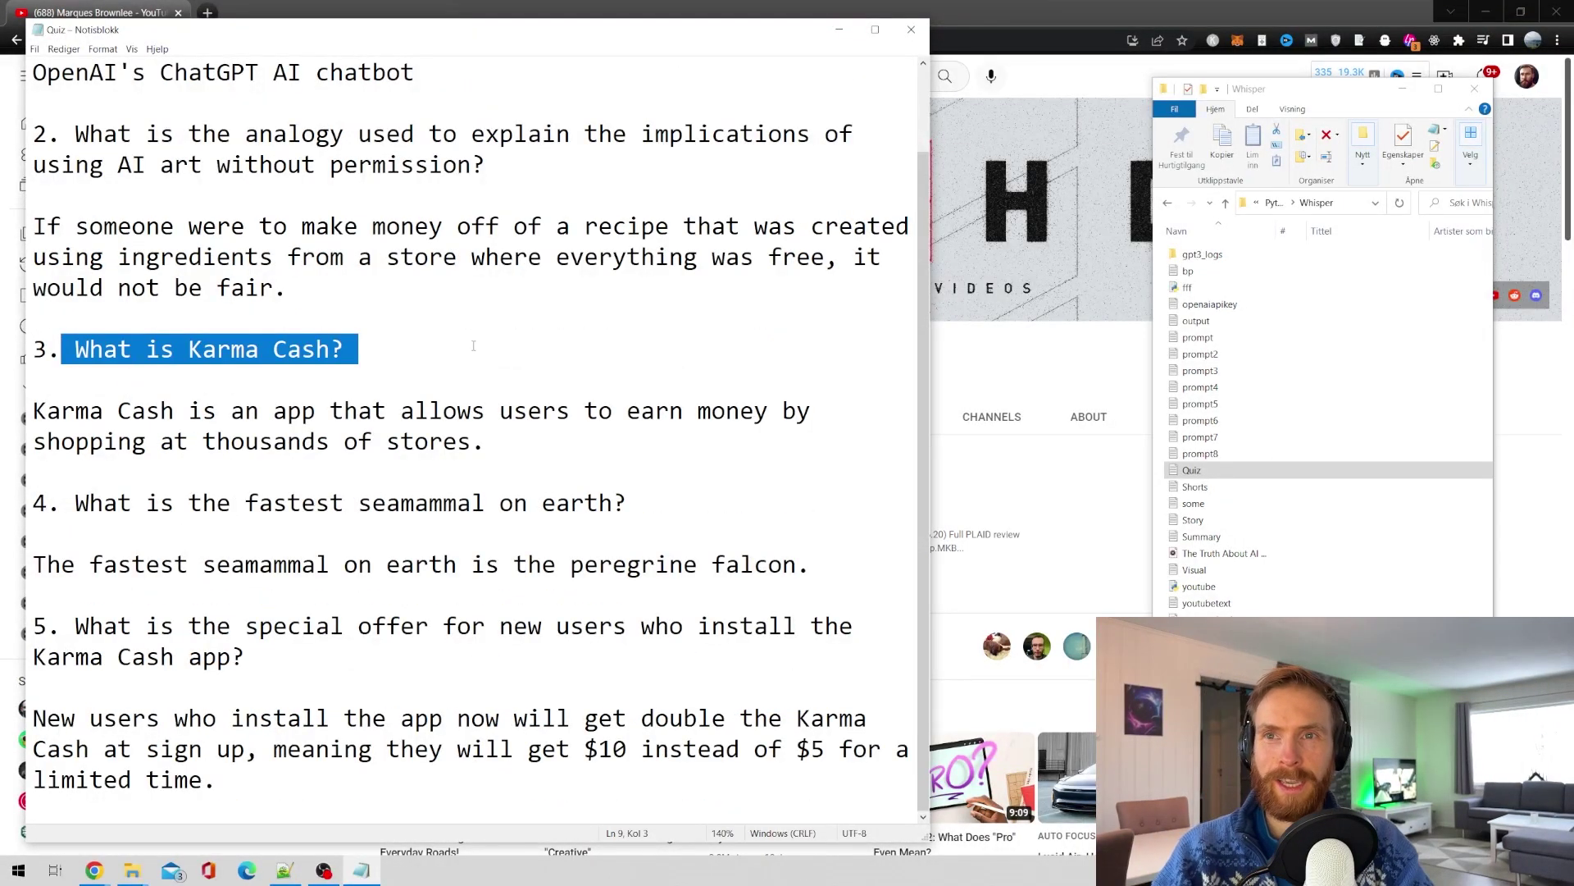
click(377, 354)
drag(485, 445, 32, 414)
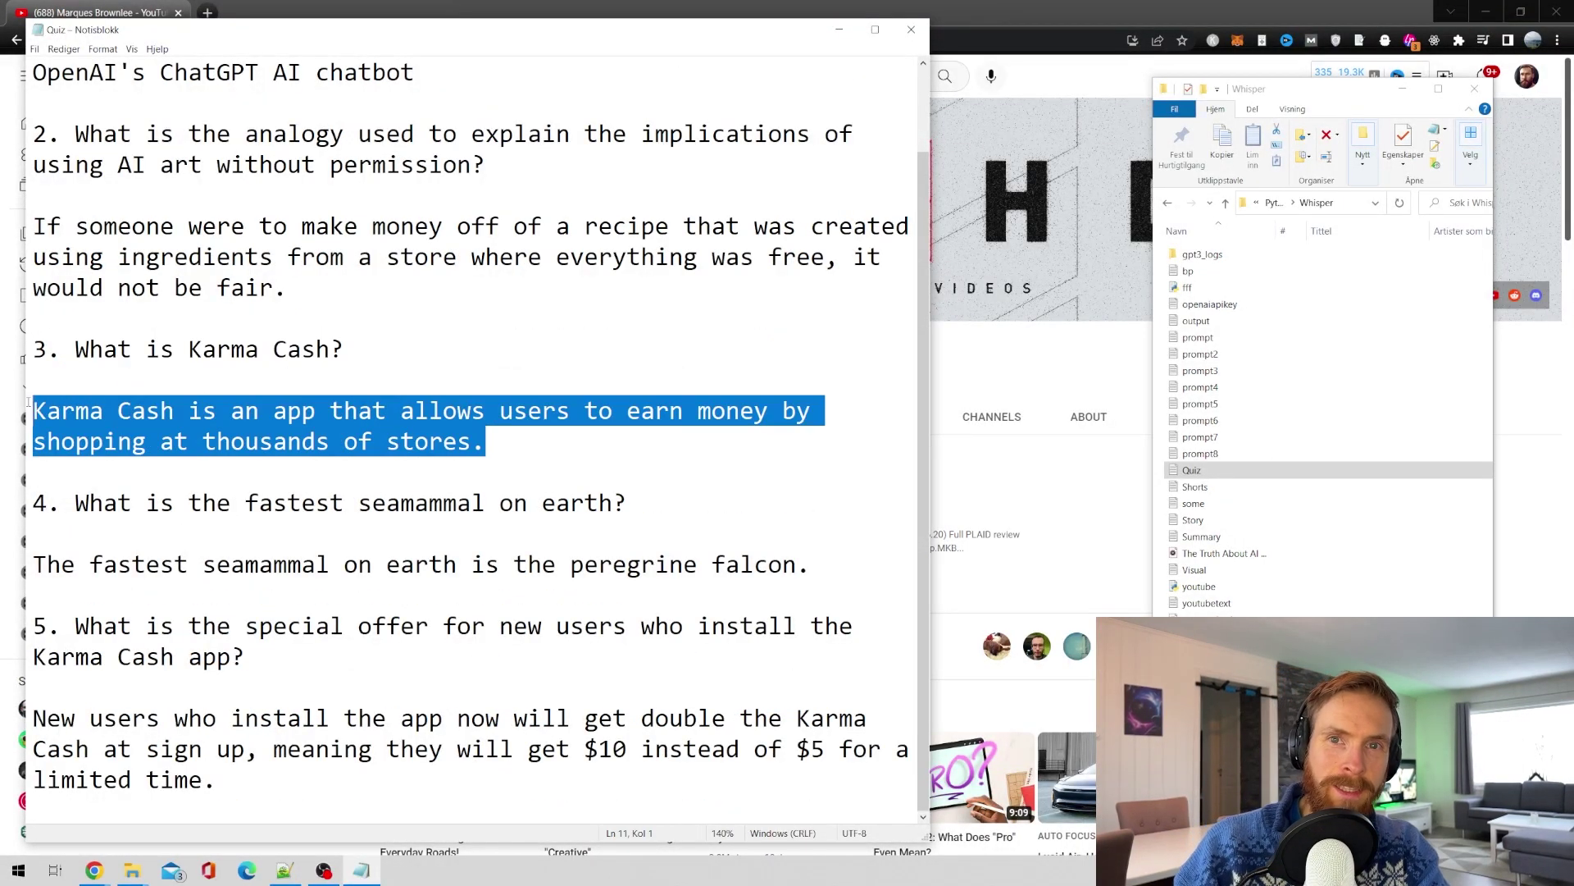
click(688, 350)
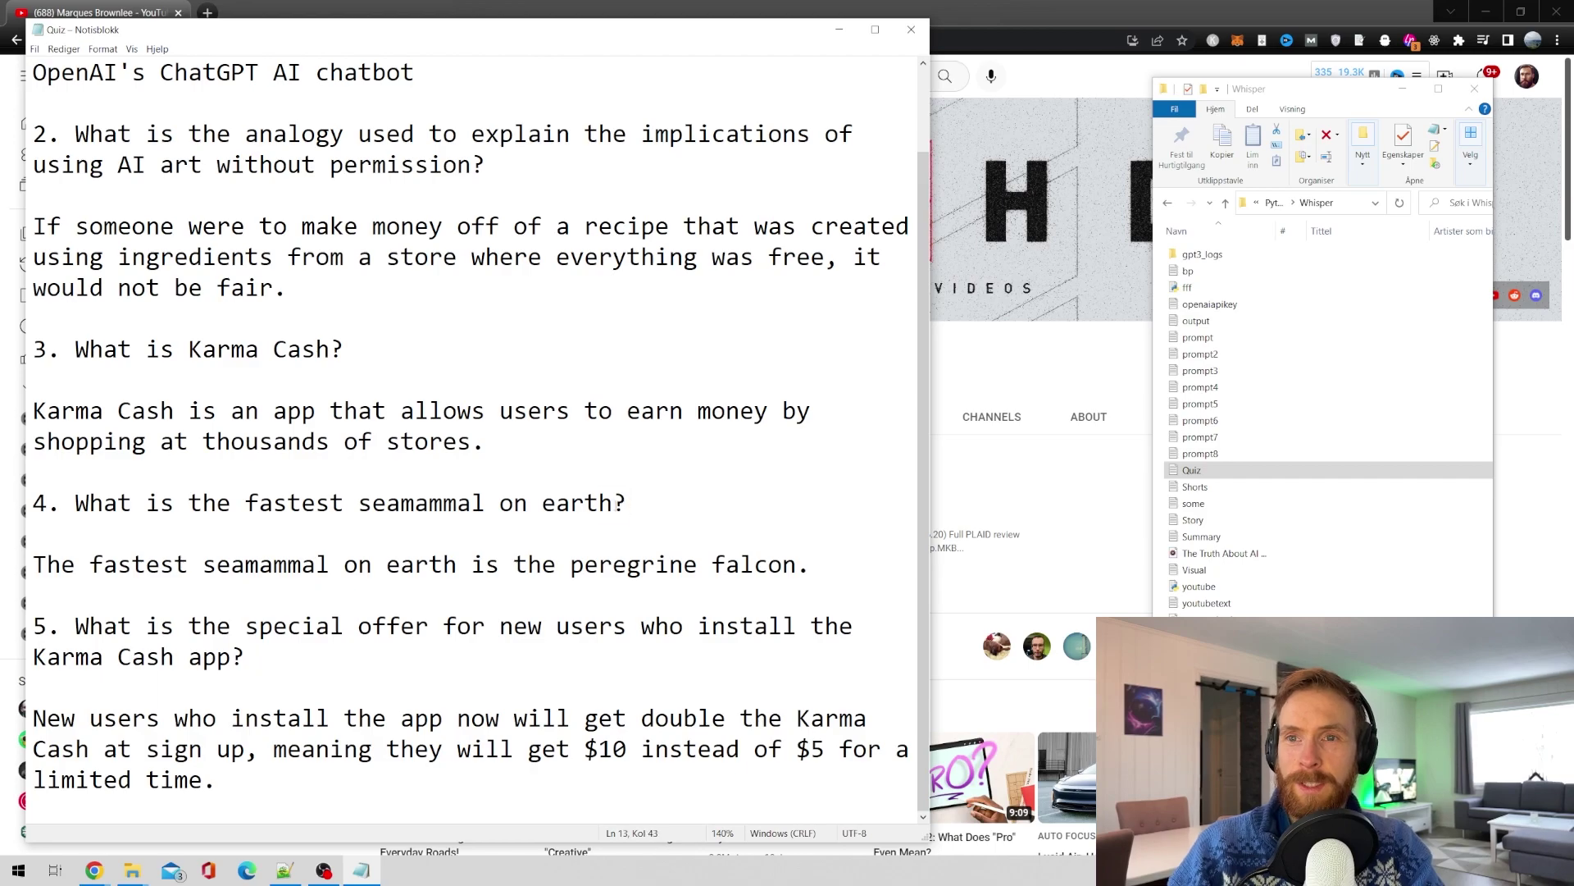
Step: Highlight question 4 on the fastest sea mammal and its peregrine falcon answer
drag(1015, 587, 18, 587)
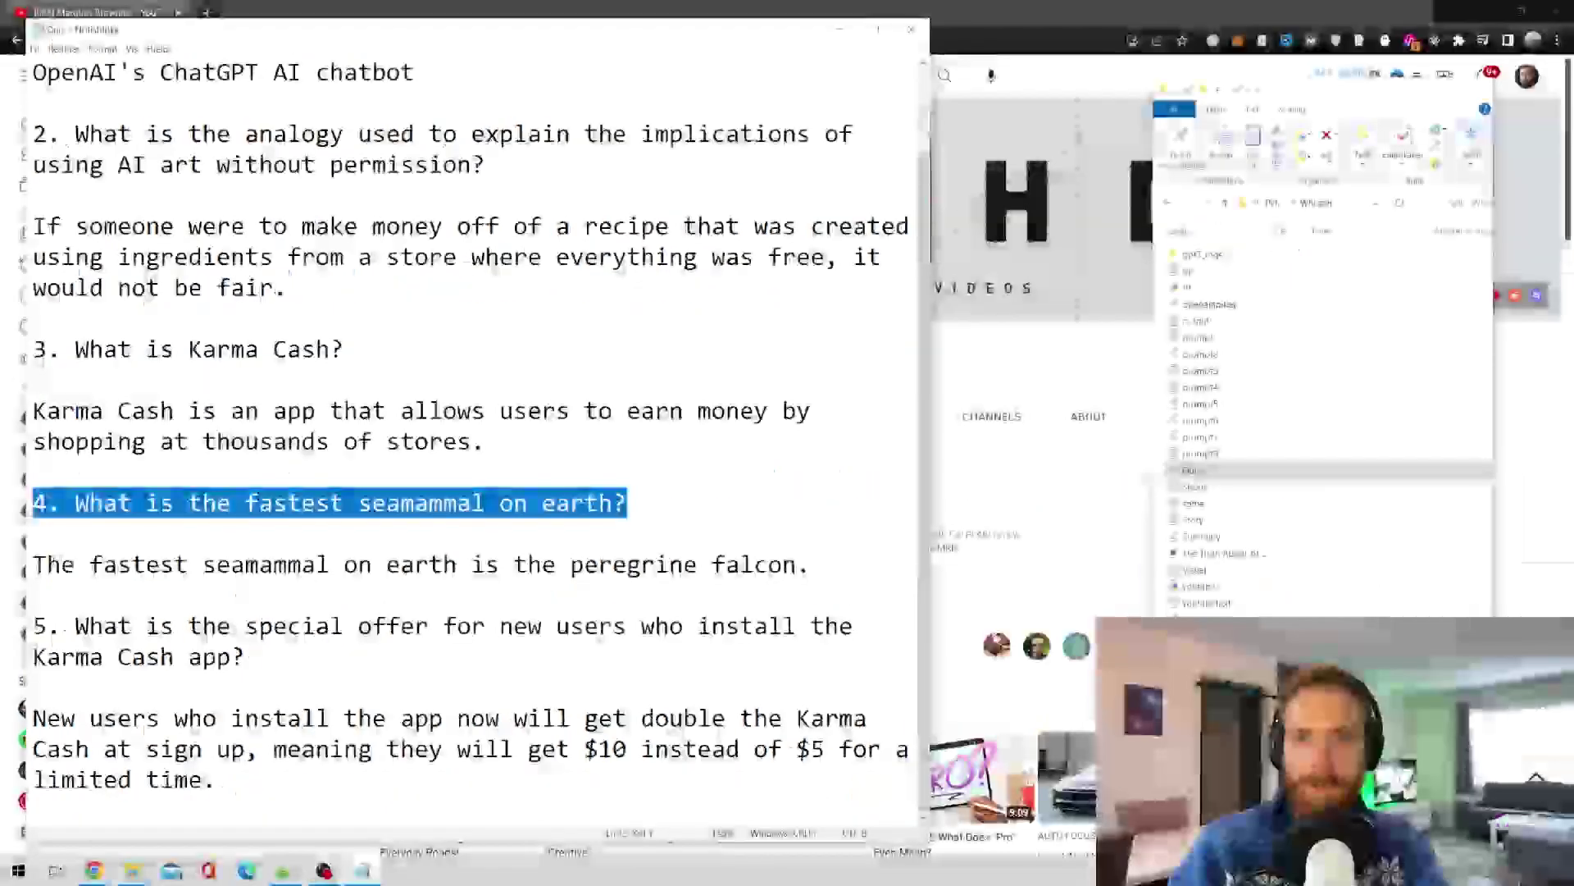
drag(73, 484, 1216, 532)
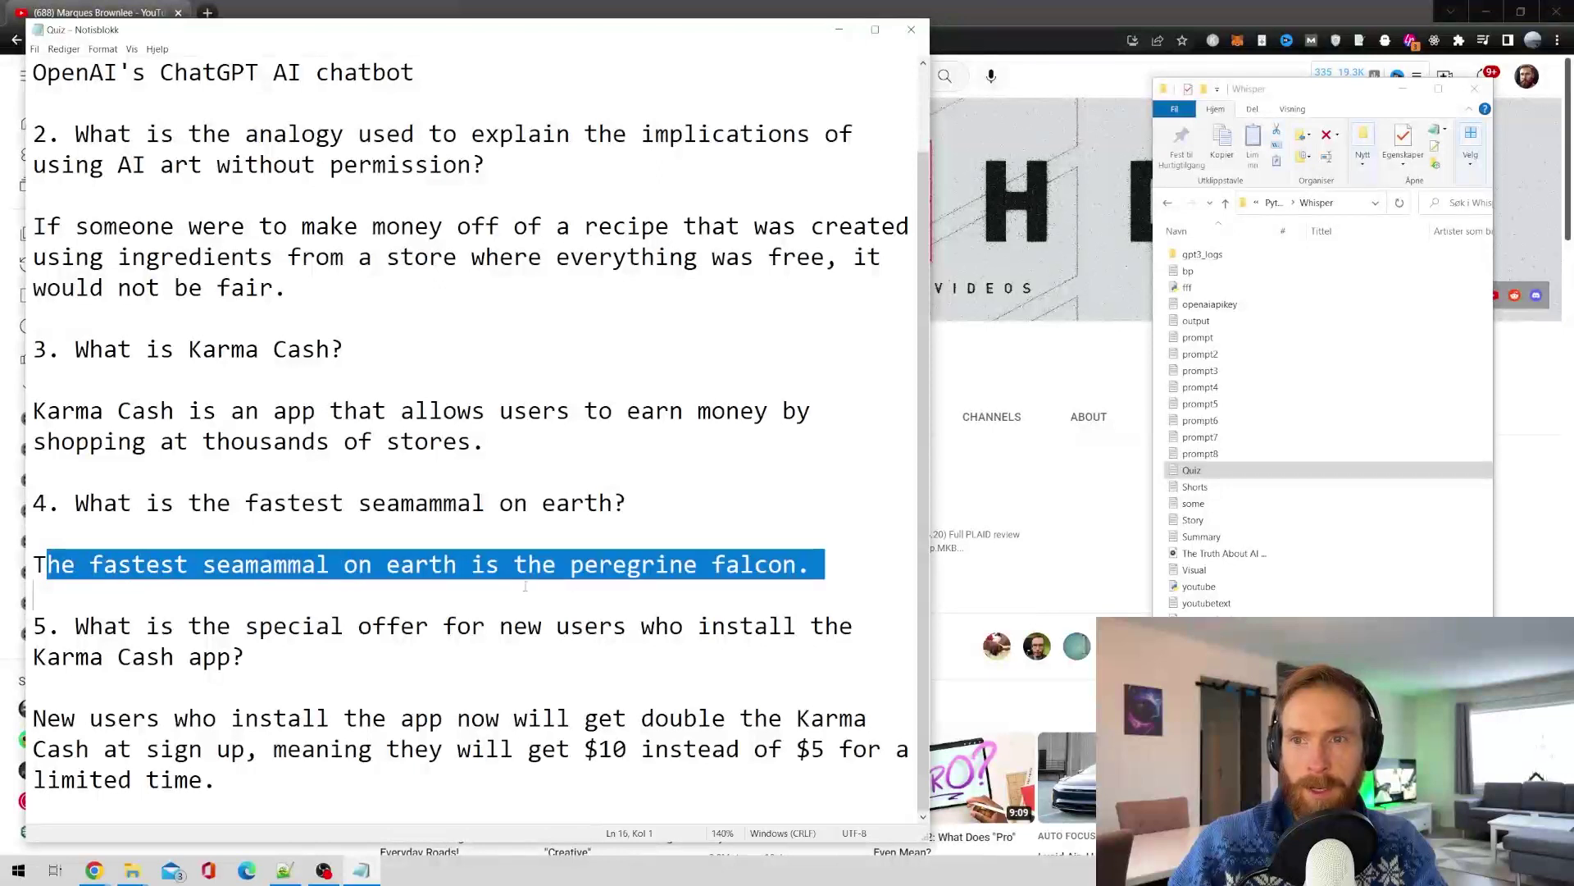
click(830, 570)
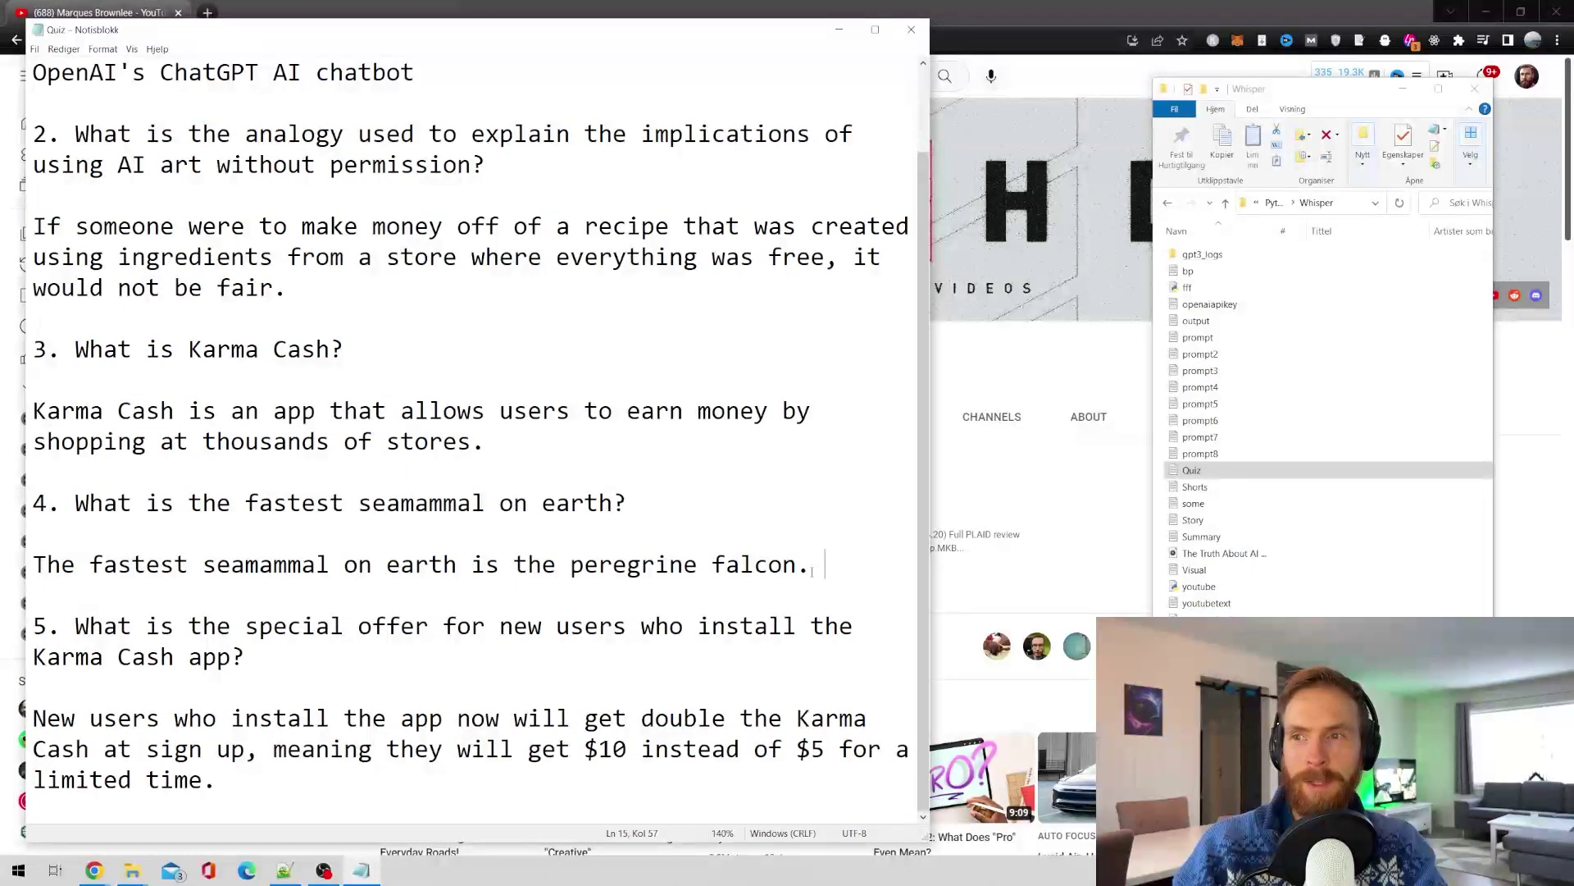
drag(816, 572, 32, 502)
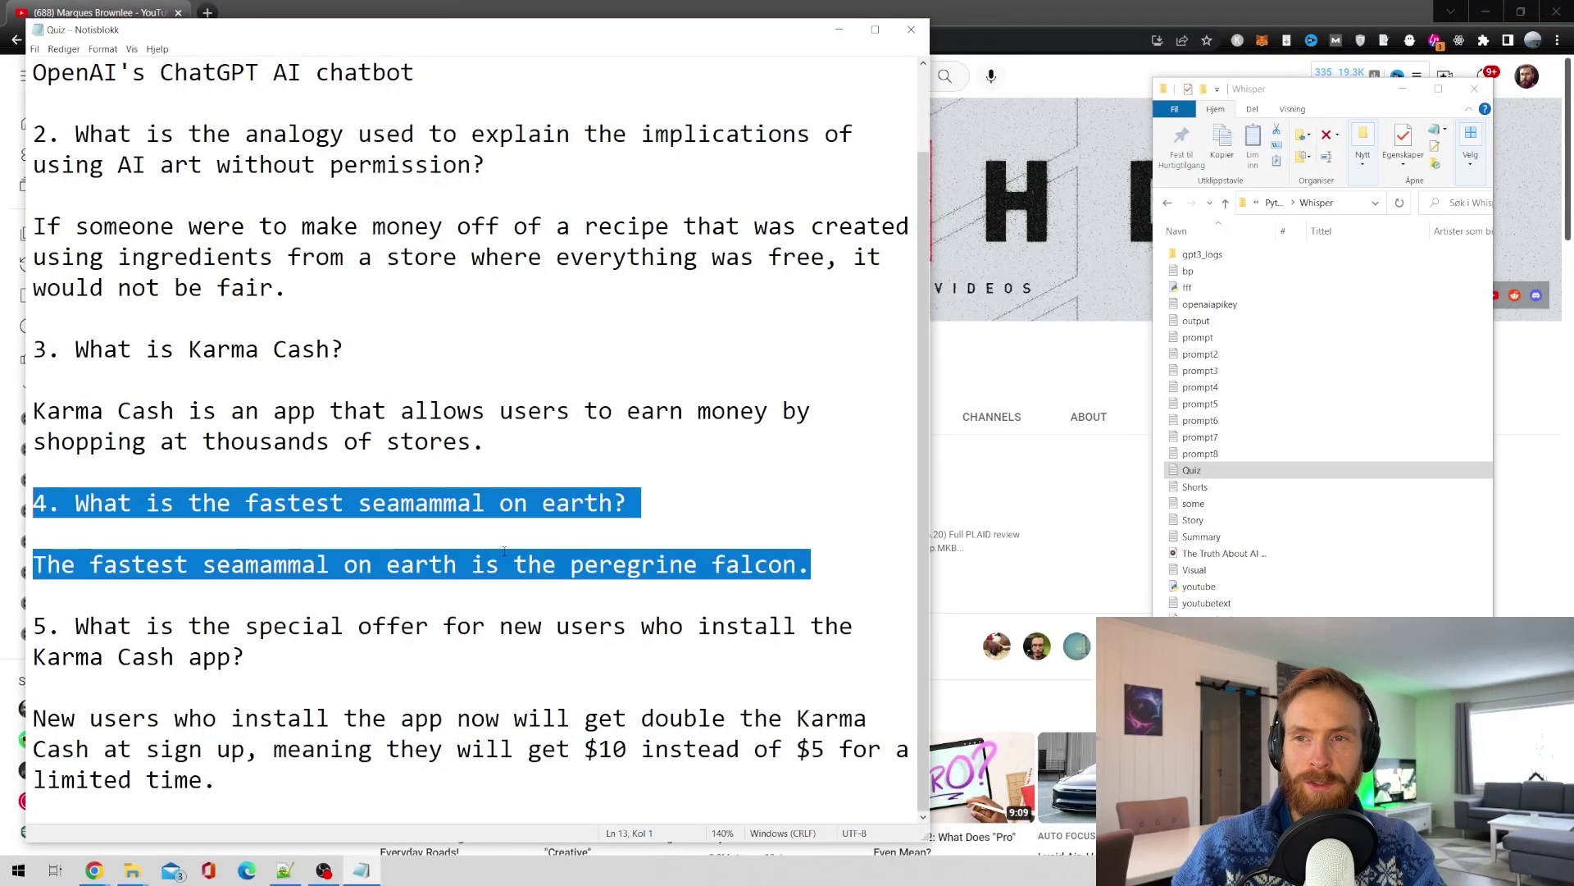
click(778, 509)
Step: Highlight question 5 about the special offer and its answer
drag(482, 644, 90, 625)
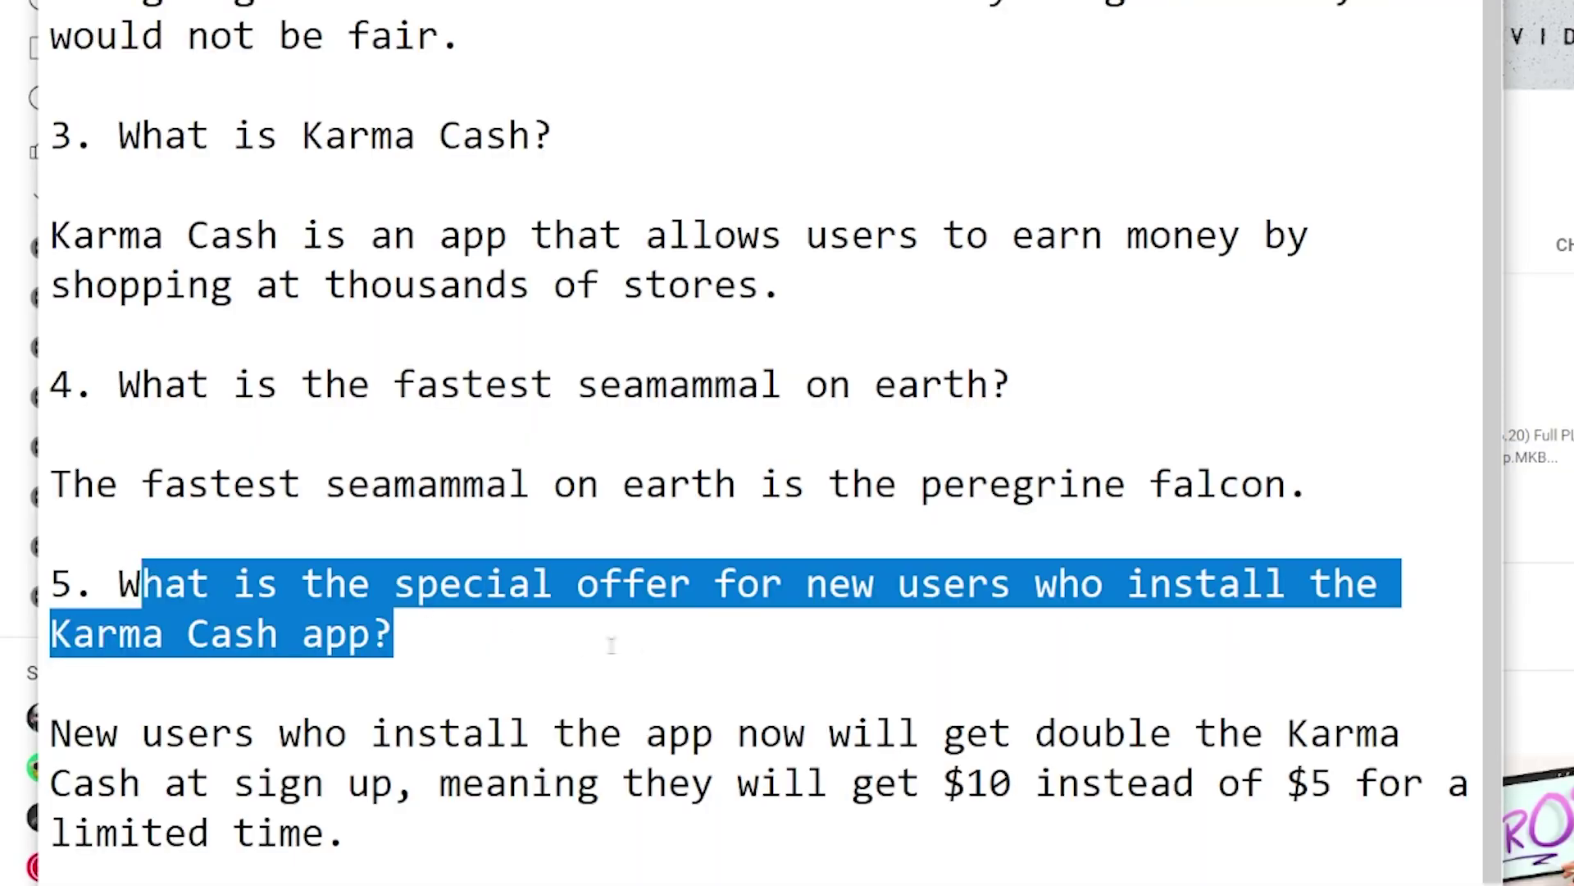
click(538, 641)
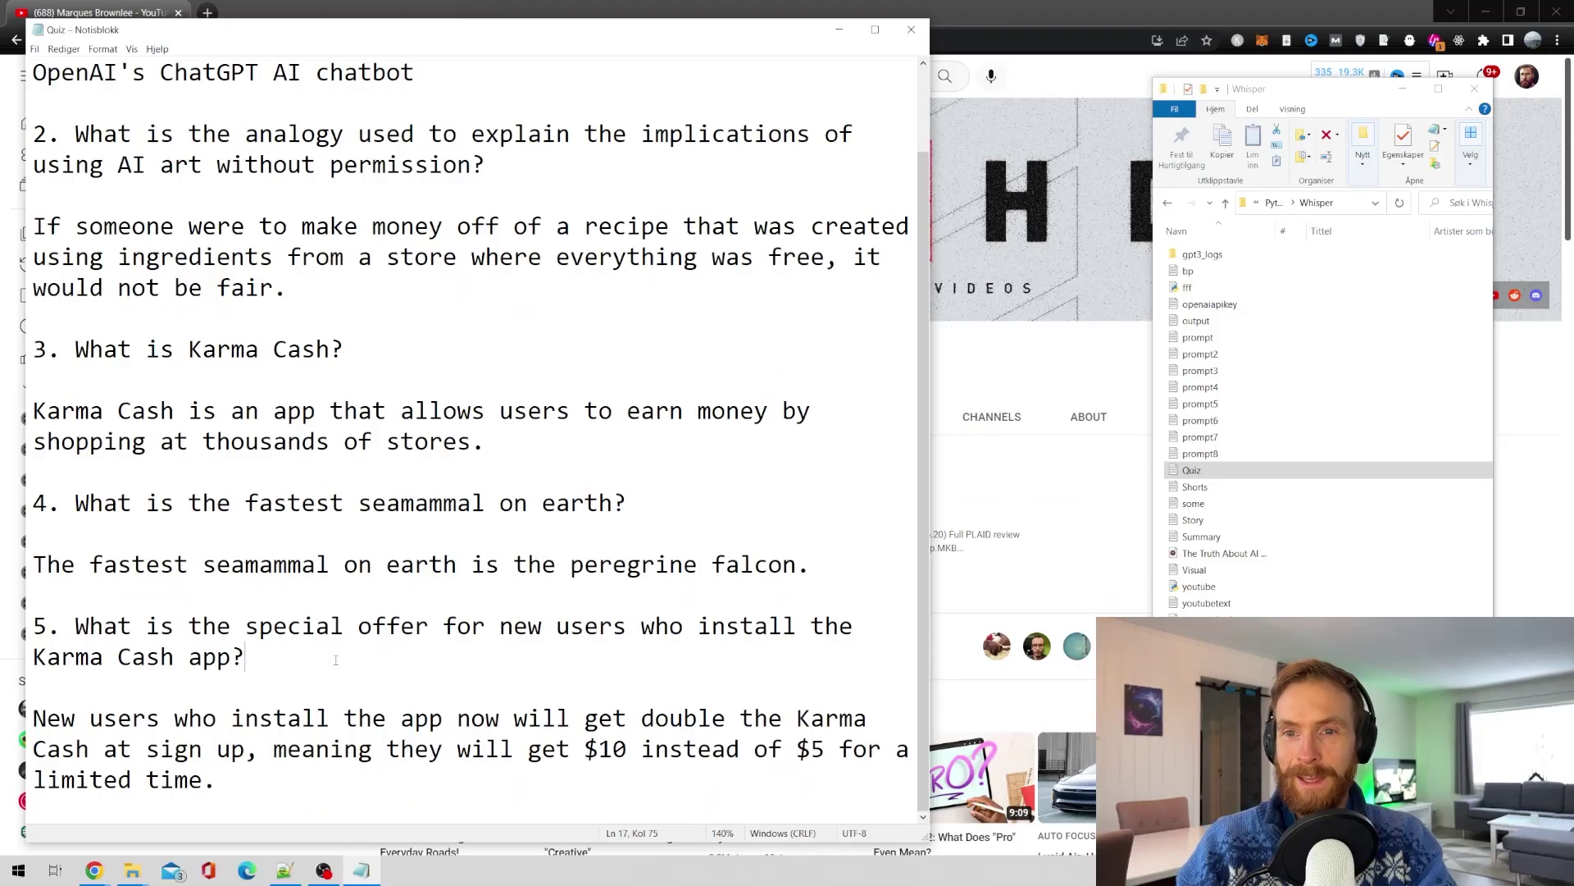
drag(216, 779, 33, 717)
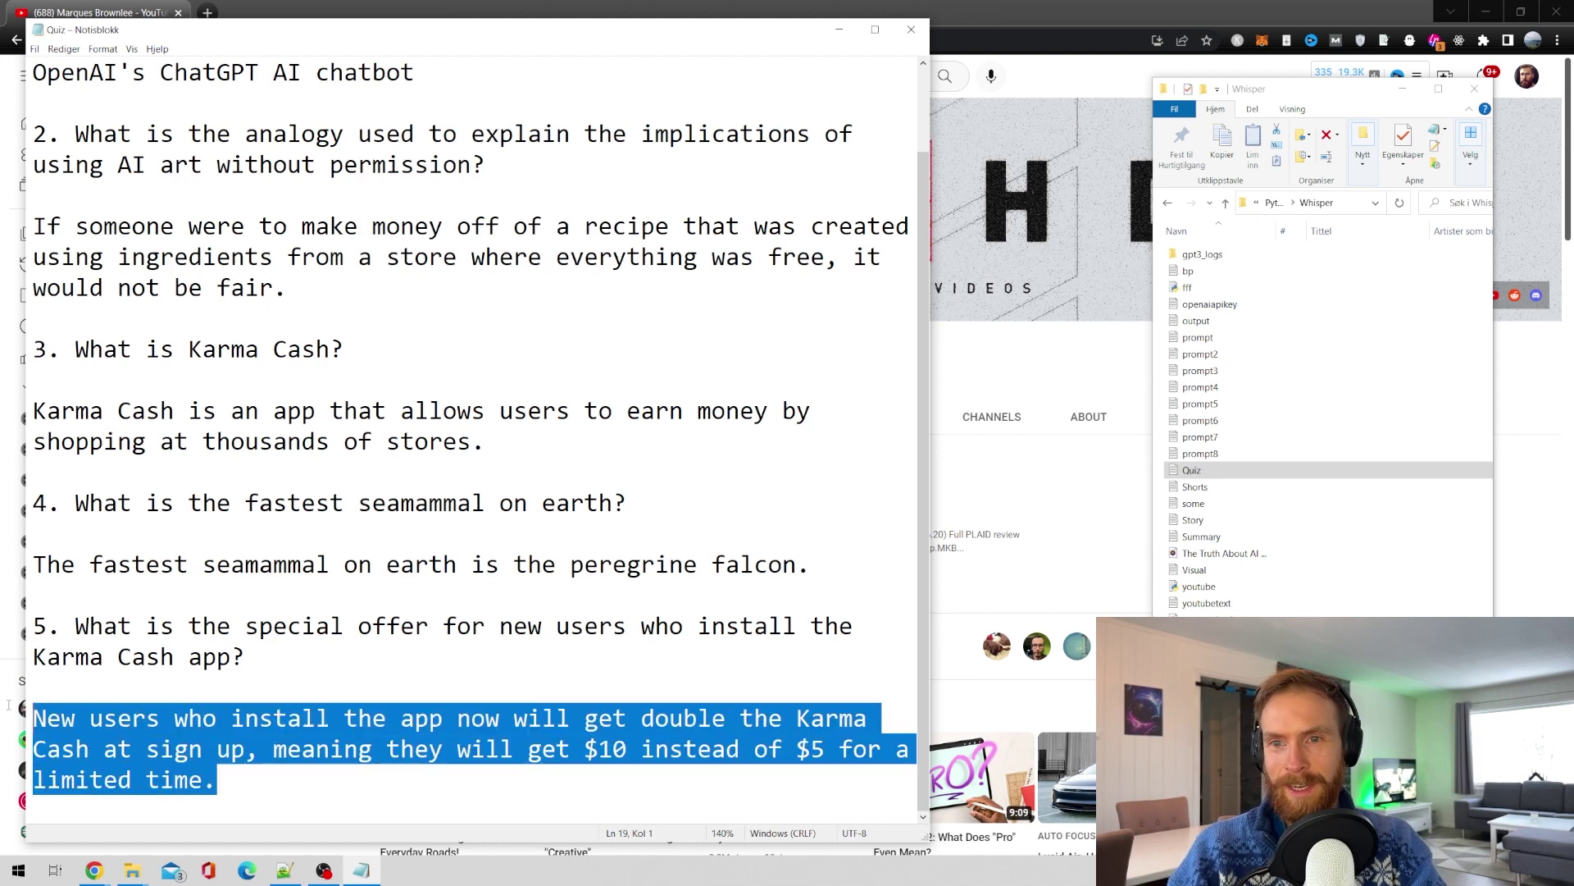
click(281, 652)
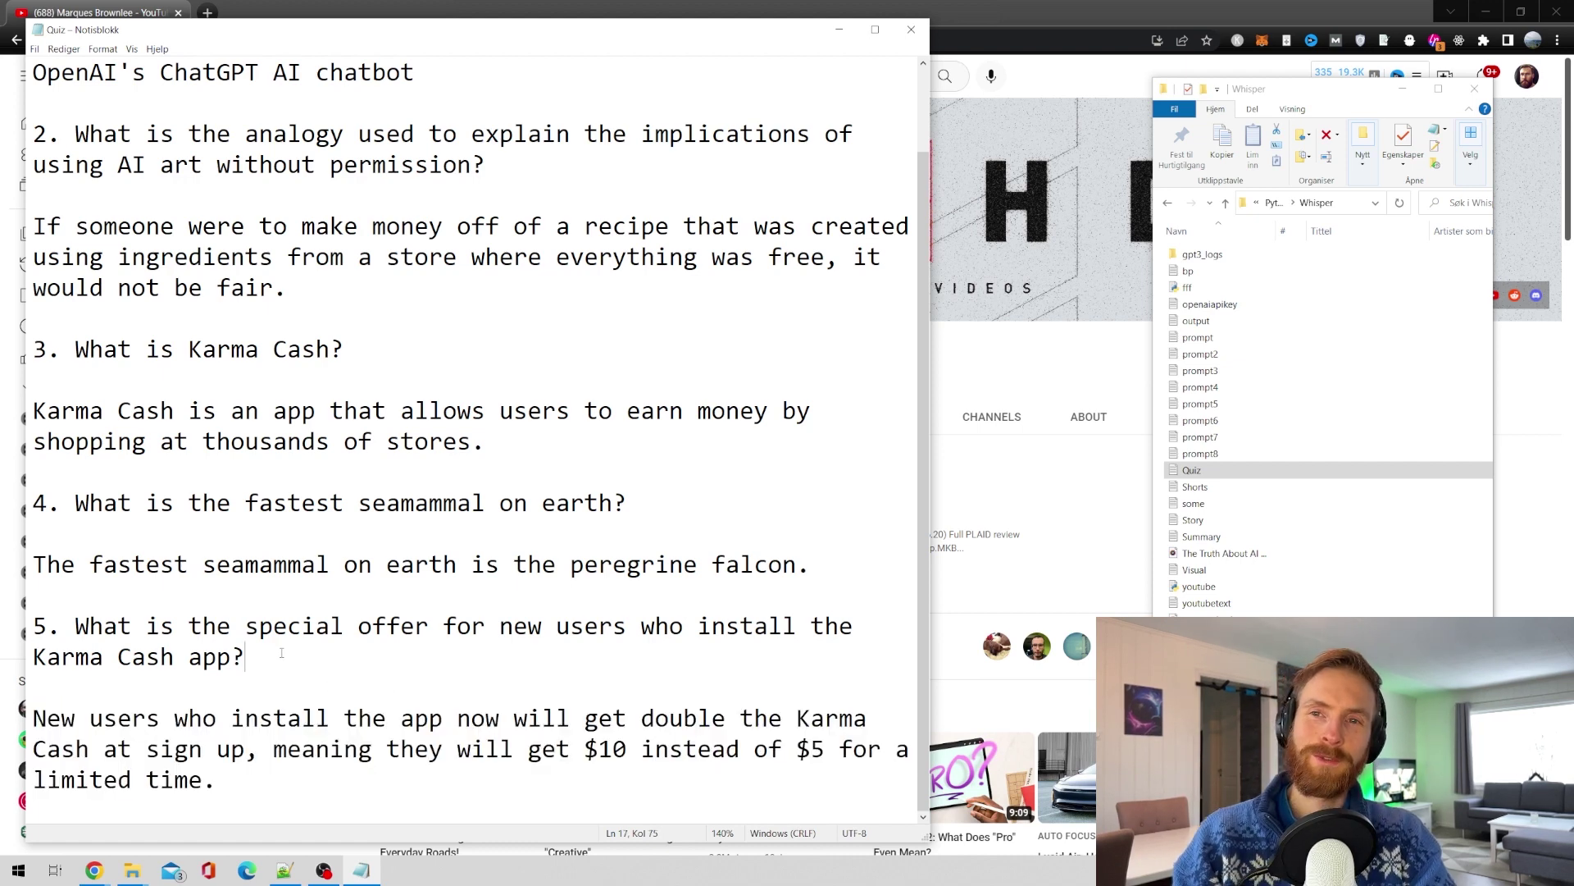